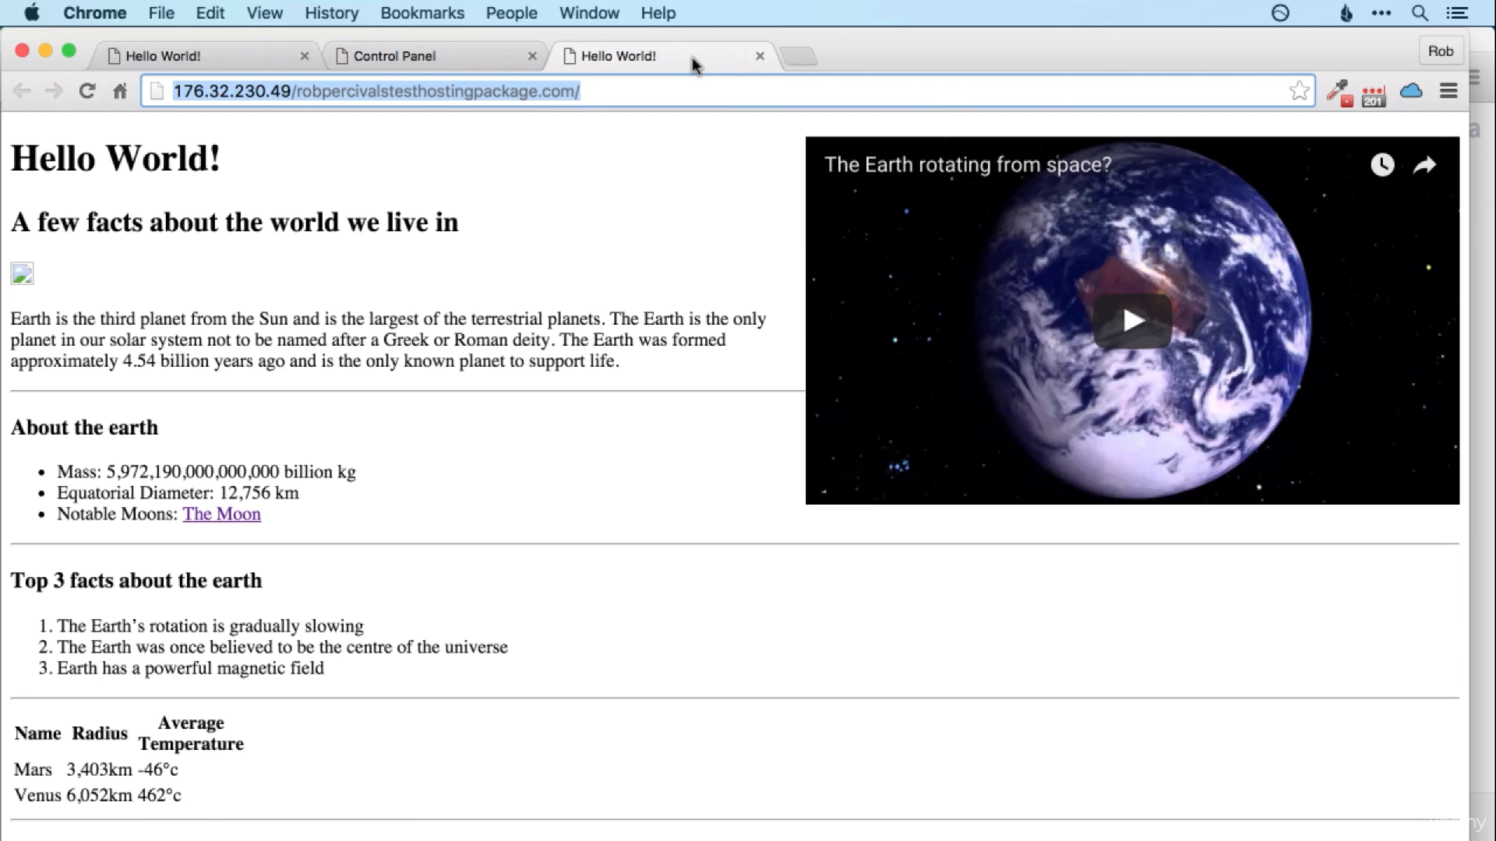
# Search the web for "download firefox" in a new browser tab.
pyautogui.click(807, 60)
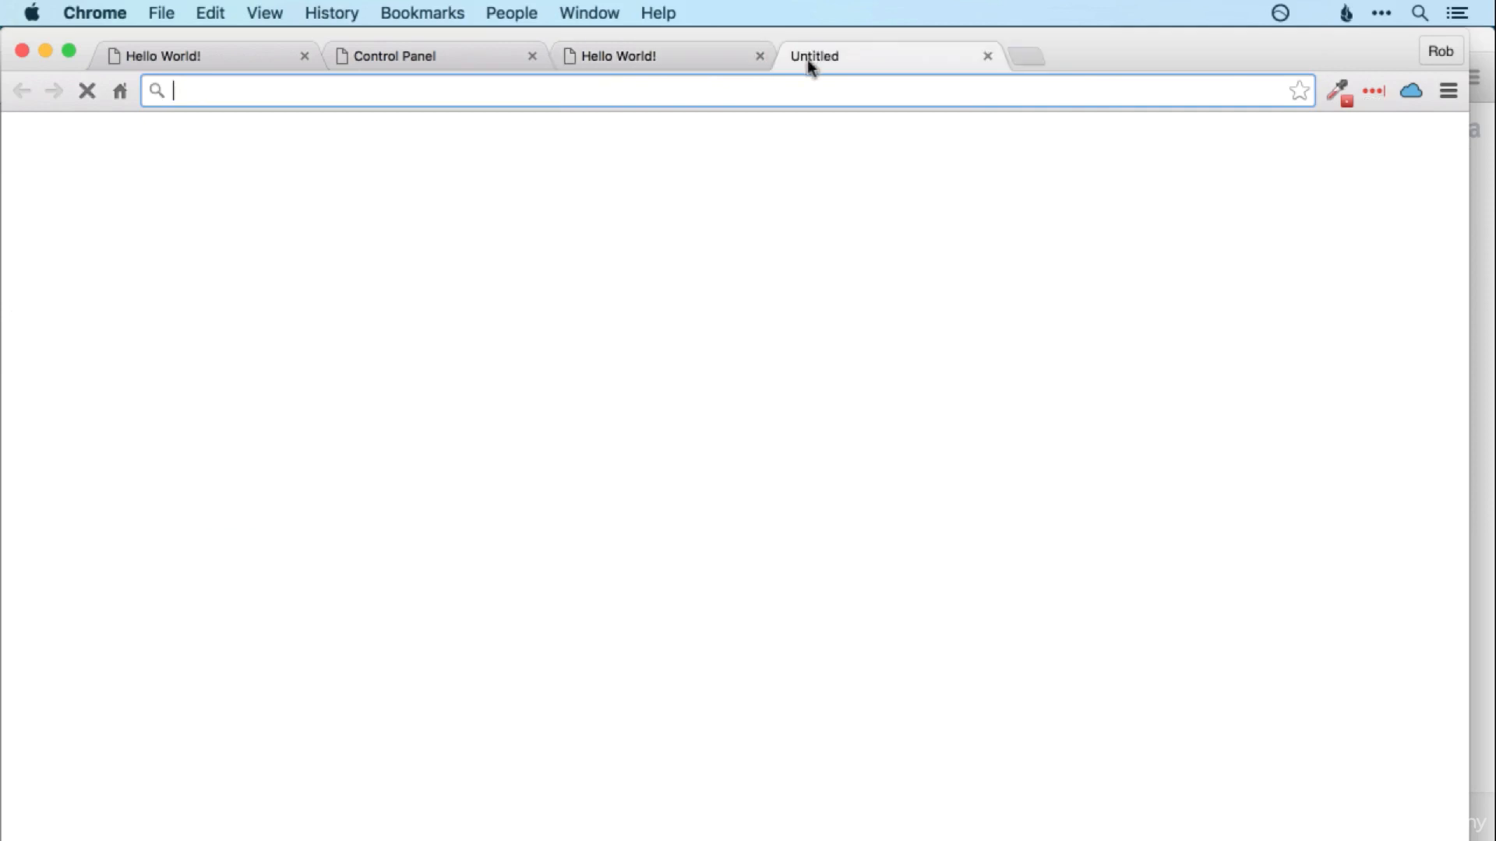
pyautogui.write('downloa')
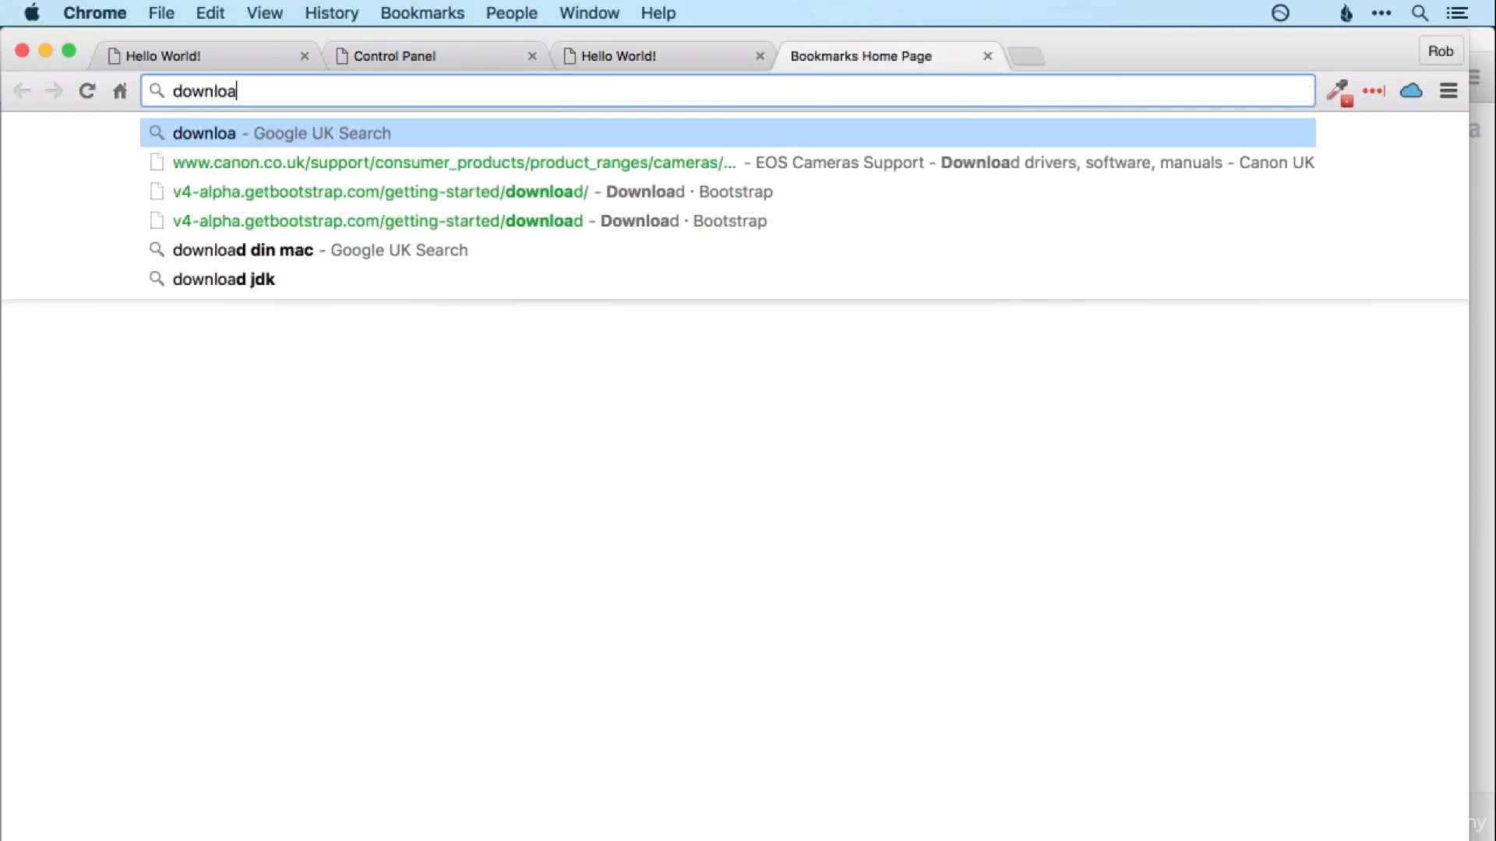
pyautogui.write('d firefox')
pyautogui.press('Return')
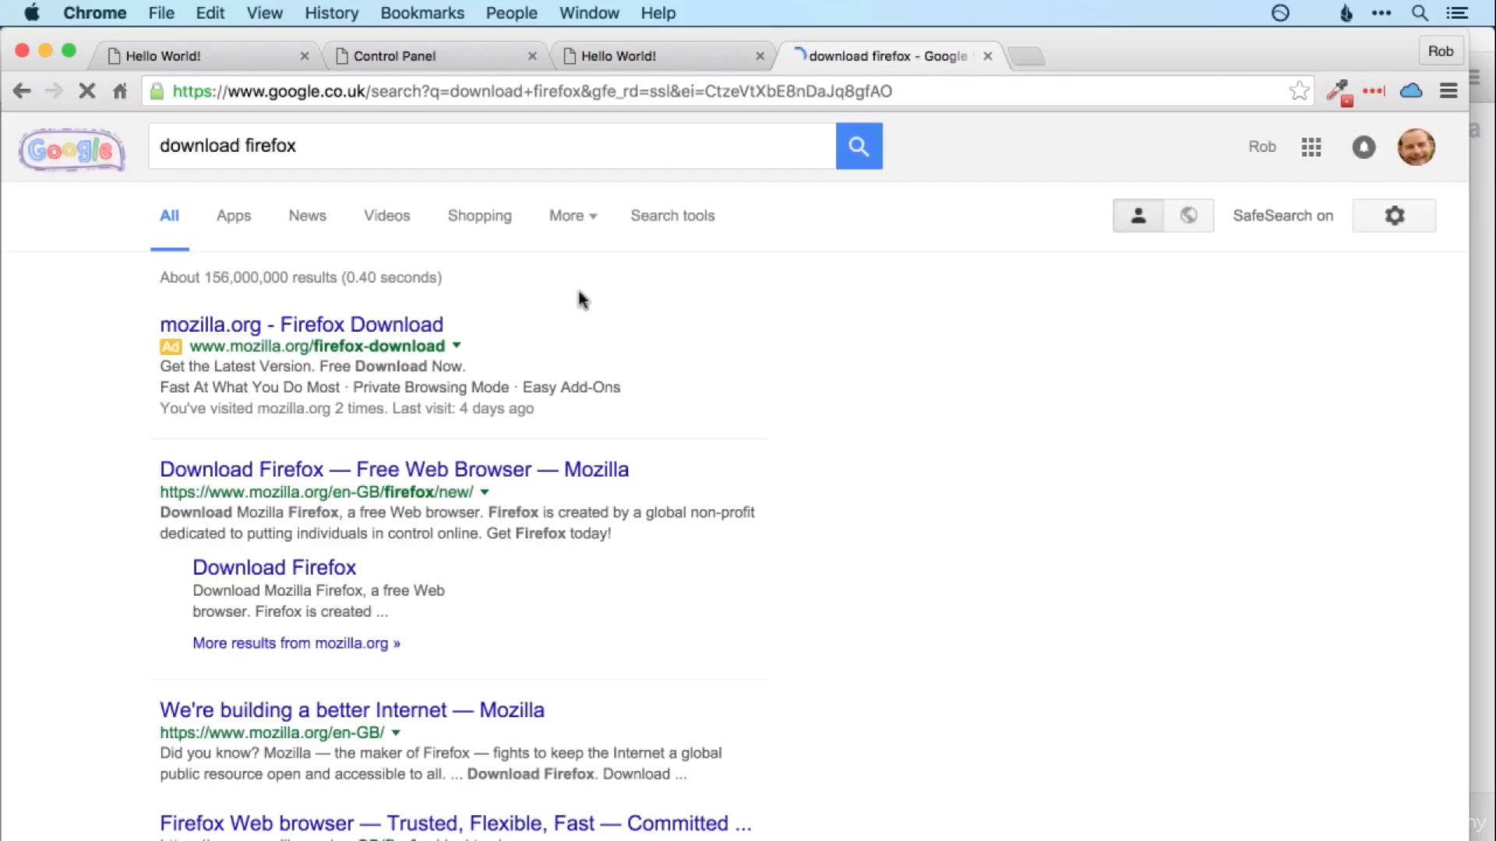
# Save the Firefox 44.0.2.dmg installer from Mozilla's download page to the Desktop and copy Firefox out of its disk image.
pyautogui.click(387, 476)
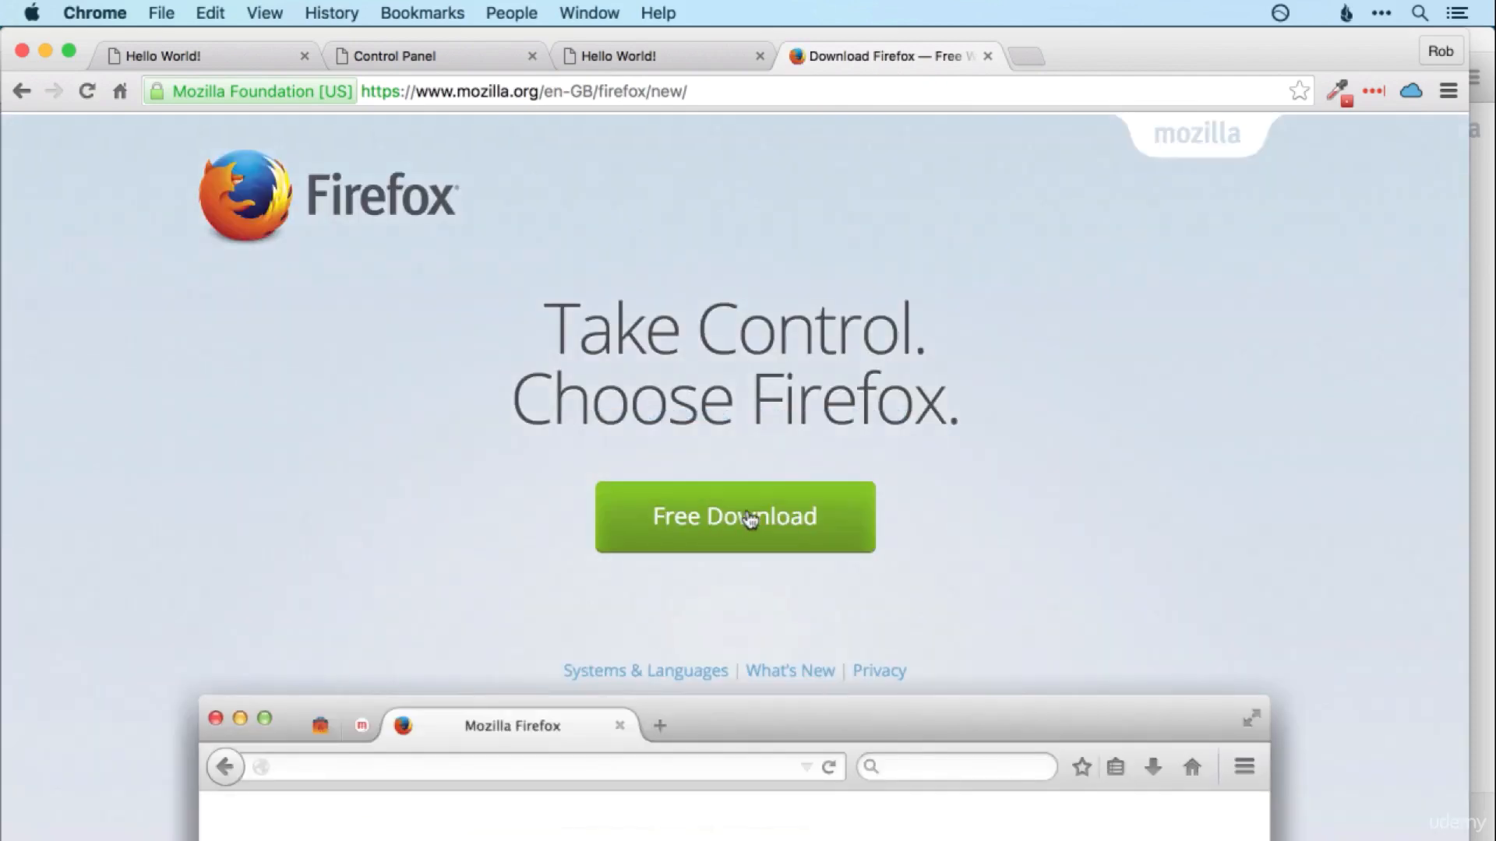
pyautogui.click(749, 520)
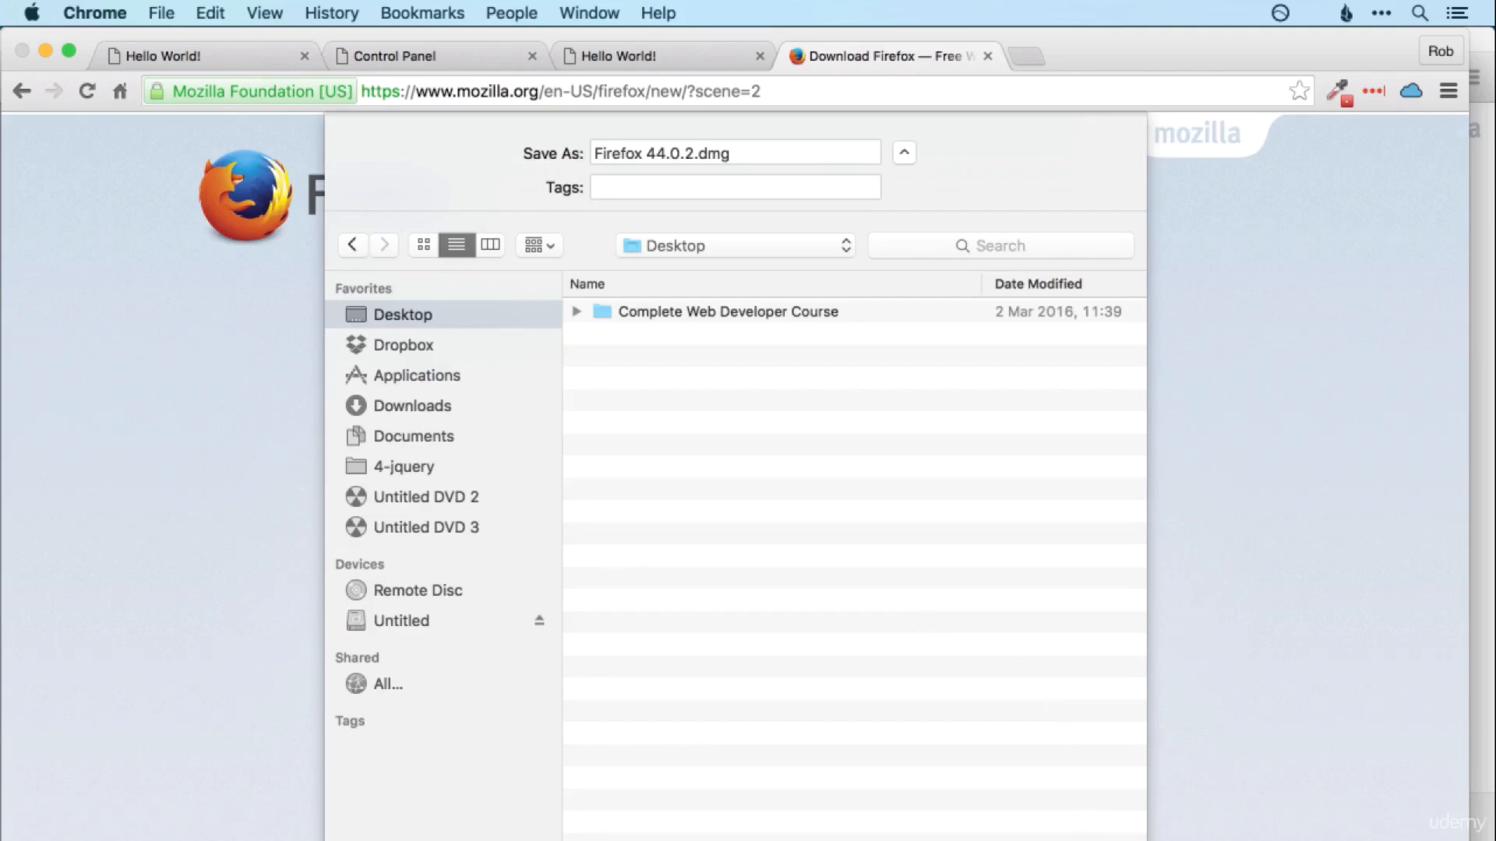
pyautogui.press('Return')
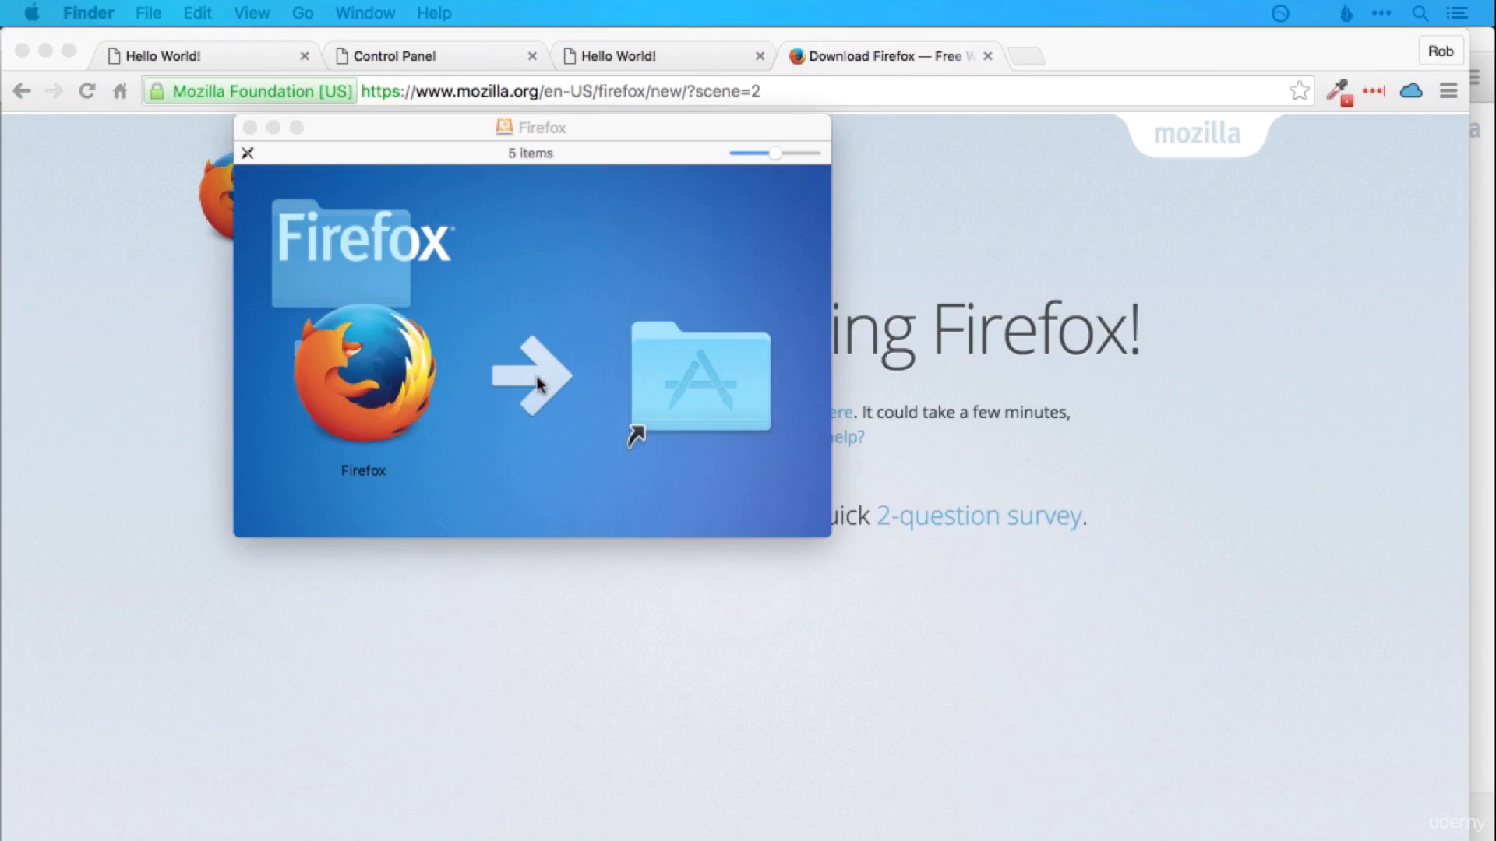
pyautogui.moveTo(375, 389); pyautogui.dragTo(1335, 446)
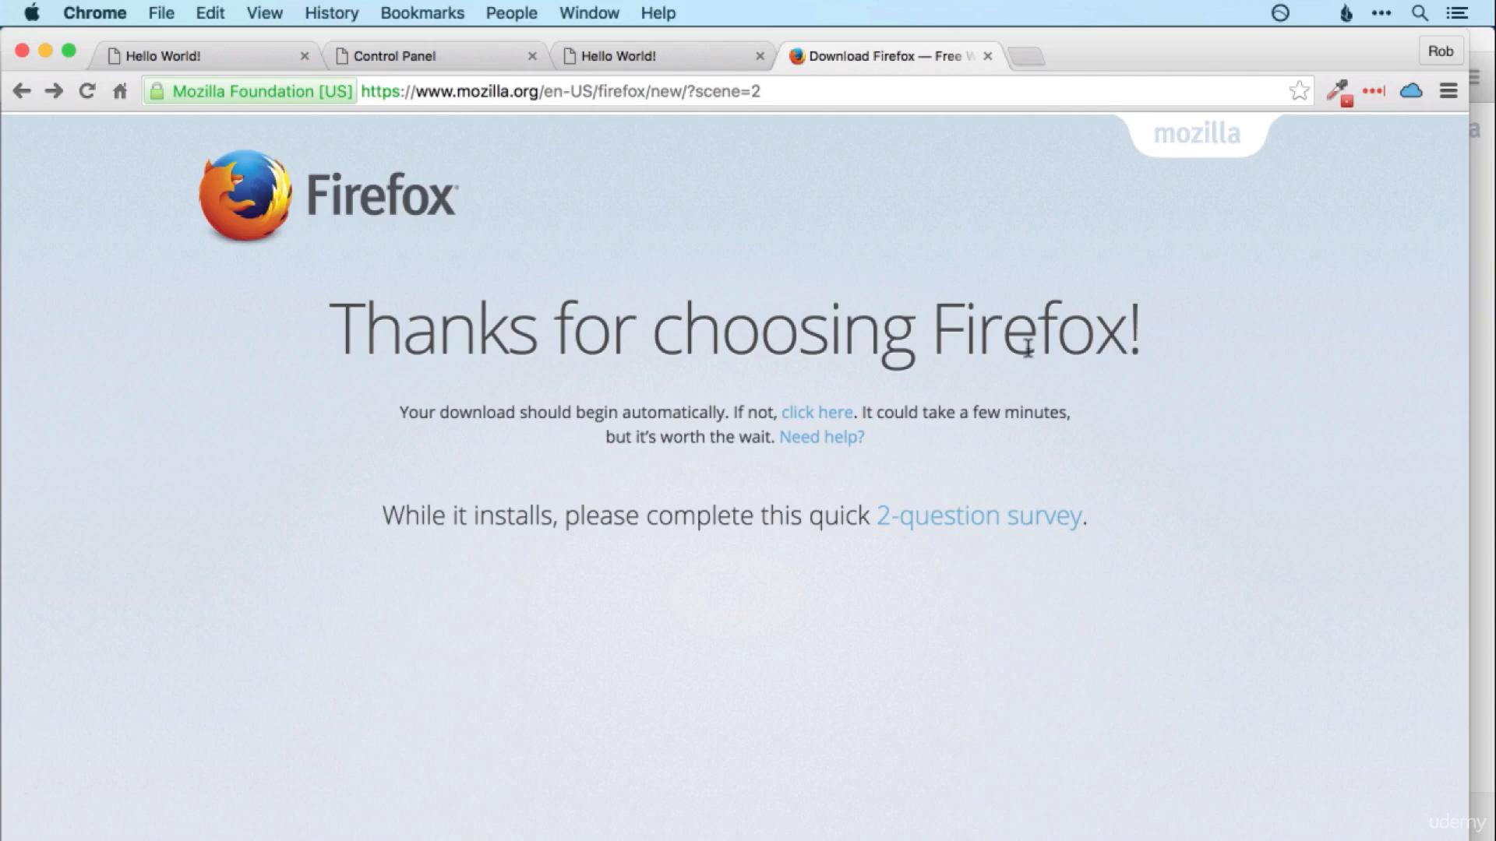
# Switch to Firefox and search the web for "fire ftp".
pyautogui.press('super+Tab')
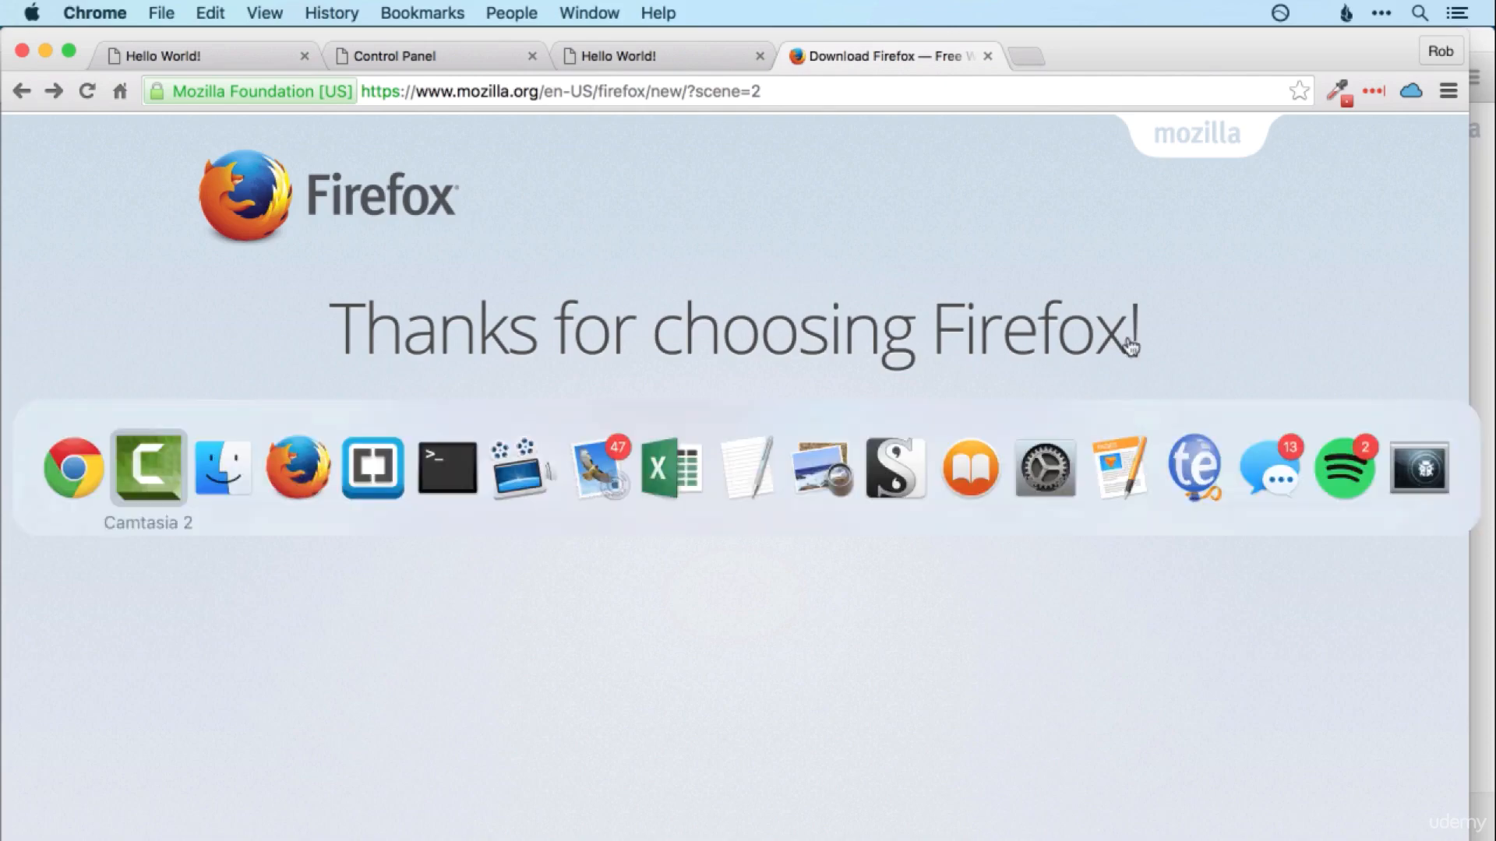
pyautogui.press('super+Tab')
pyautogui.press('super+Tab')
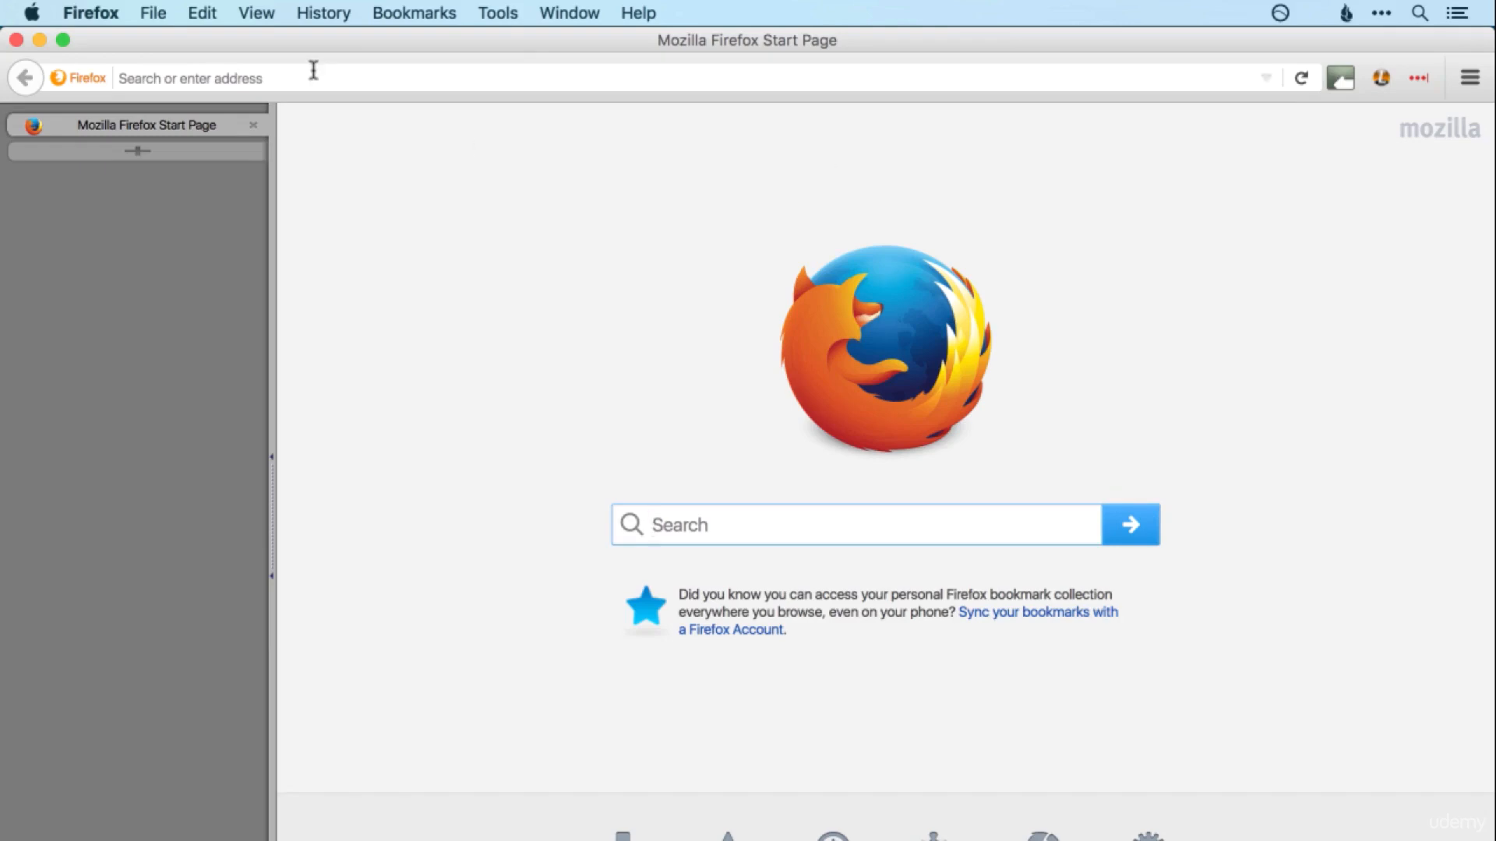
pyautogui.click(454, 78)
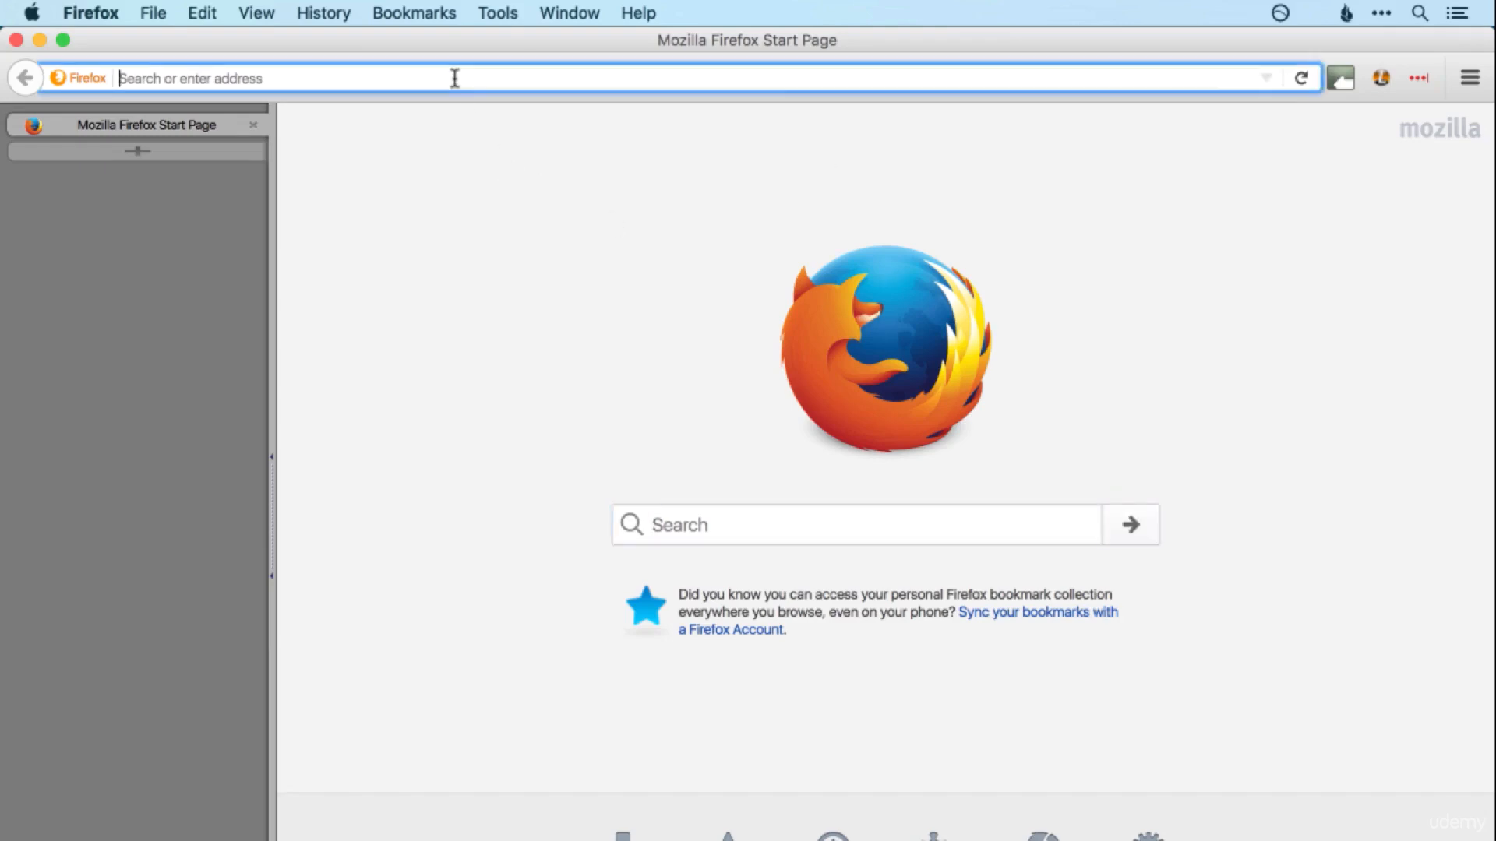
pyautogui.write('fire ftp')
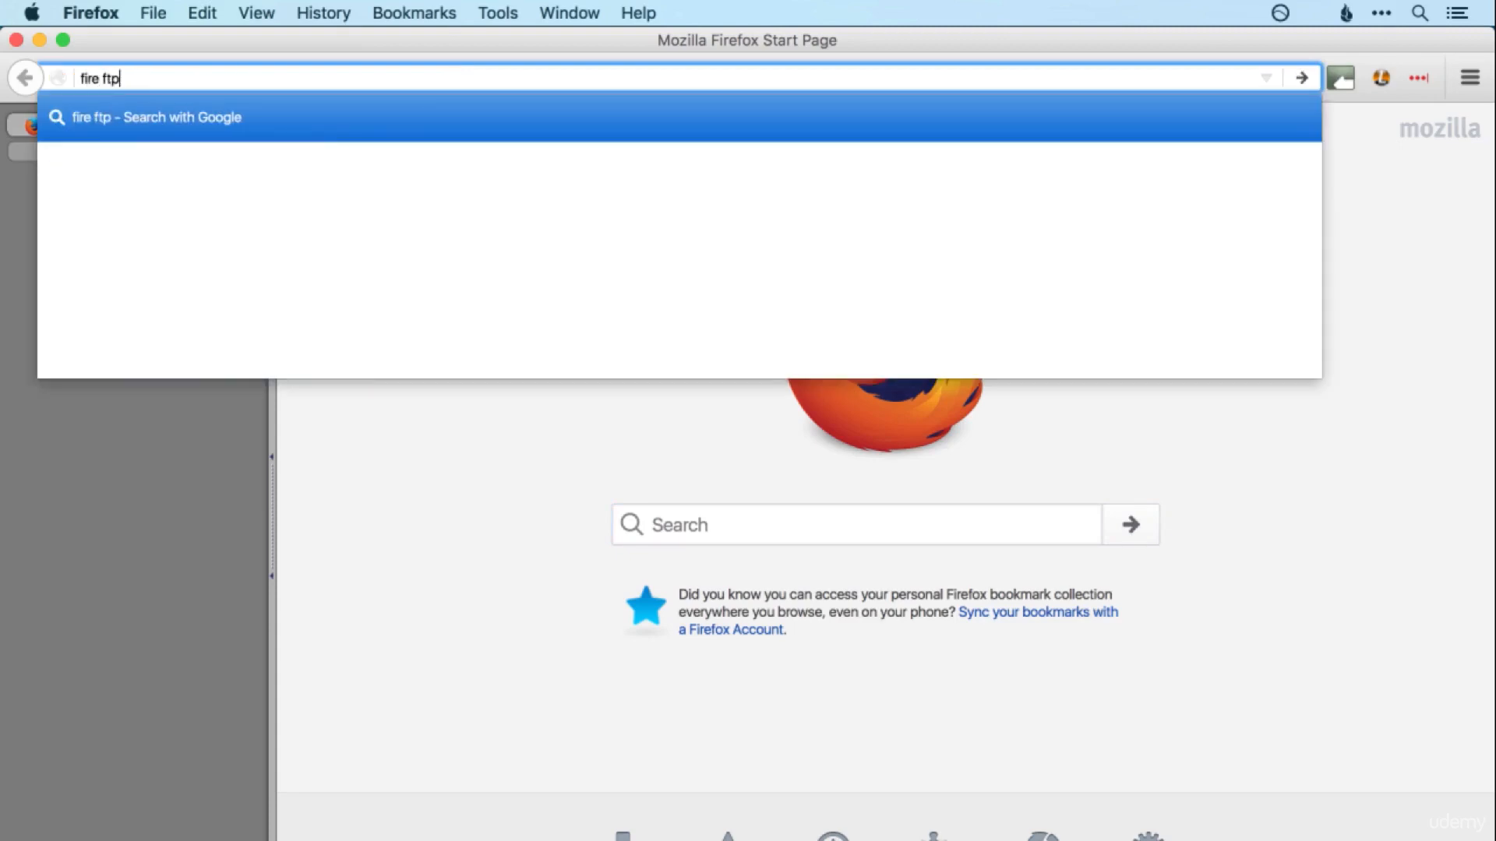
pyautogui.press('Return')
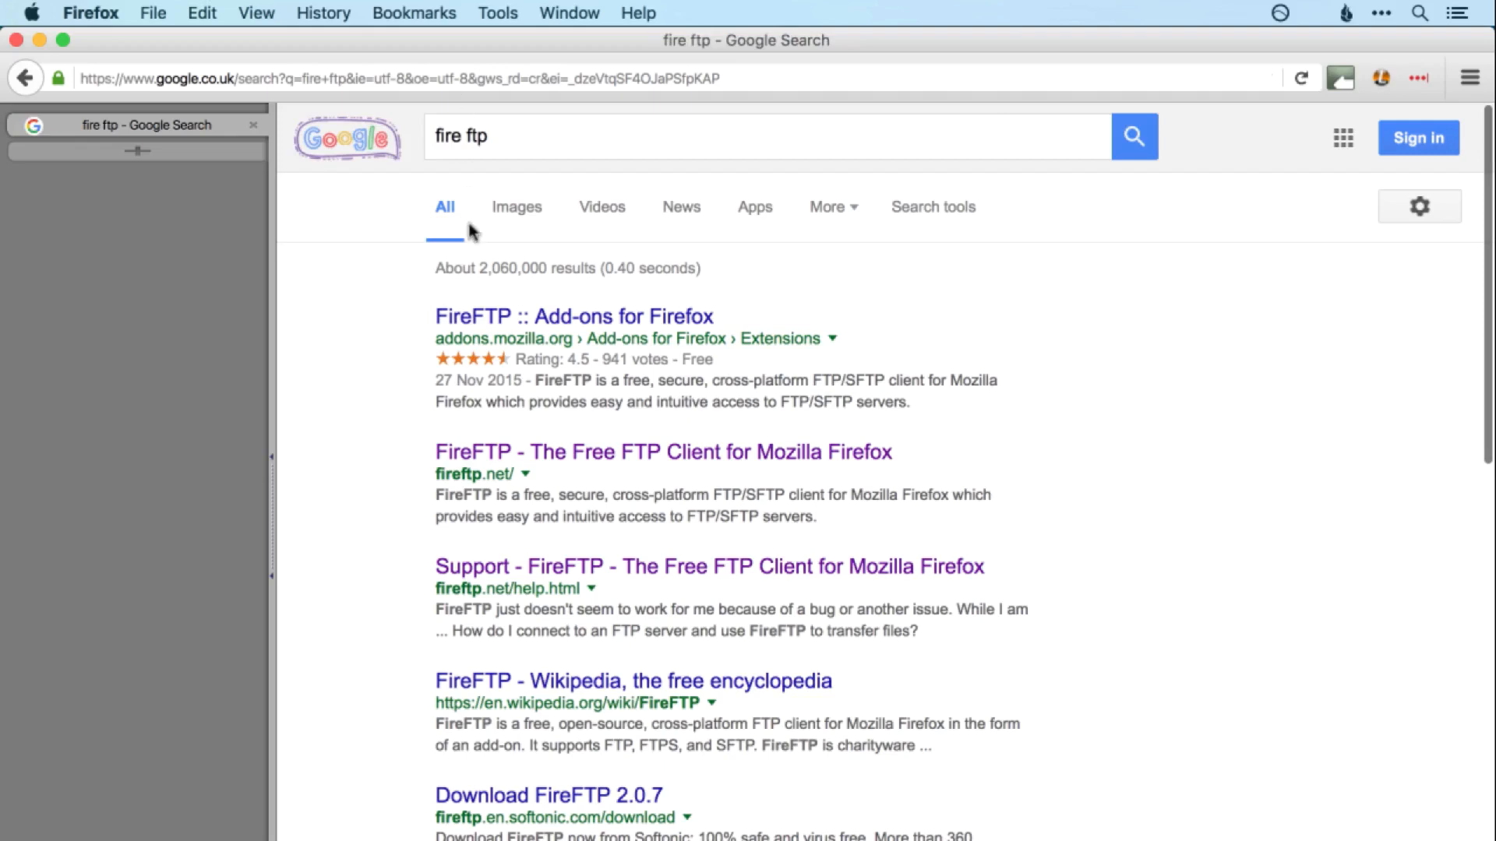
# Open the FireFTP page on the Firefox Add-ons site and install the add-on.
pyautogui.click(514, 319)
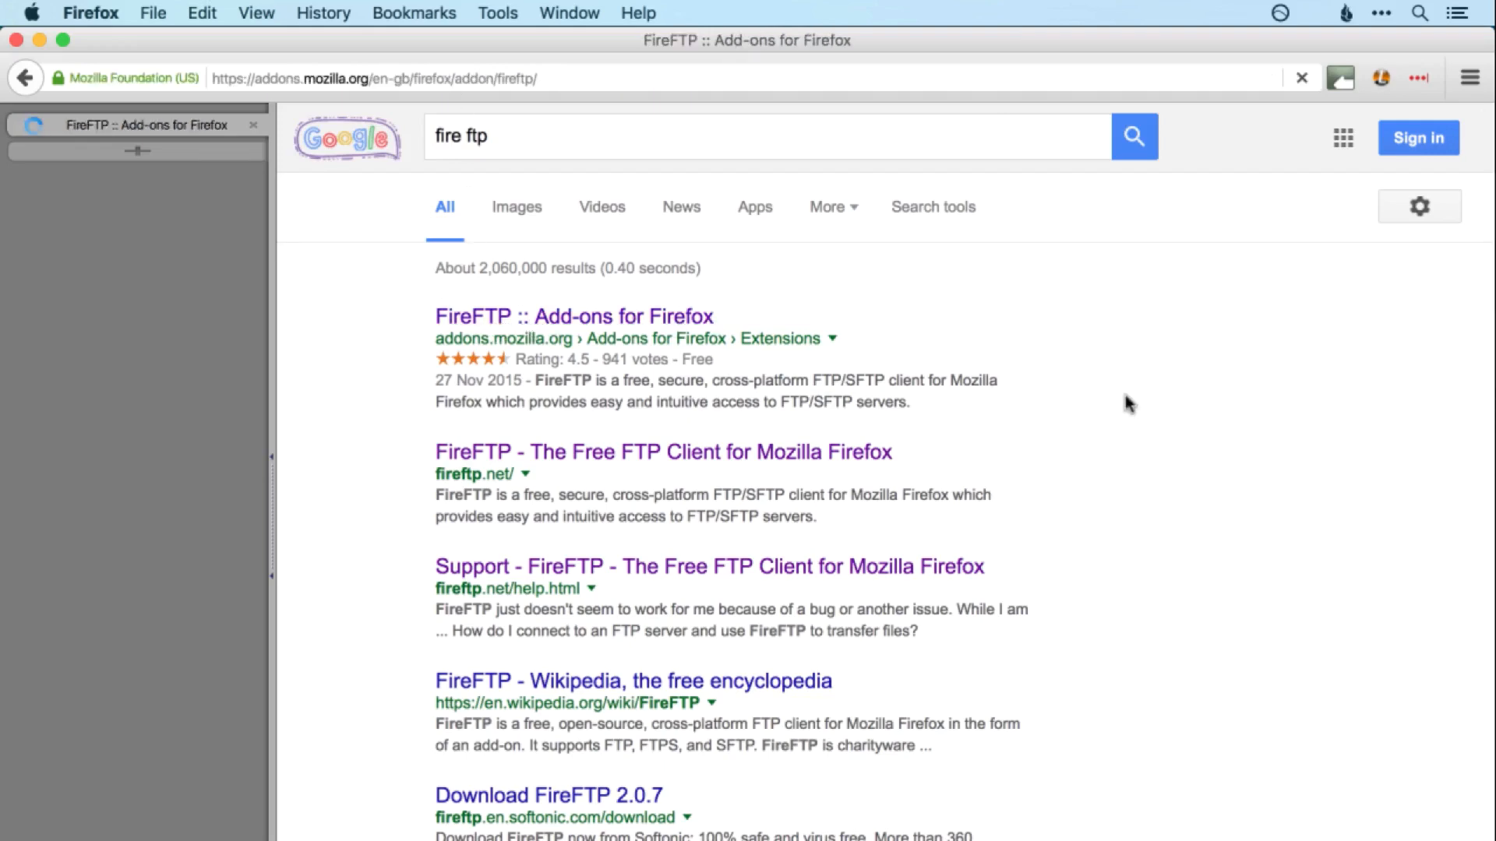
pyautogui.scroll(-1, 1125, 396)
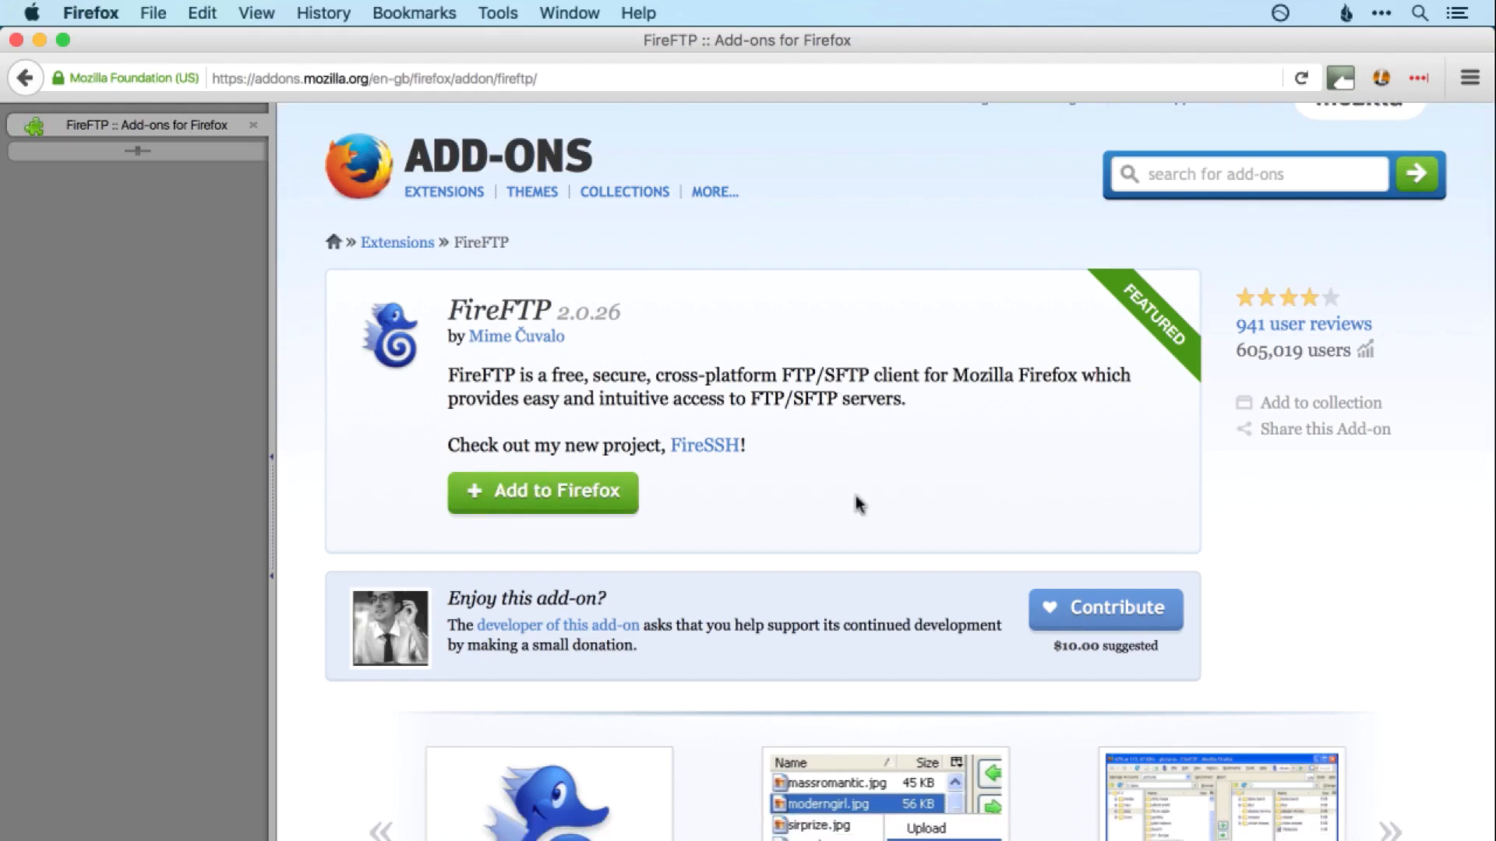
pyautogui.click(575, 503)
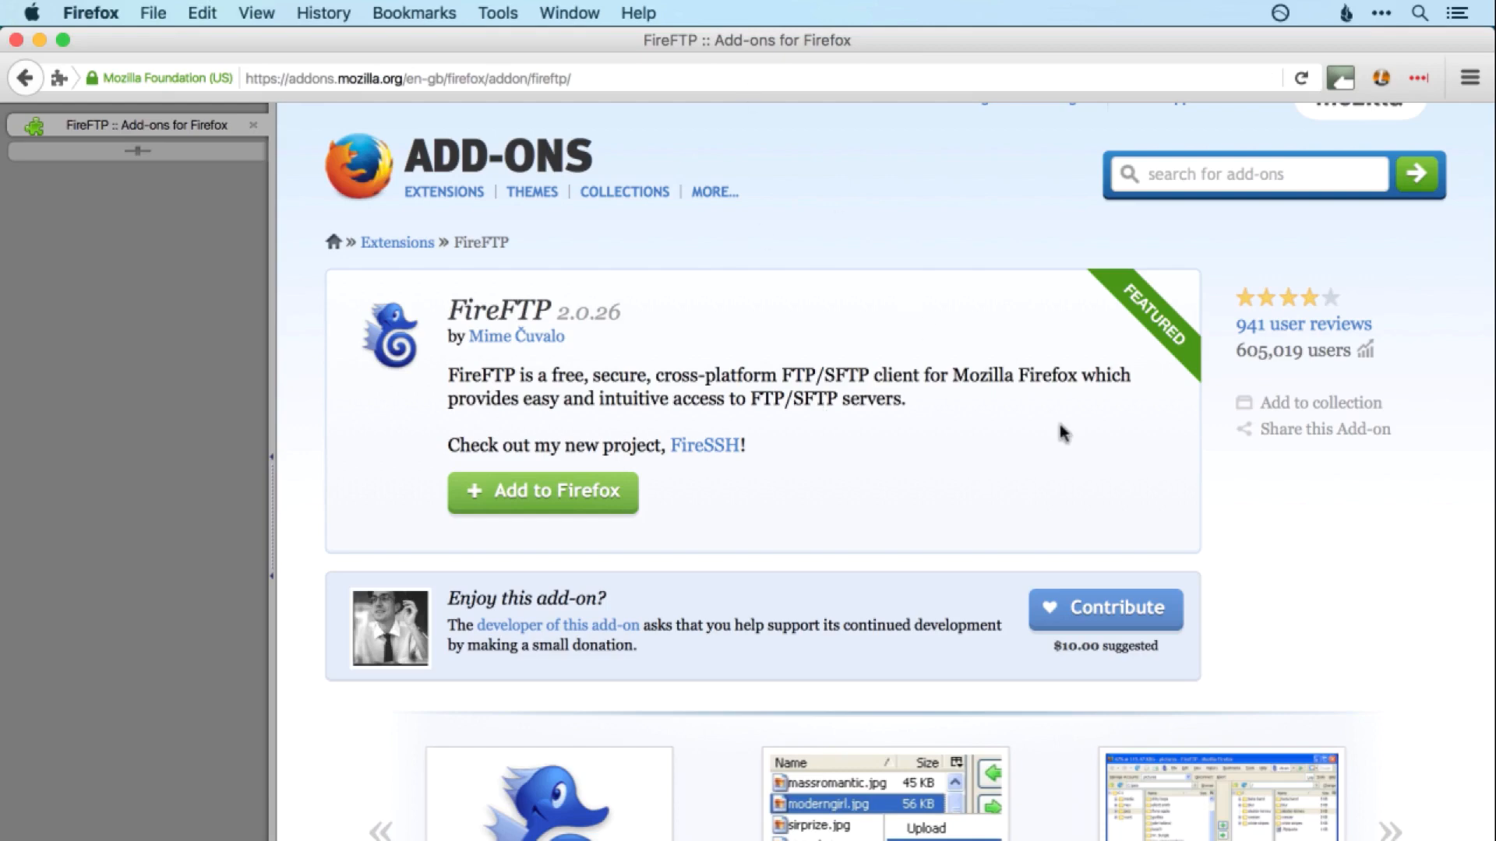
# Customize Firefox by placing the FireFTP shortcut among the browser's add-on icons, and finish customizing.
pyautogui.rightClick(1367, 96)
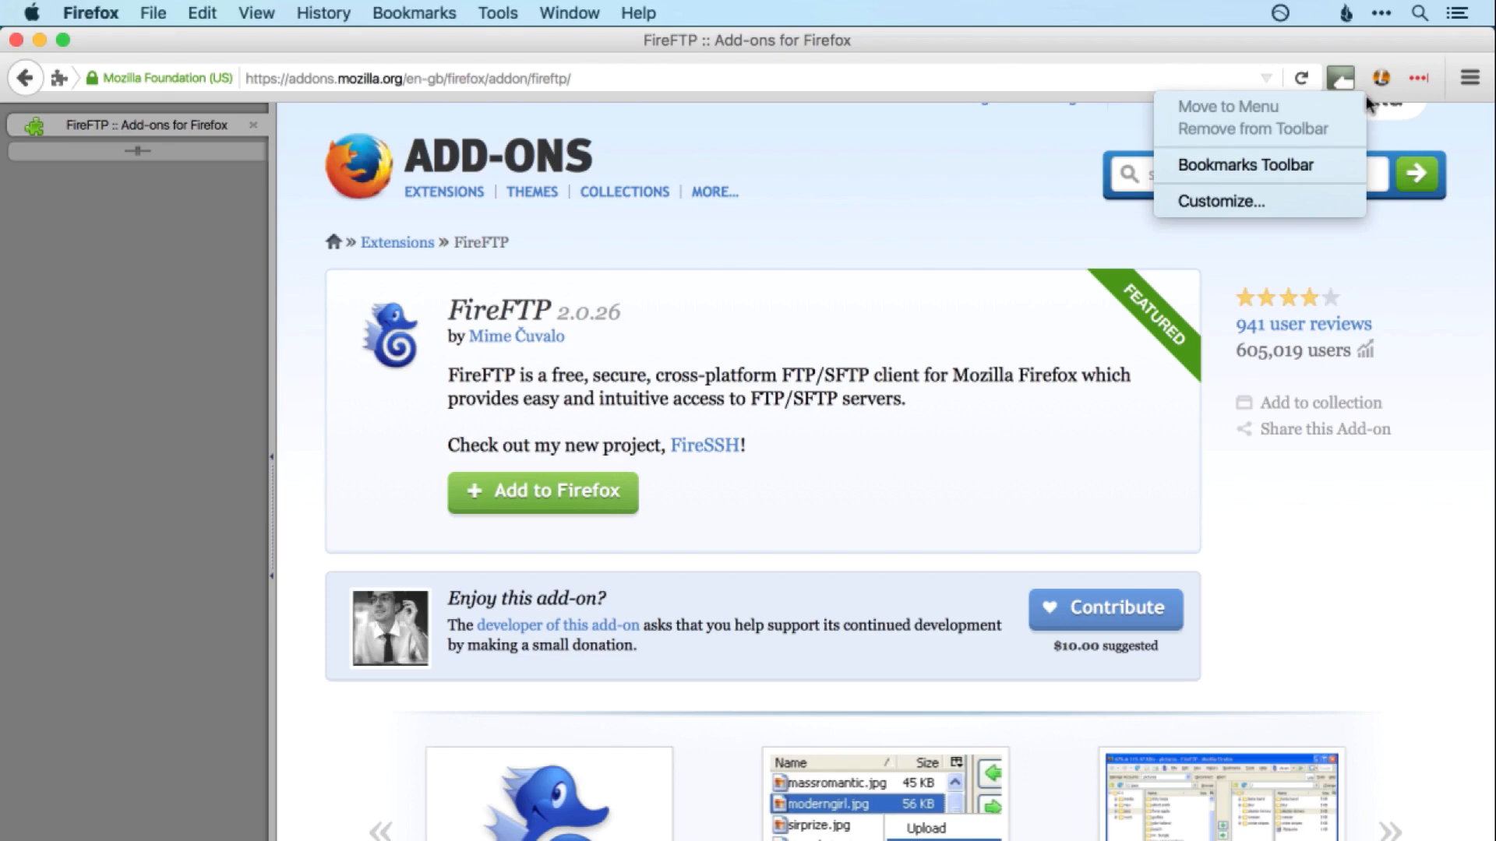
pyautogui.click(1287, 202)
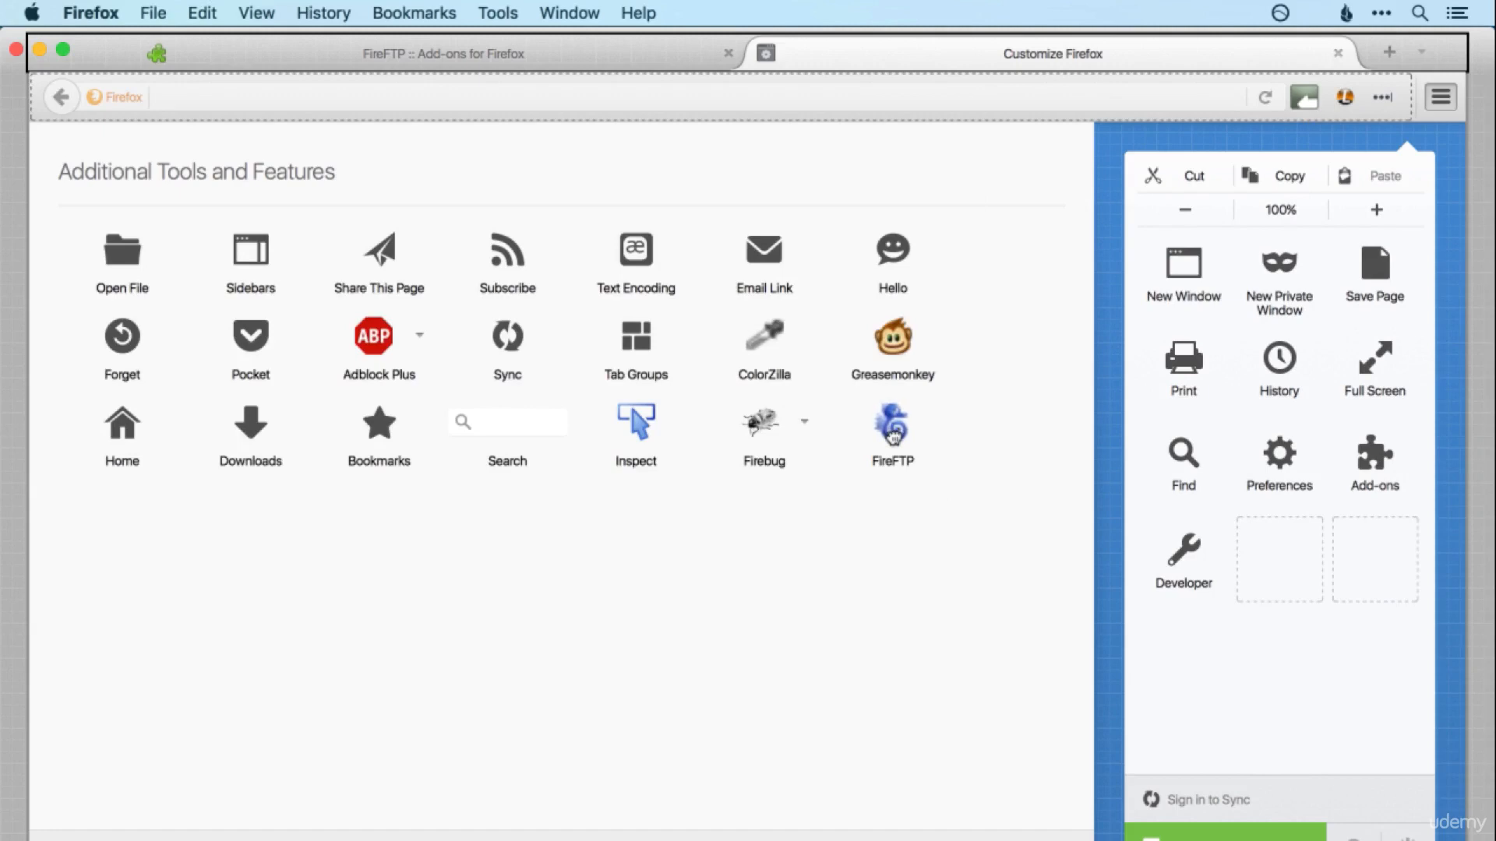
pyautogui.moveTo(893, 433); pyautogui.dragTo(1372, 105)
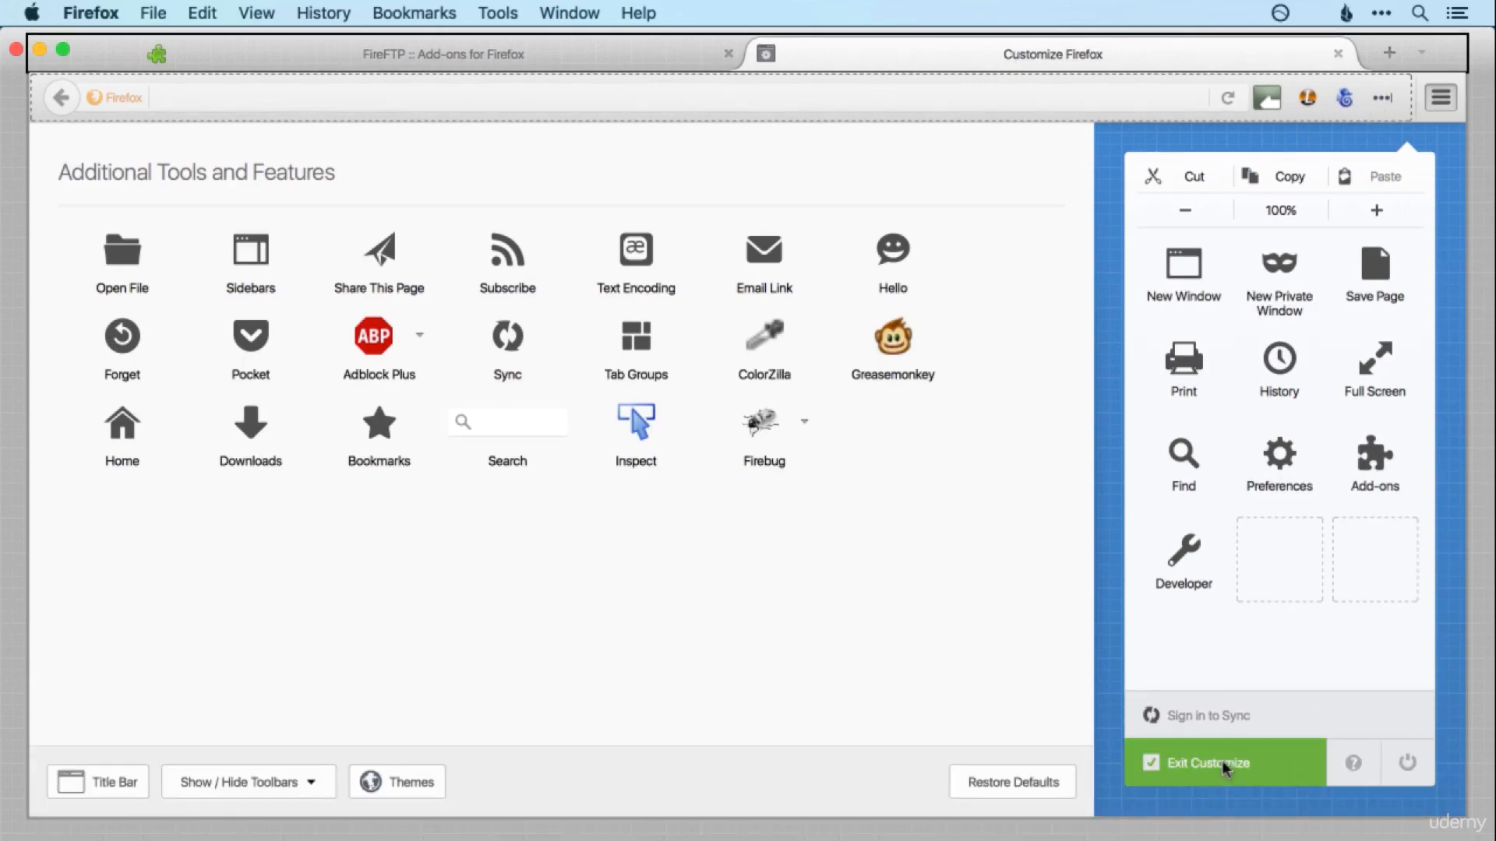
pyautogui.click(1221, 762)
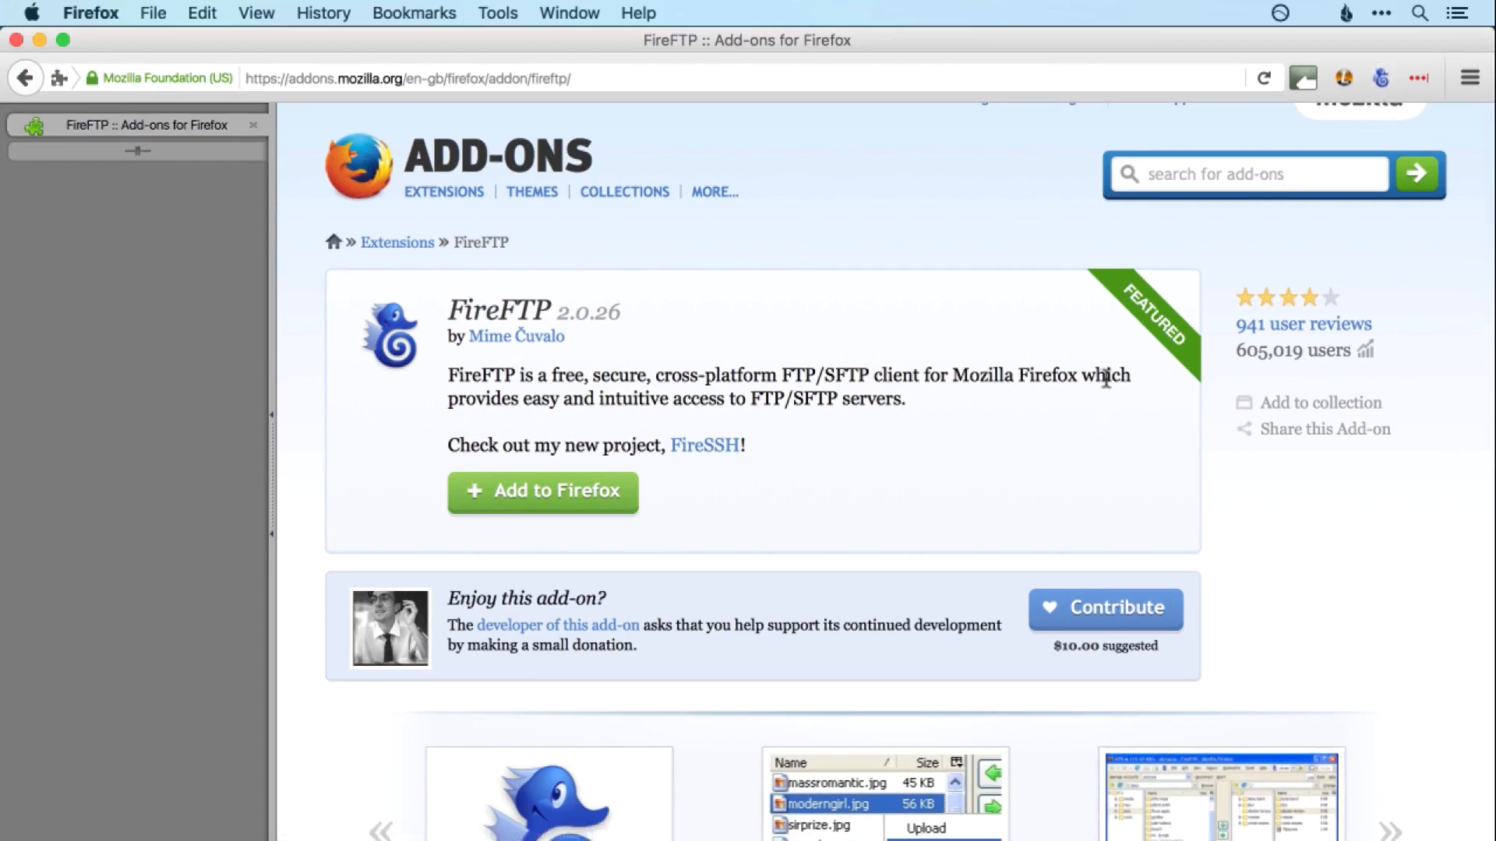
# Launch FireFTP and start a new connection to bring up the Account Manager.
pyautogui.click(1381, 77)
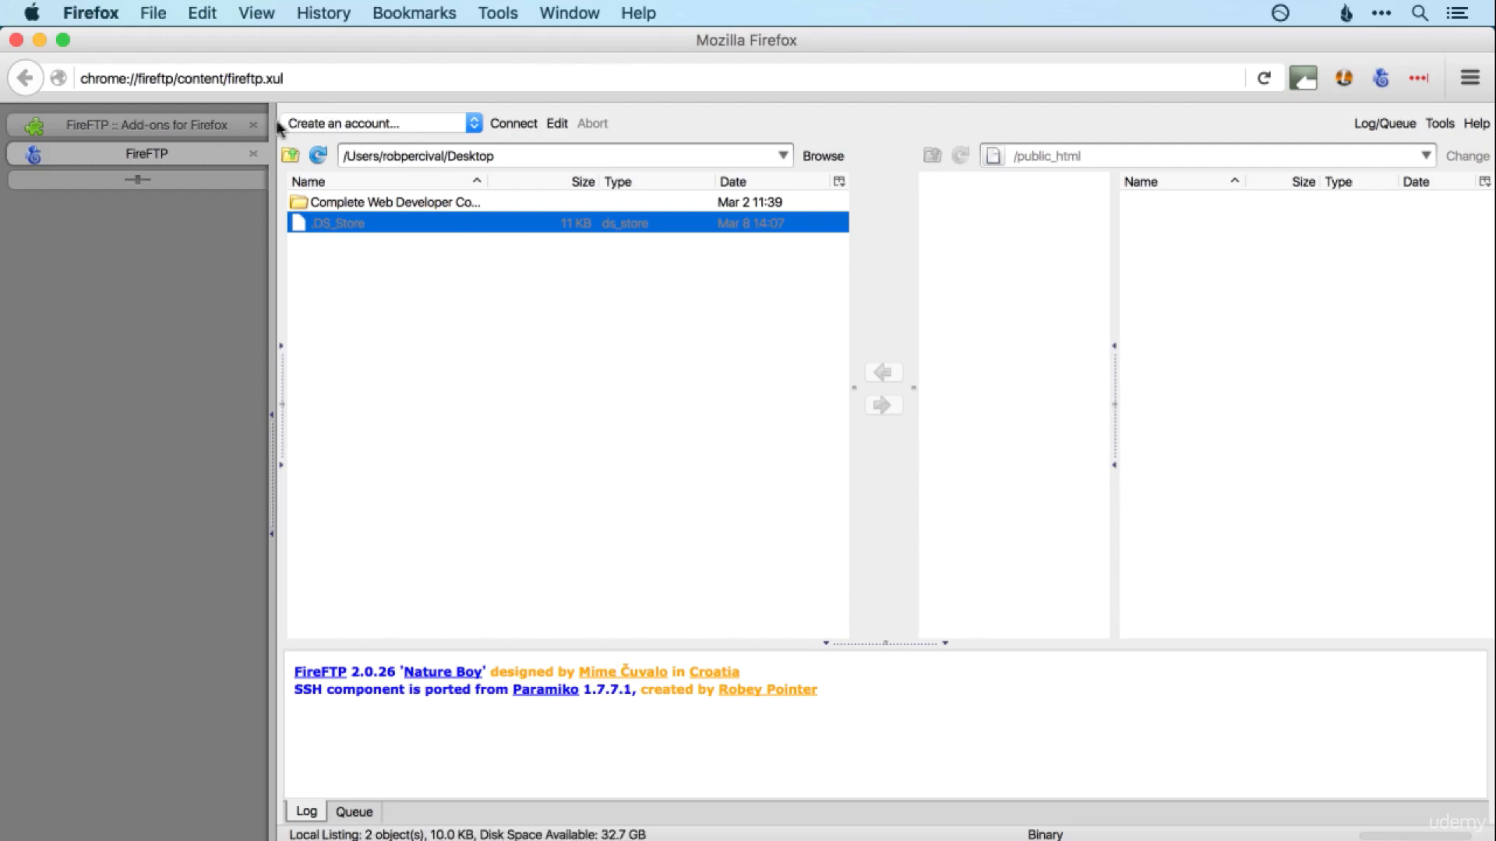
pyautogui.click(514, 124)
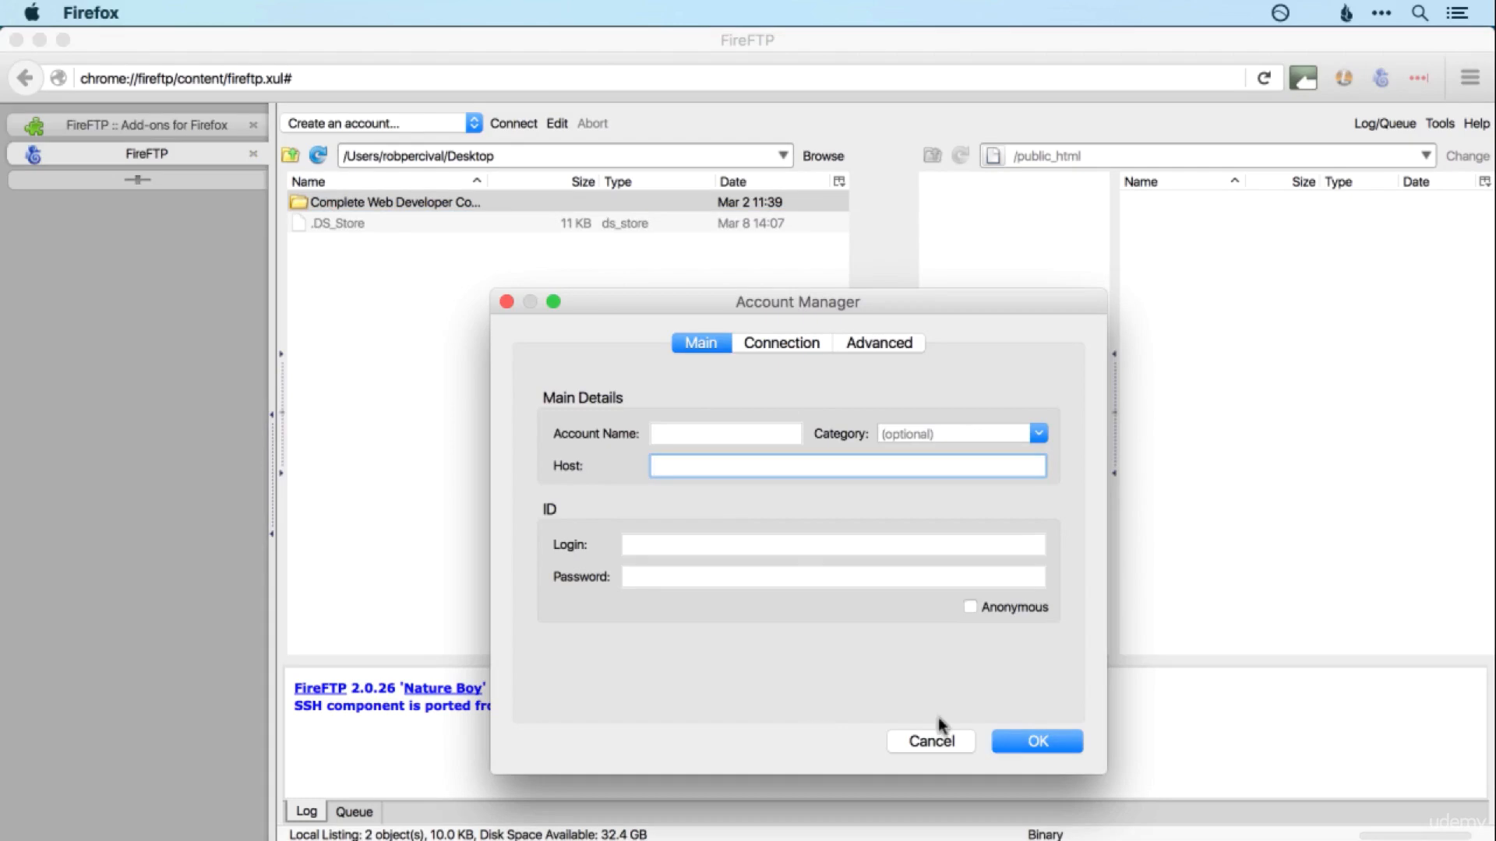
# Copy the FTP username from the hosting control panel's FTP Details in Chrome into the FireFTP account's login.
pyautogui.press('super+Tab')
pyautogui.press('super+Tab')
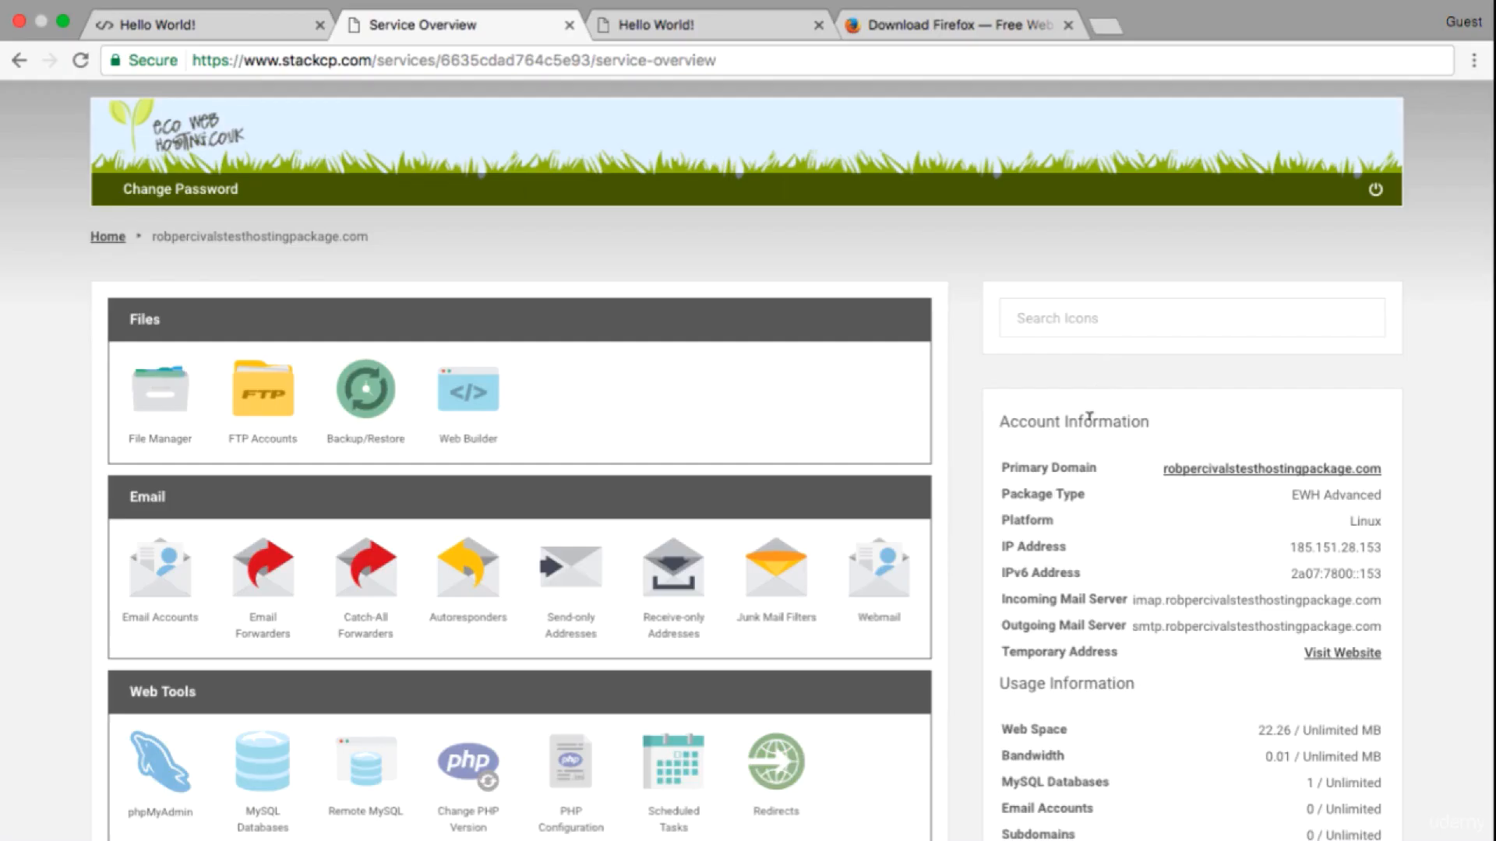
pyautogui.scroll(-5, 1089, 416)
pyautogui.scroll(-5, 1089, 417)
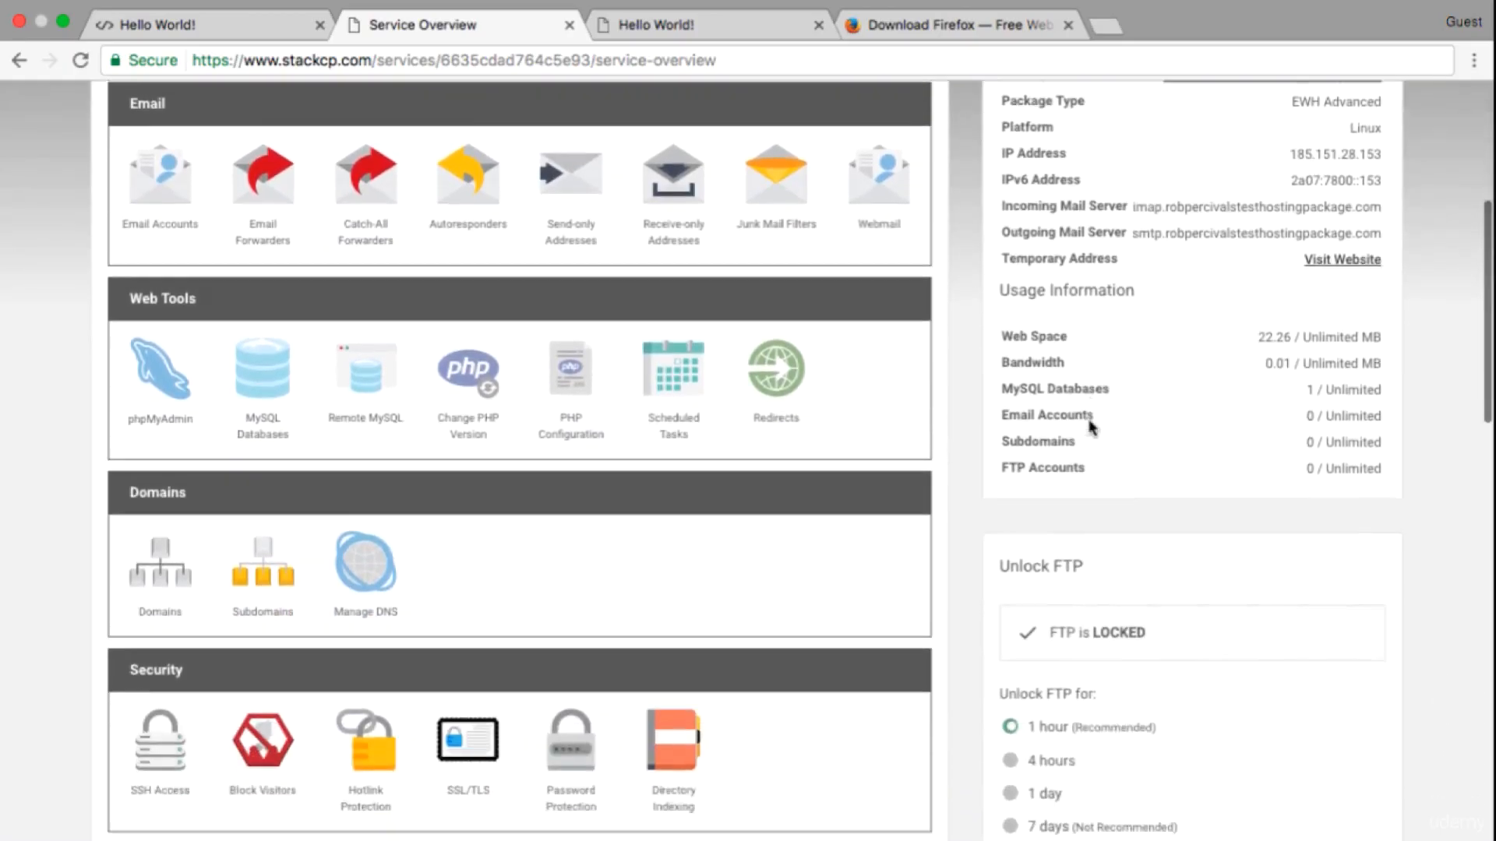
pyautogui.scroll(-2, 1090, 427)
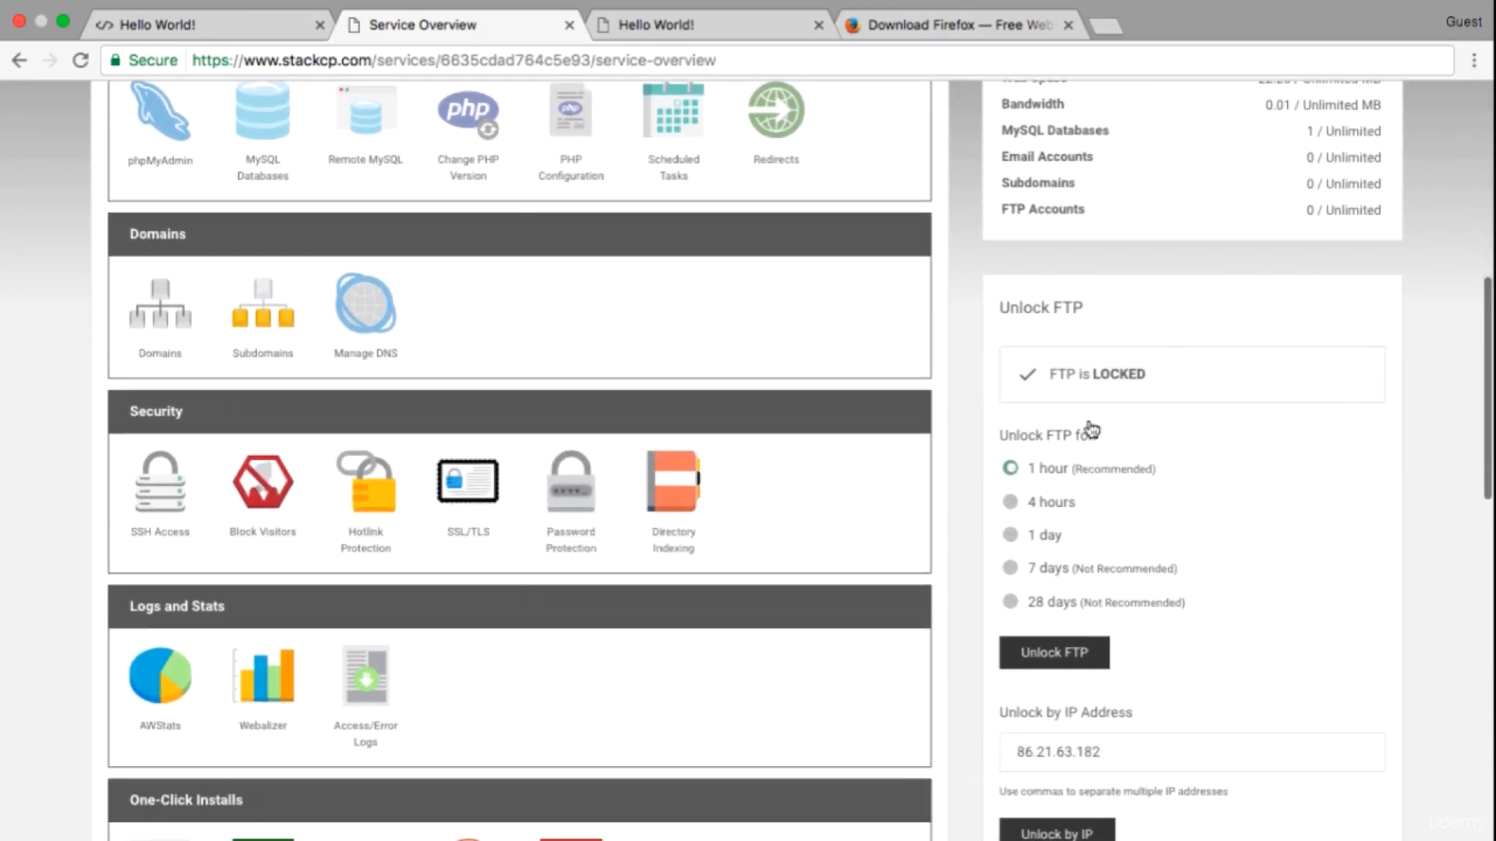
pyautogui.scroll(-6, 1088, 460)
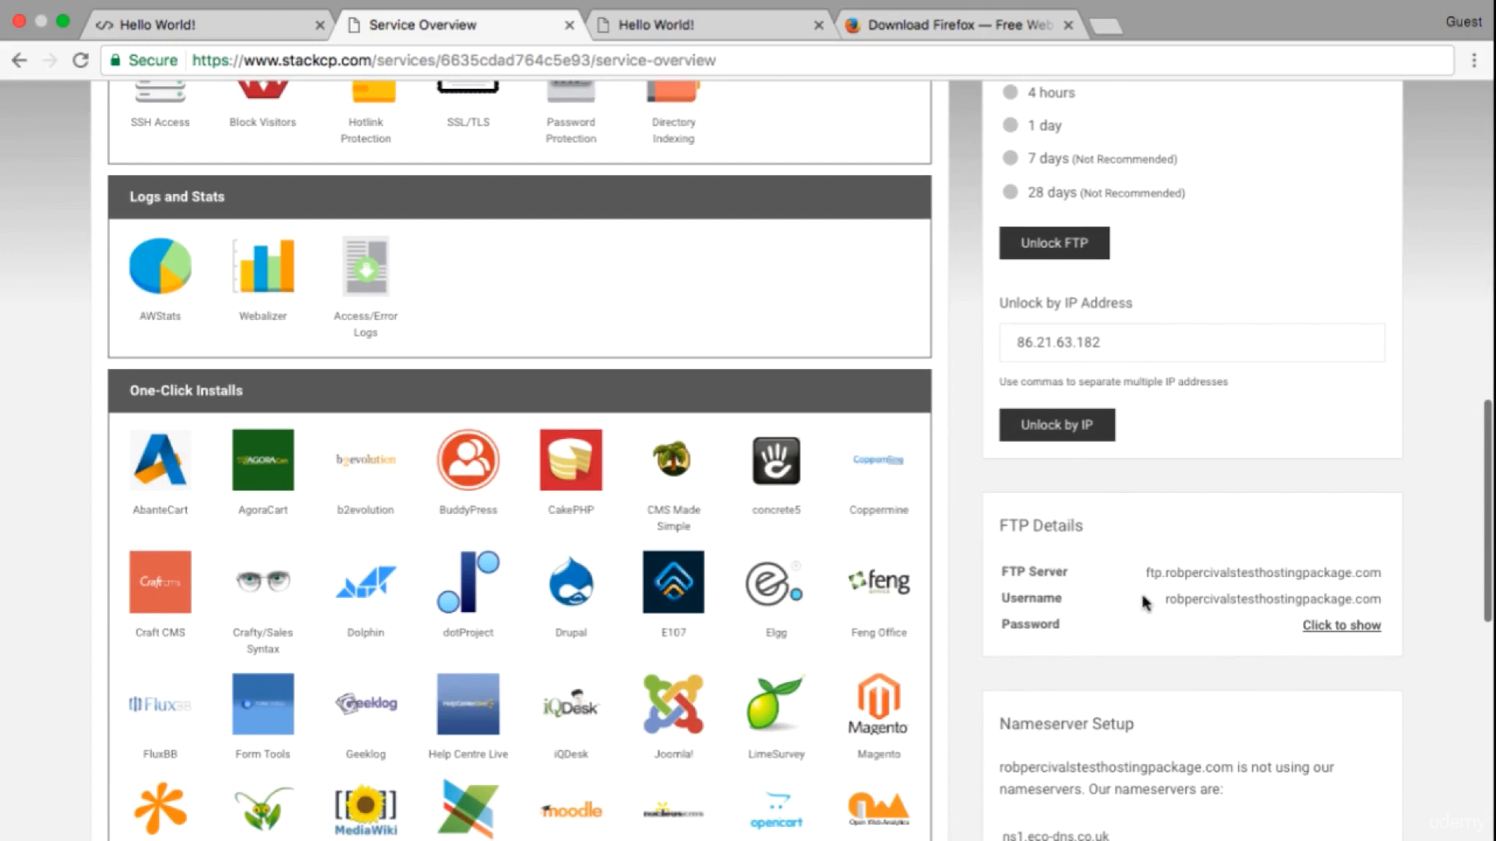
pyautogui.scroll(-1, 1146, 600)
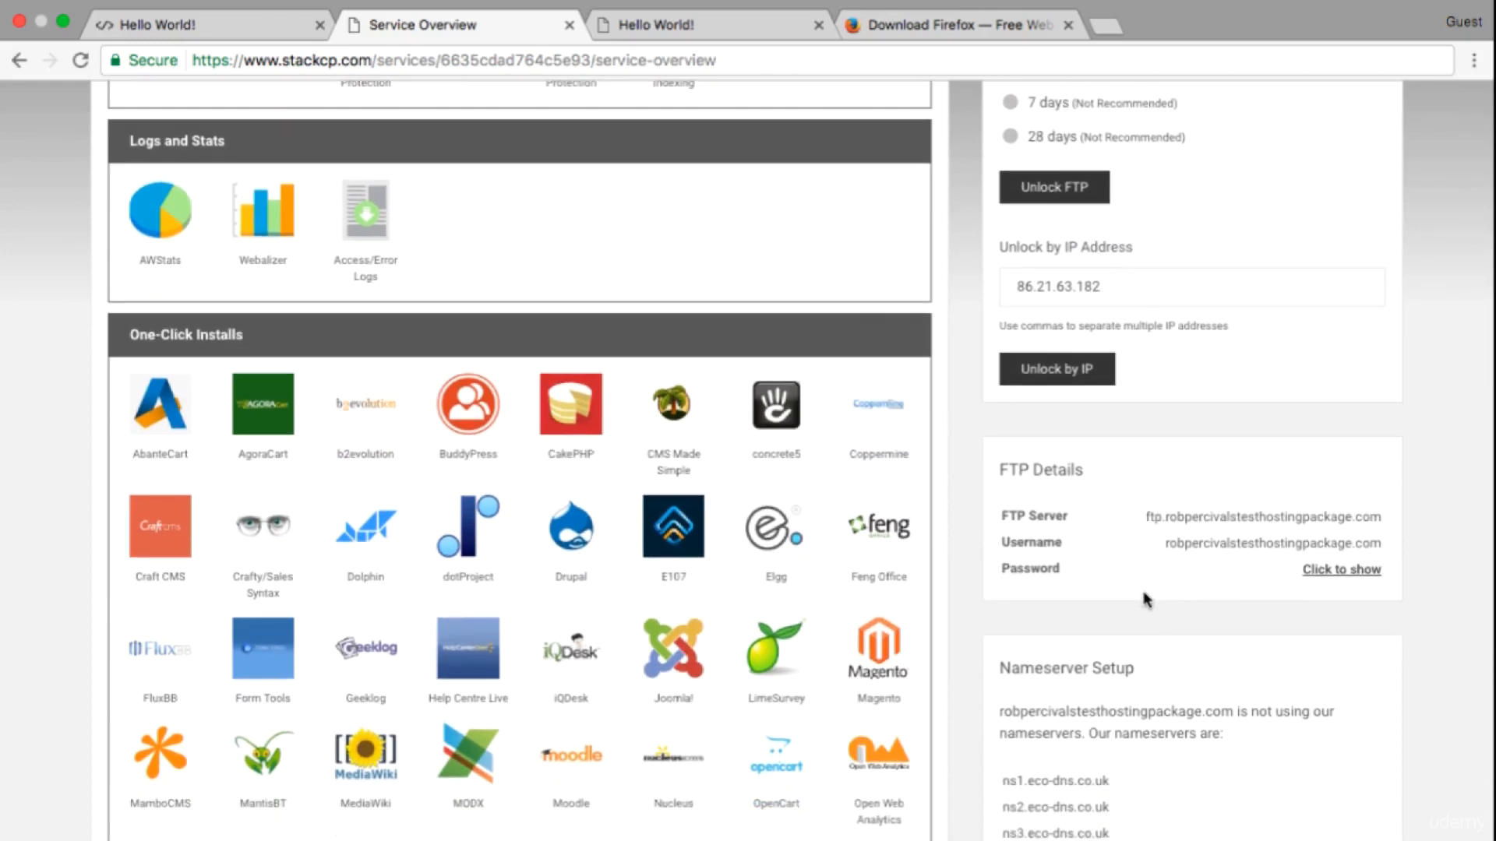
pyautogui.doubleClick(1178, 542)
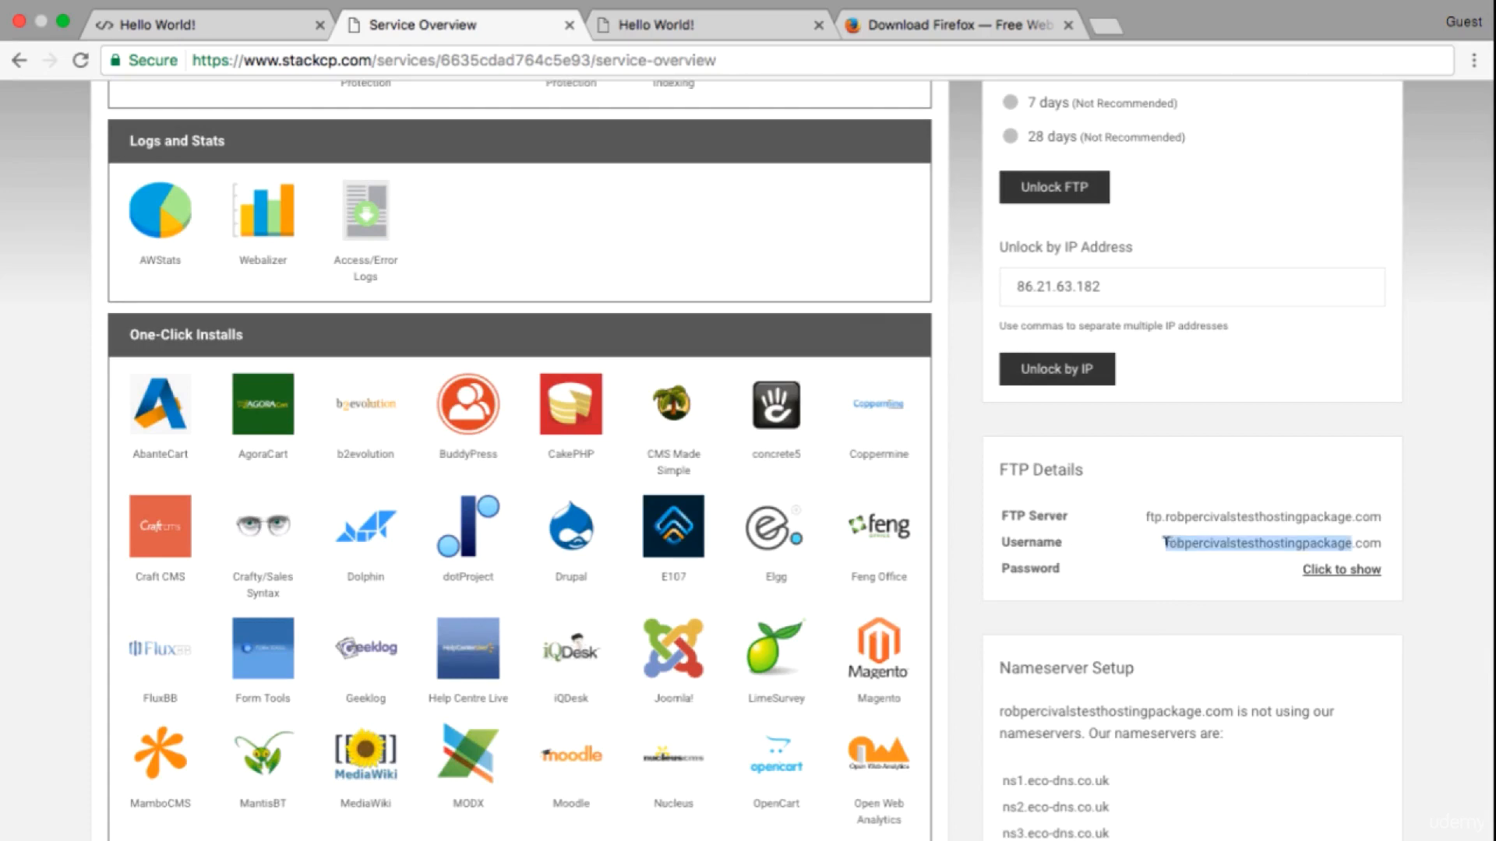
pyautogui.moveTo(1165, 541); pyautogui.dragTo(1377, 538)
pyautogui.press('super+c')
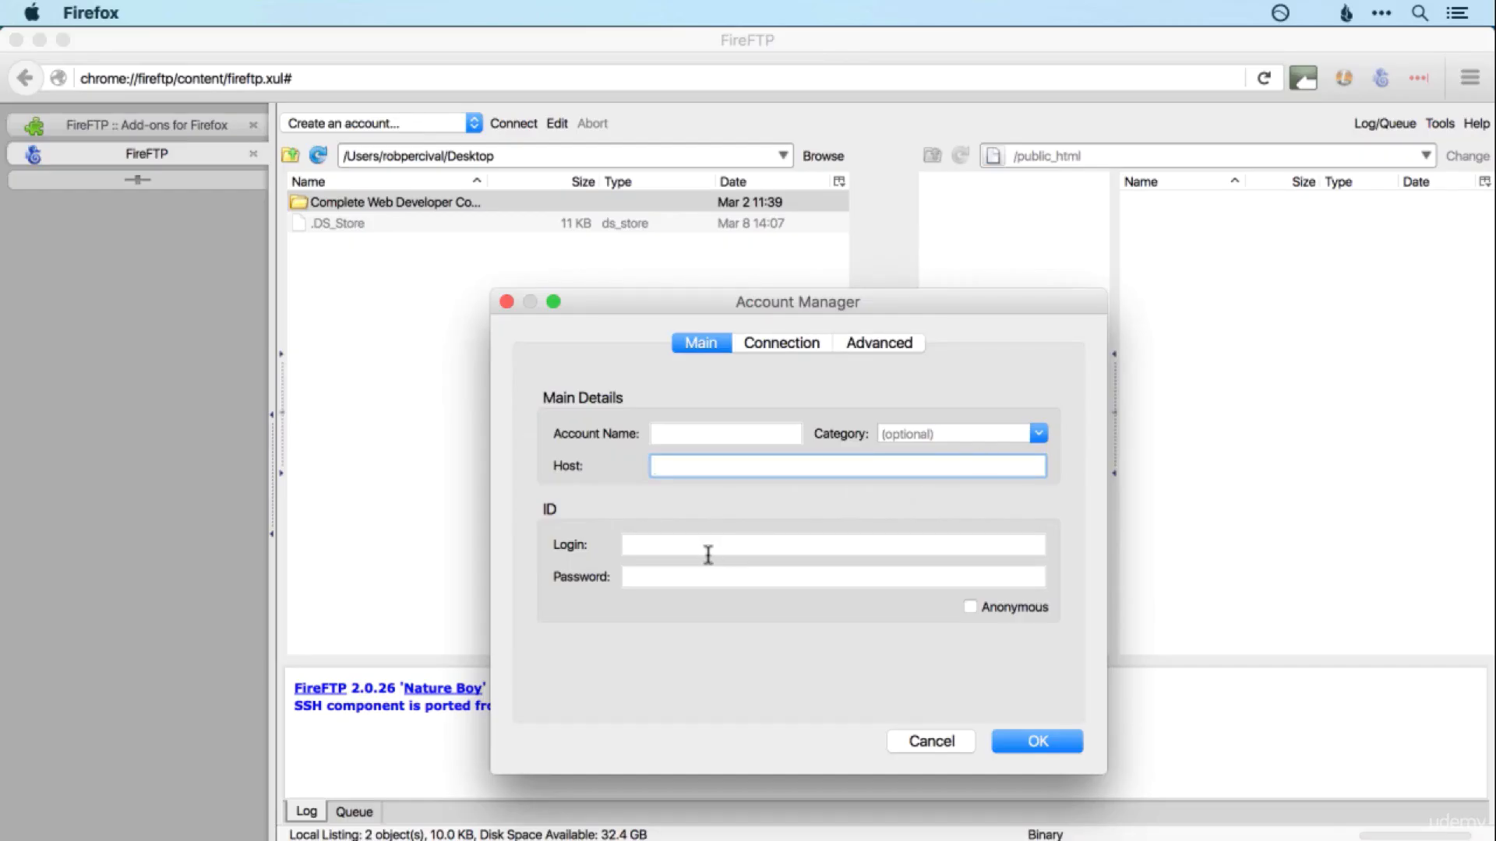
pyautogui.click(708, 546)
pyautogui.press('super+v')
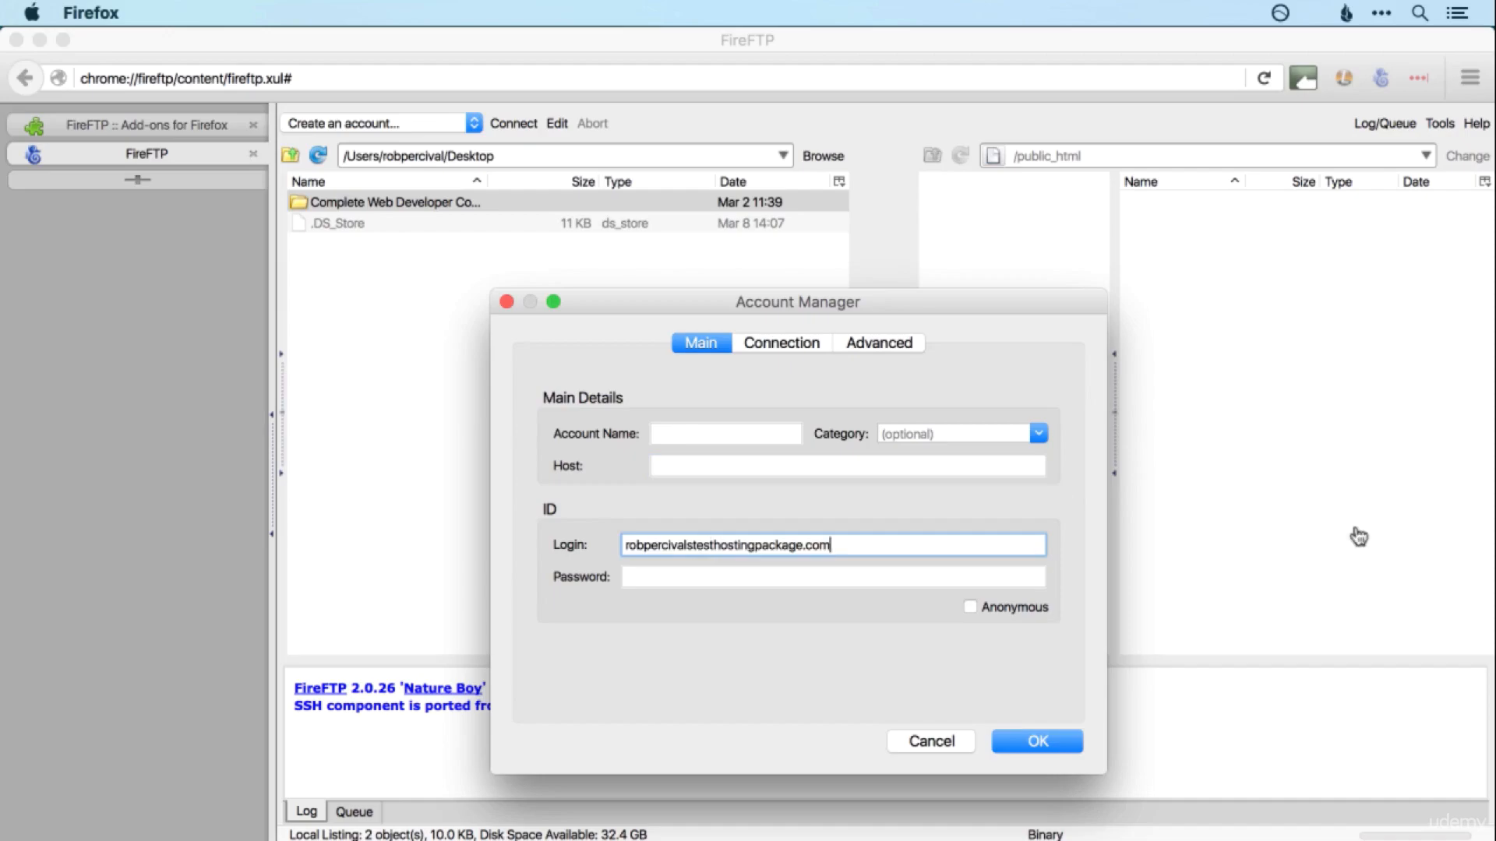
# Reveal the FTP password in the hosting control panel in Chrome and enter it as the FireFTP account's password.
pyautogui.press('super+Tab')
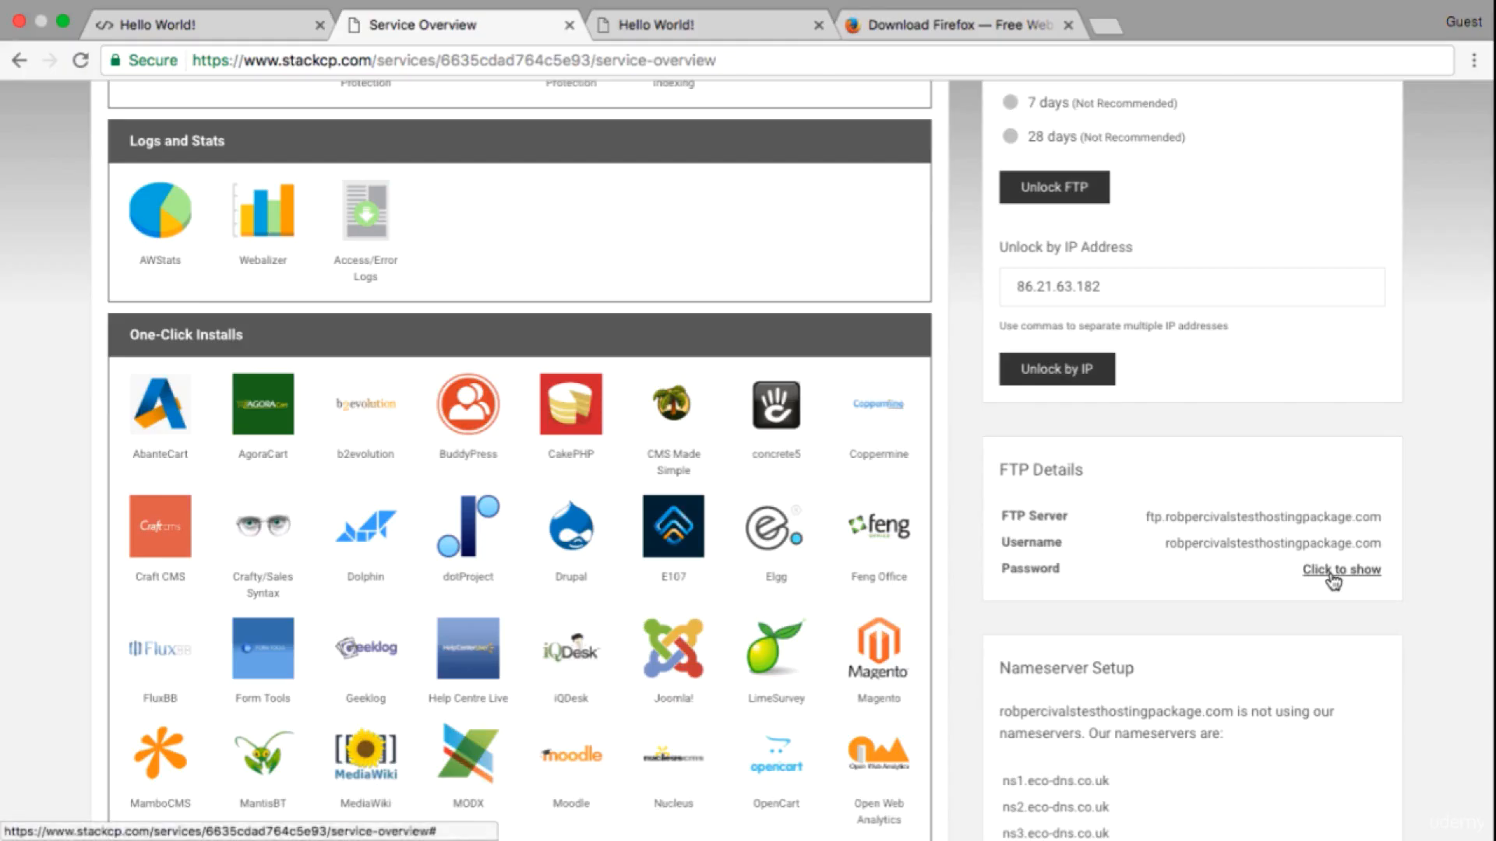
pyautogui.click(1333, 575)
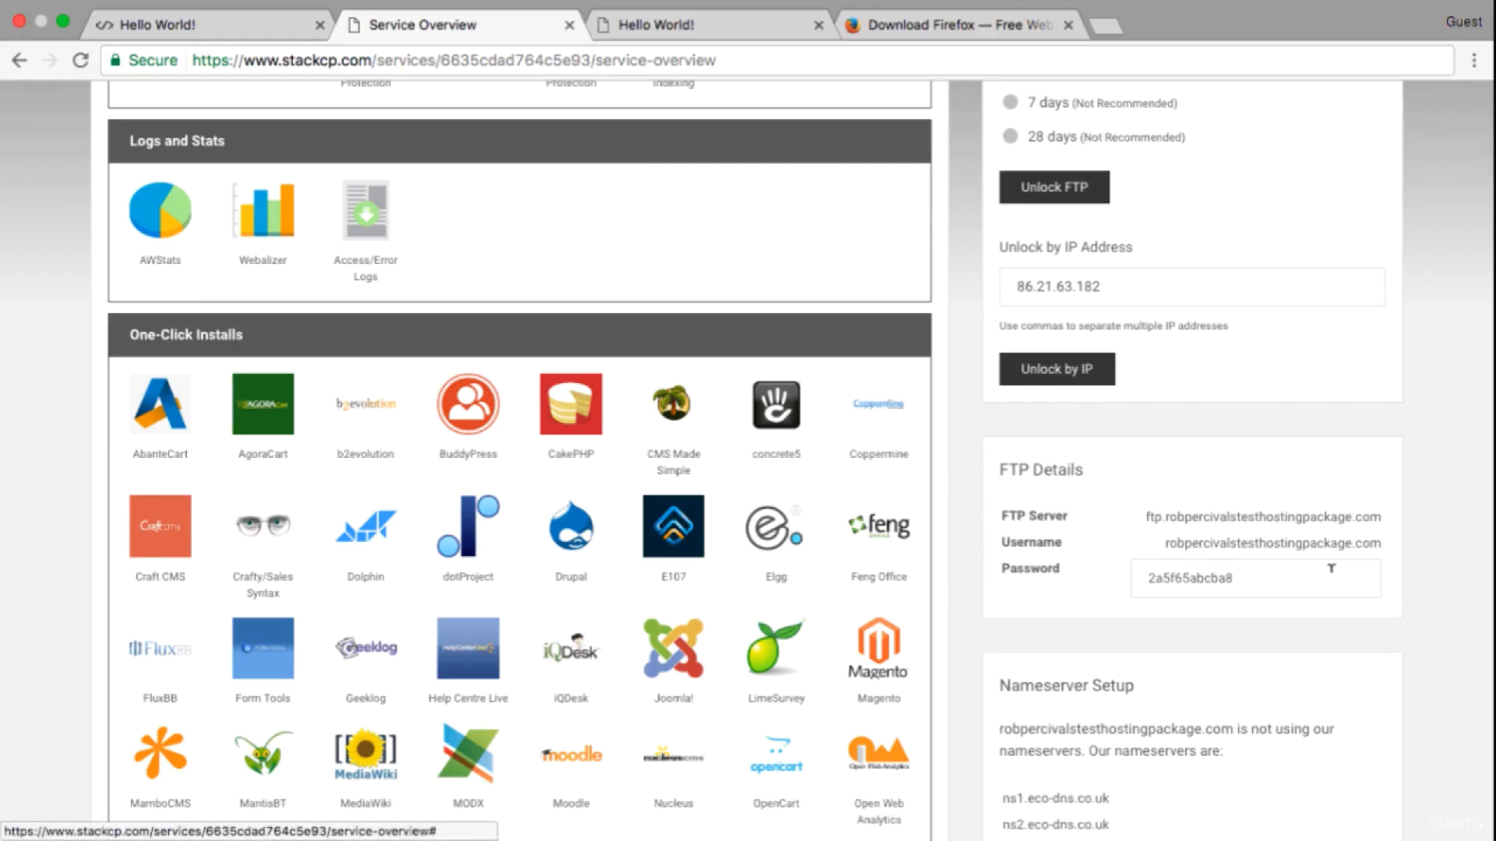
pyautogui.click(1331, 568)
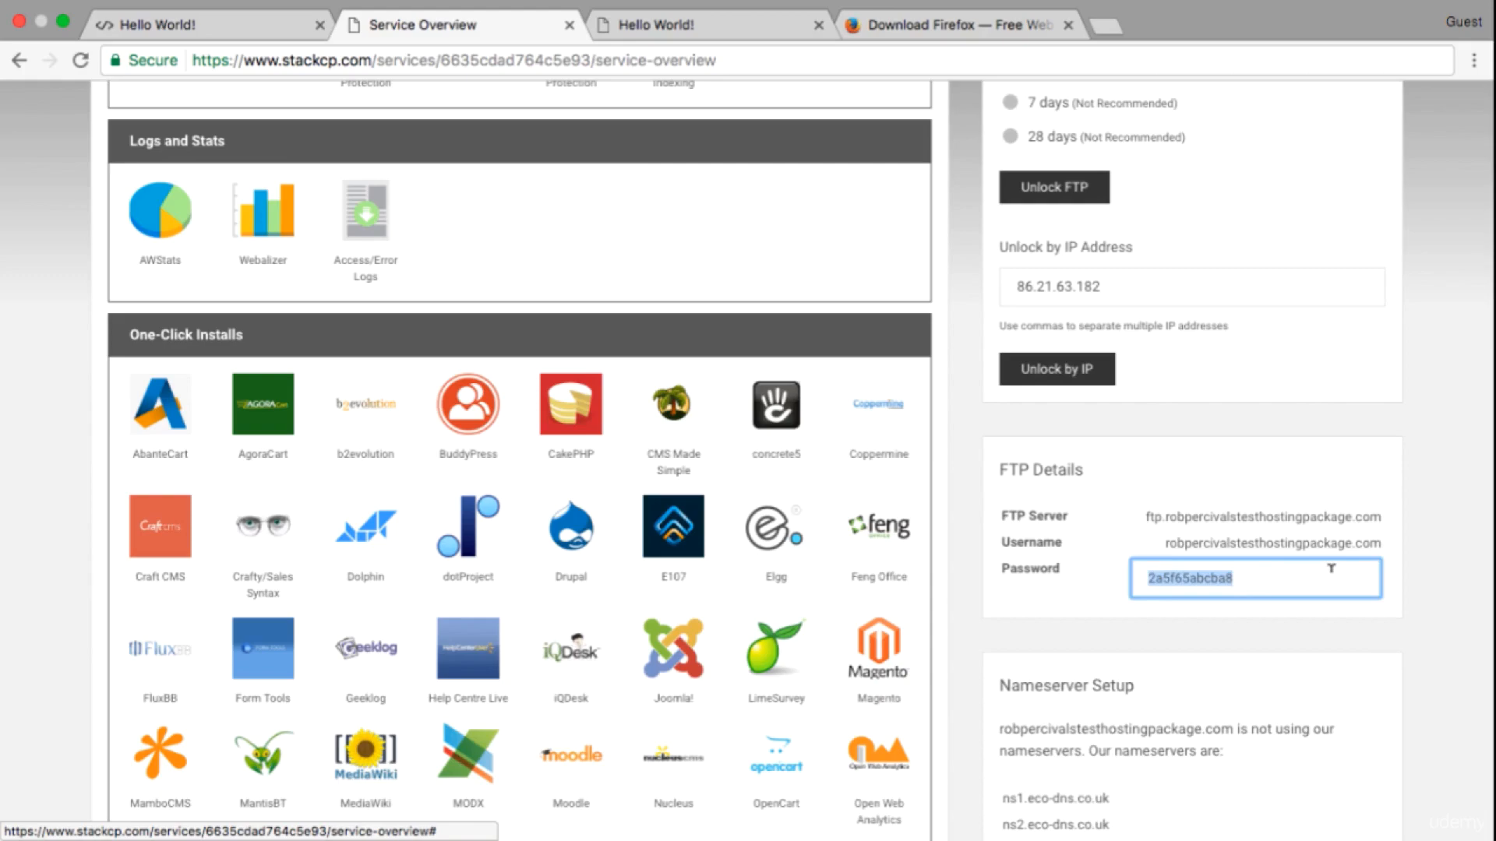
pyautogui.press('super+Tab')
pyautogui.click(693, 578)
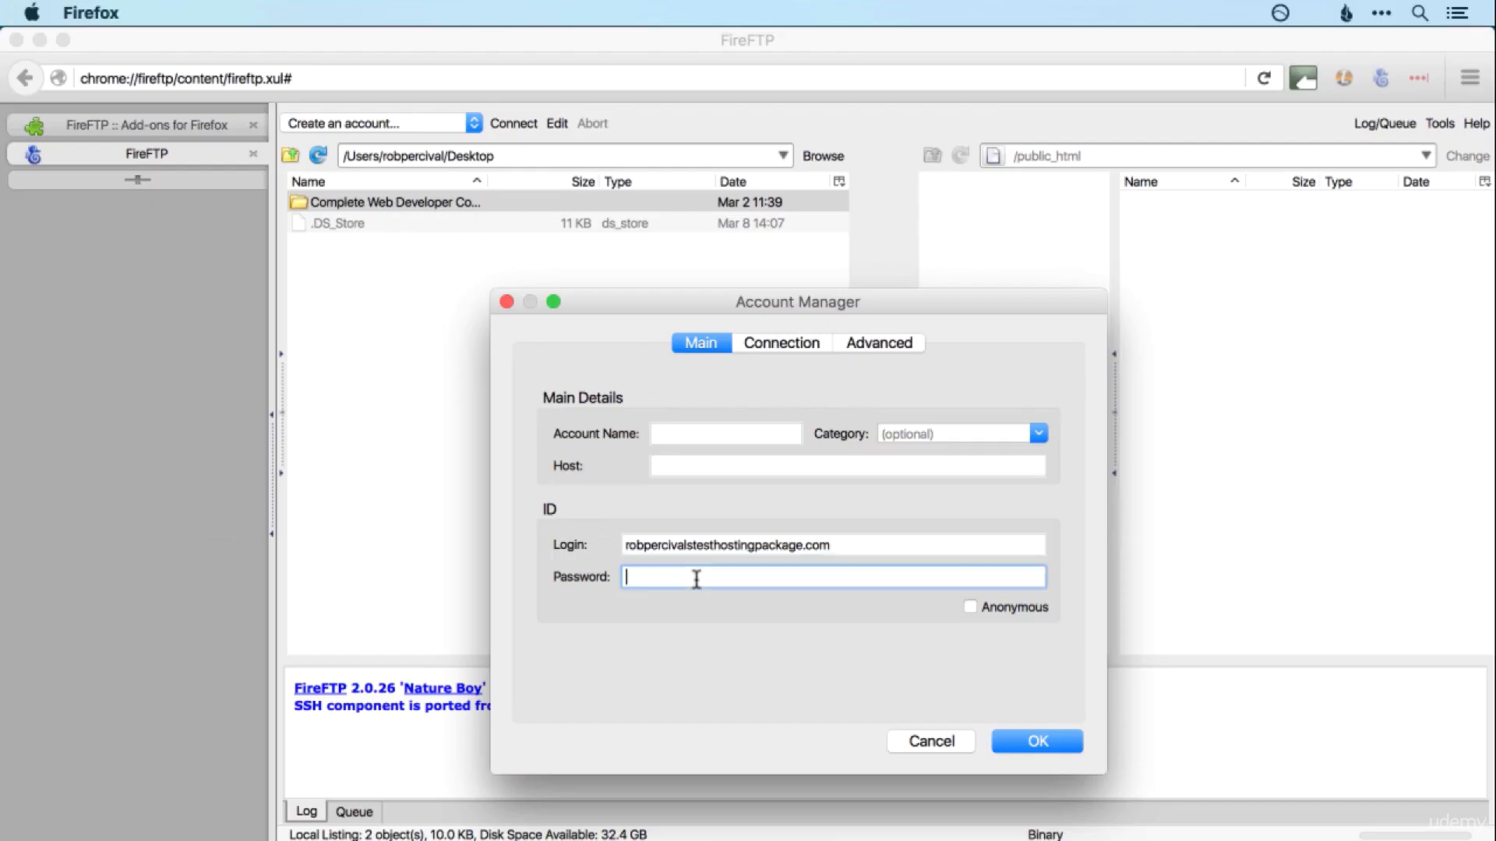
pyautogui.press('super+v')
# Set the host to ftp.stackcp.com, reuse the login as the account name, and save the FTP account.
pyautogui.click(763, 467)
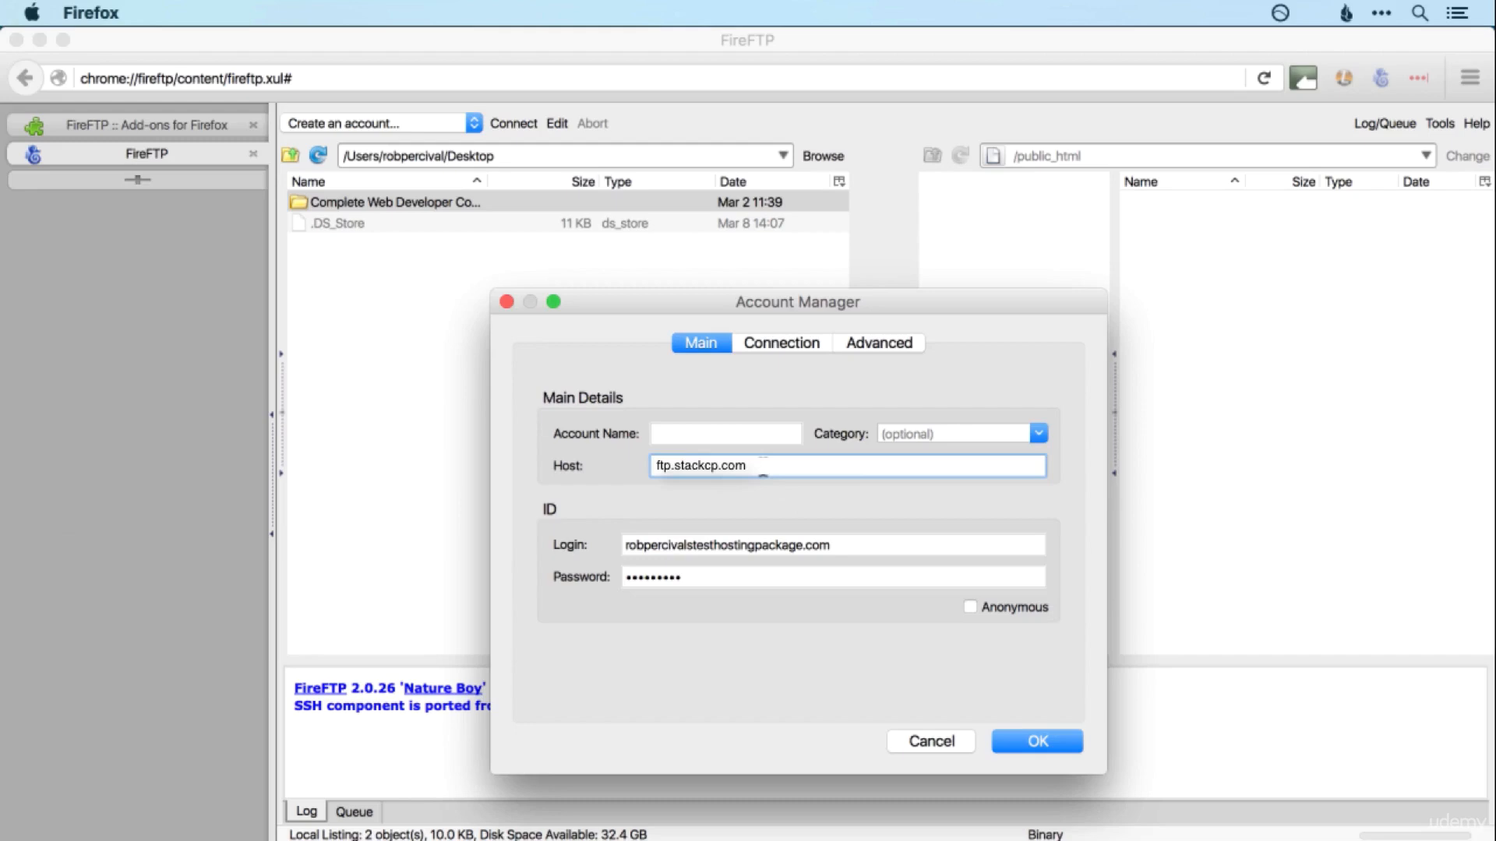
pyautogui.moveTo(857, 545); pyautogui.dragTo(596, 536)
pyautogui.press('super+c')
pyautogui.click(752, 436)
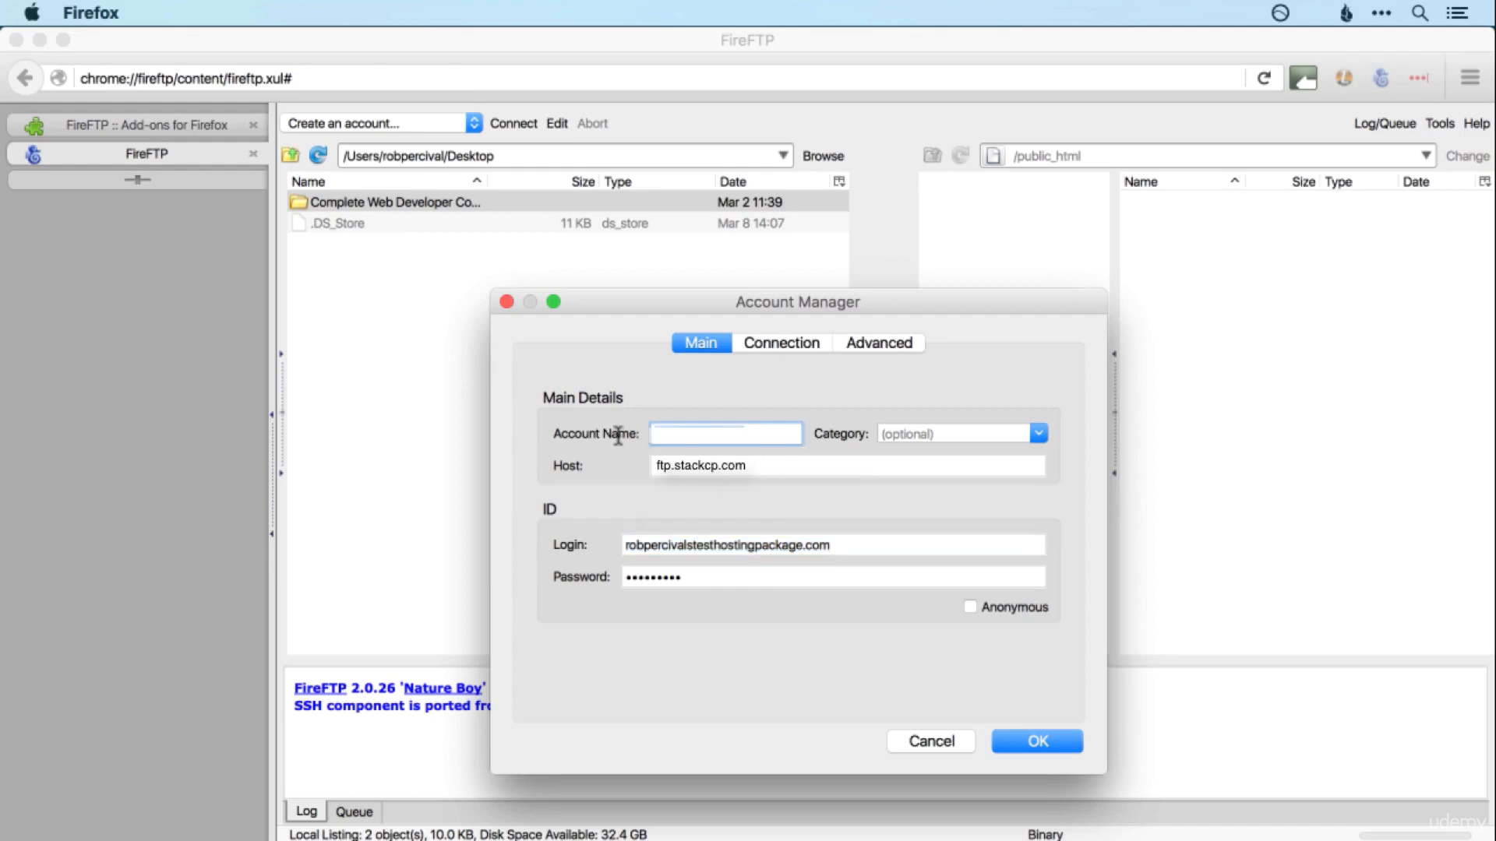
pyautogui.press('super+v')
pyautogui.tripleClick(693, 433)
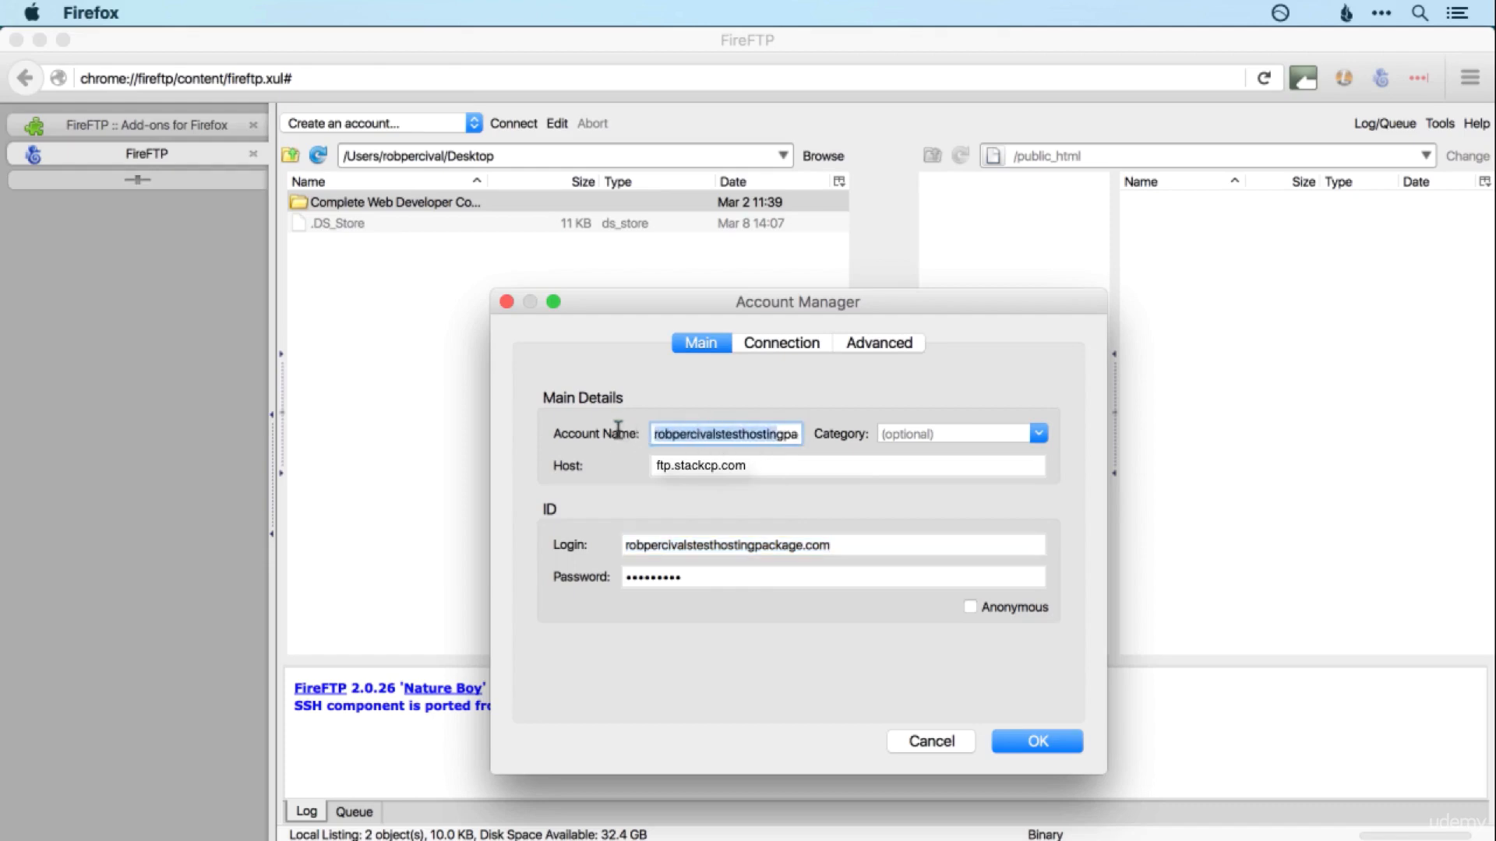
pyautogui.click(692, 435)
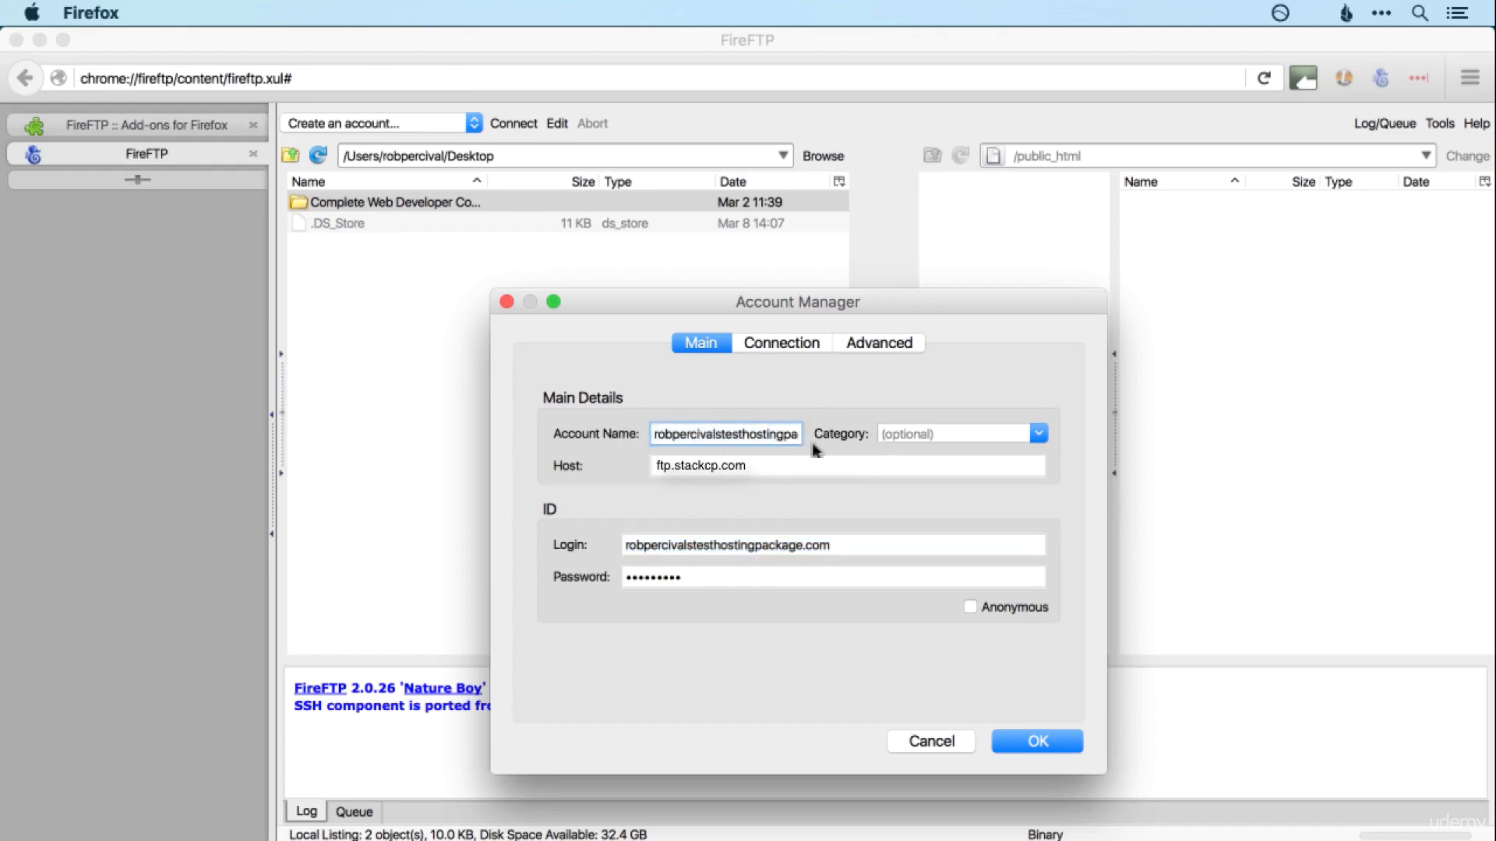
pyautogui.click(1041, 736)
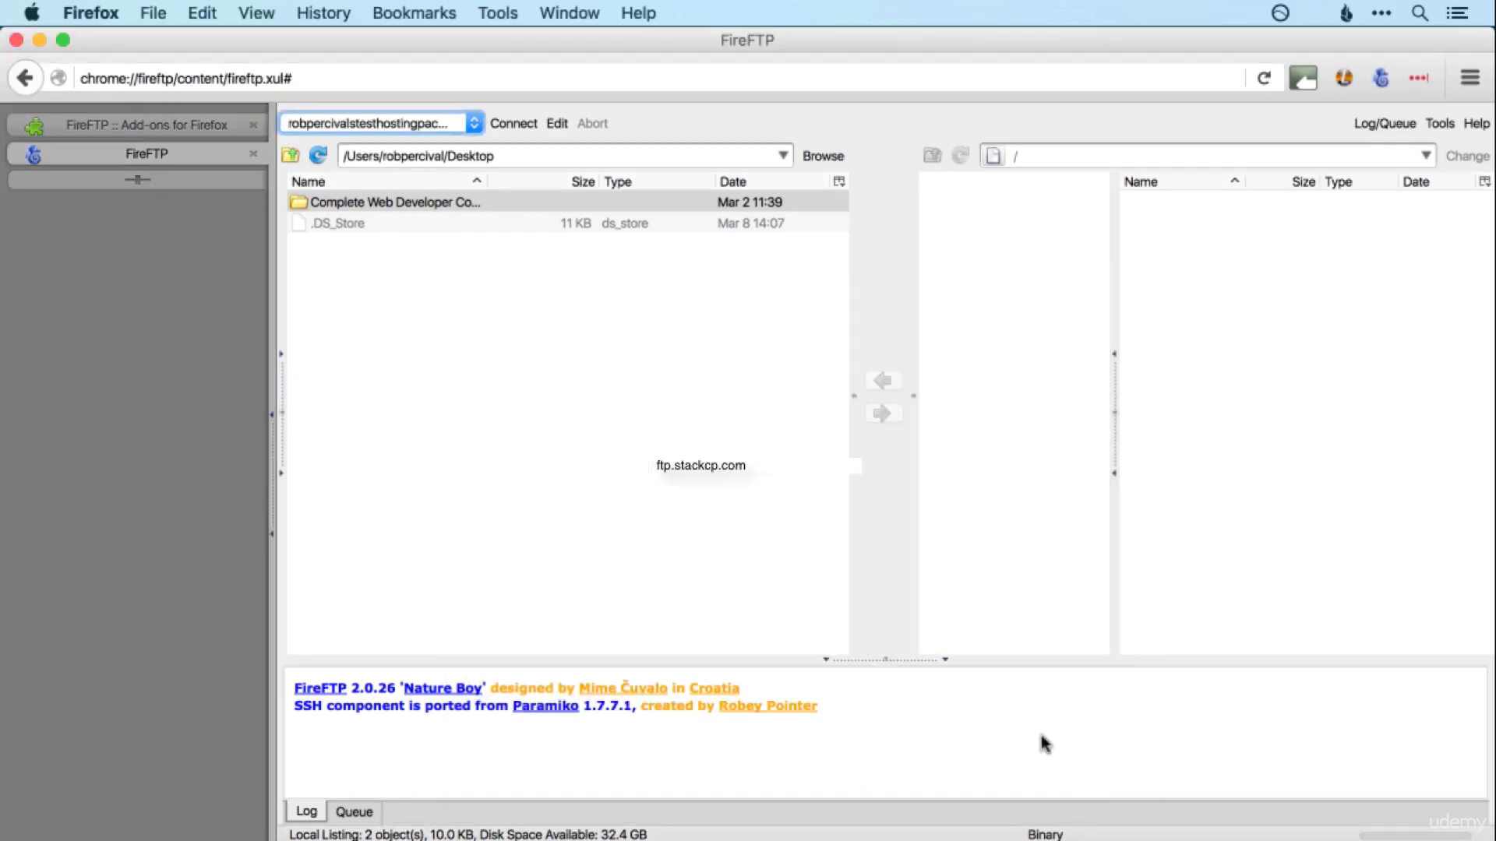
# Switch to the hosting control panel in Chrome and unlock FTP for 1 hour.
pyautogui.press('super+Tab')
pyautogui.press('super+Tab')
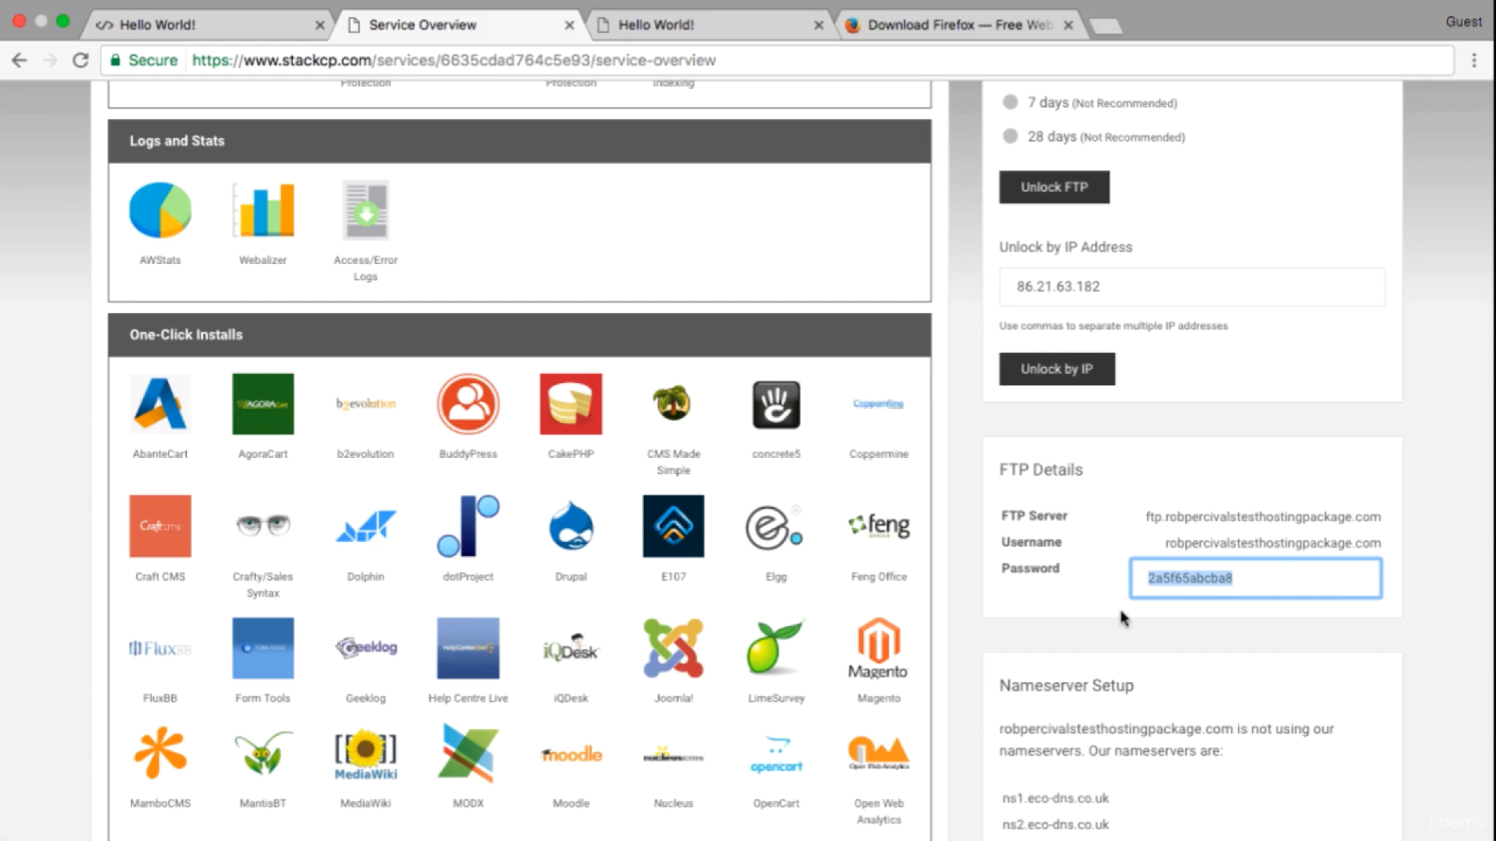
pyautogui.scroll(3, 1114, 577)
pyautogui.scroll(2, 1114, 576)
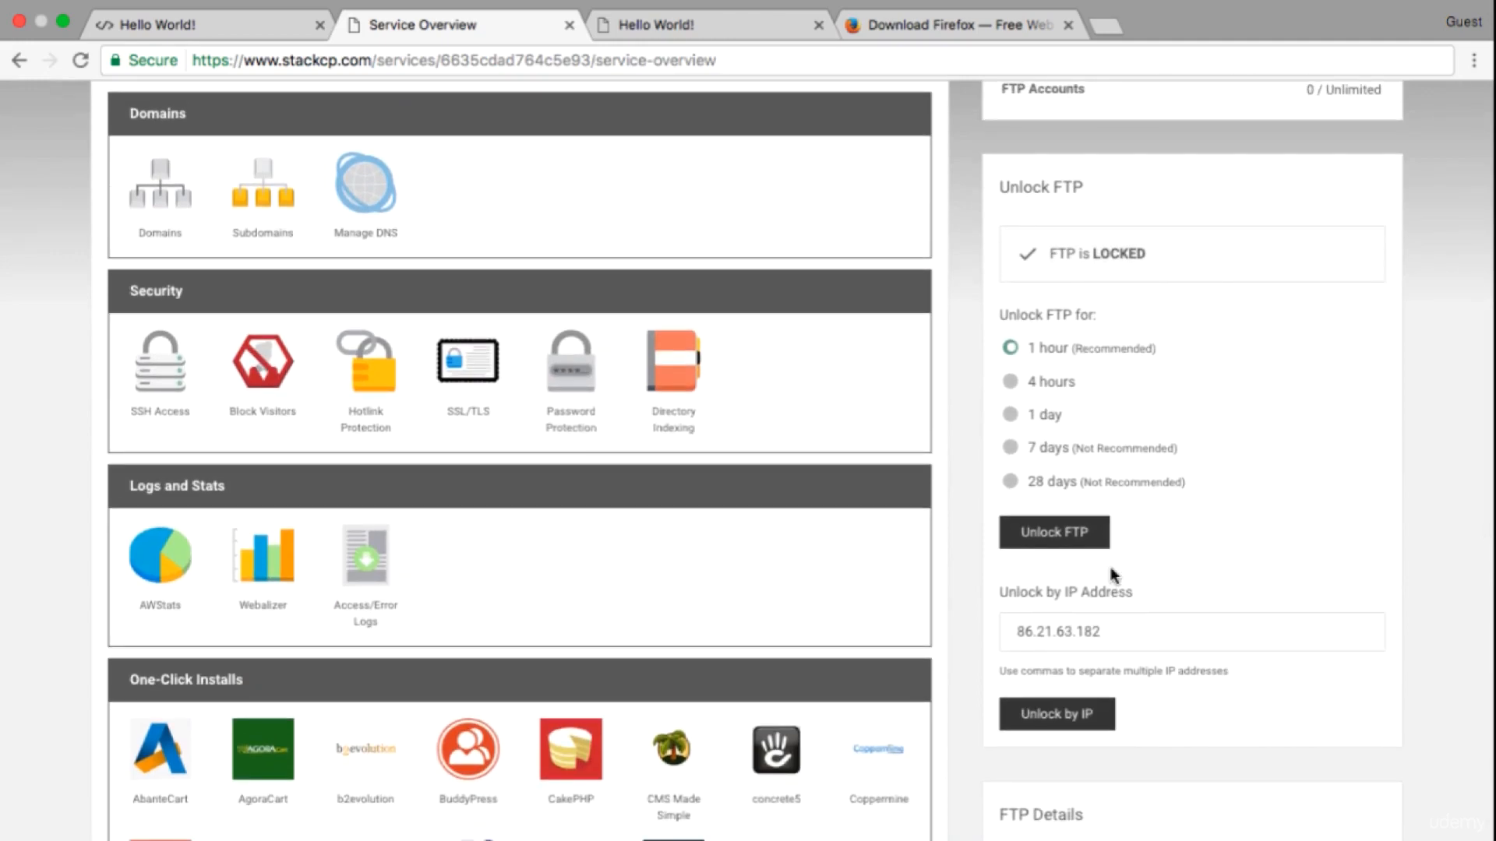
pyautogui.scroll(-1, 1130, 510)
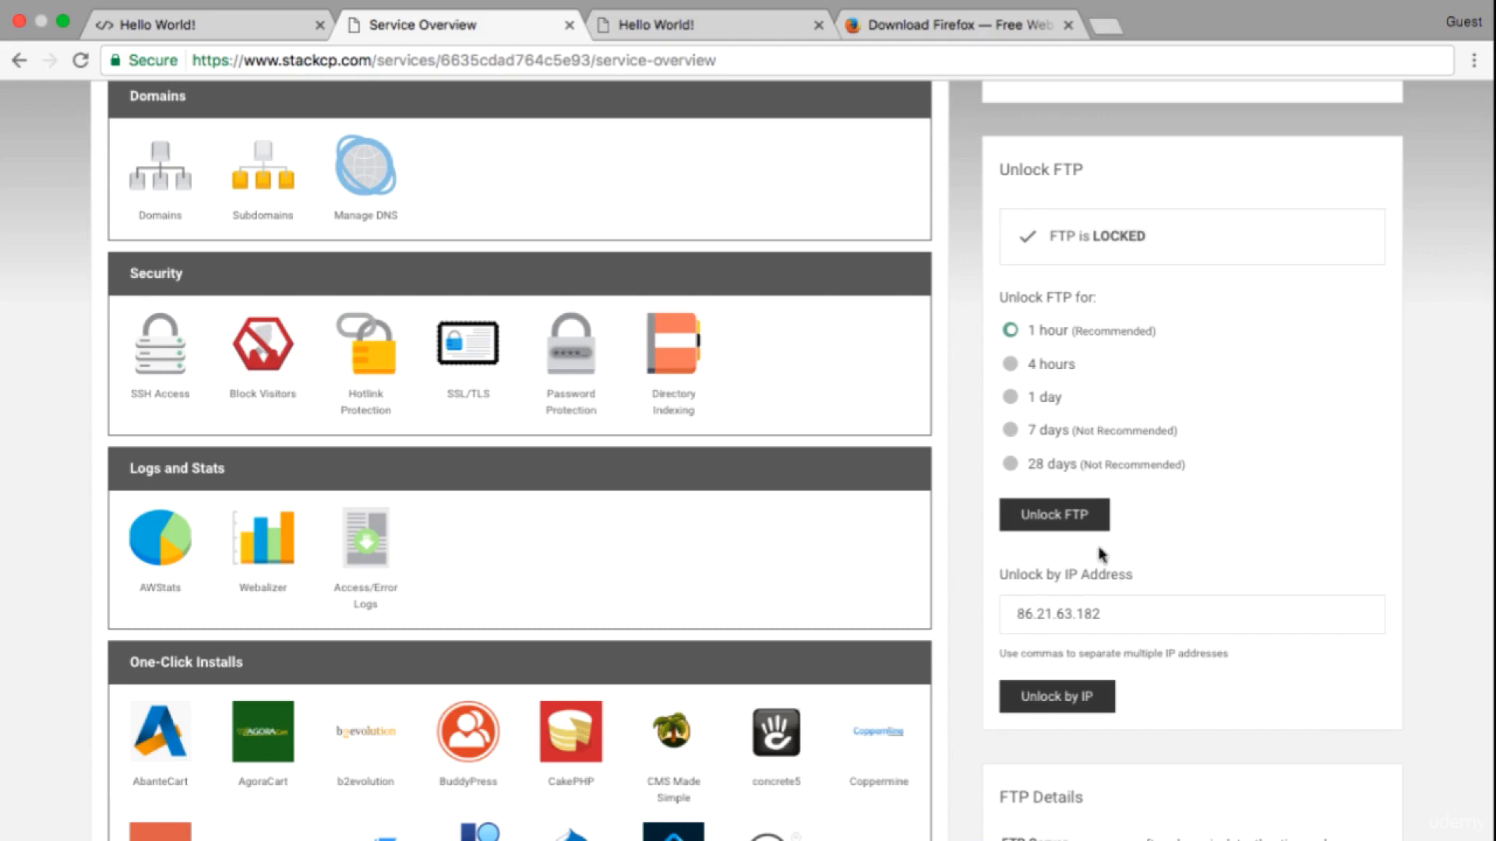
pyautogui.click(1062, 511)
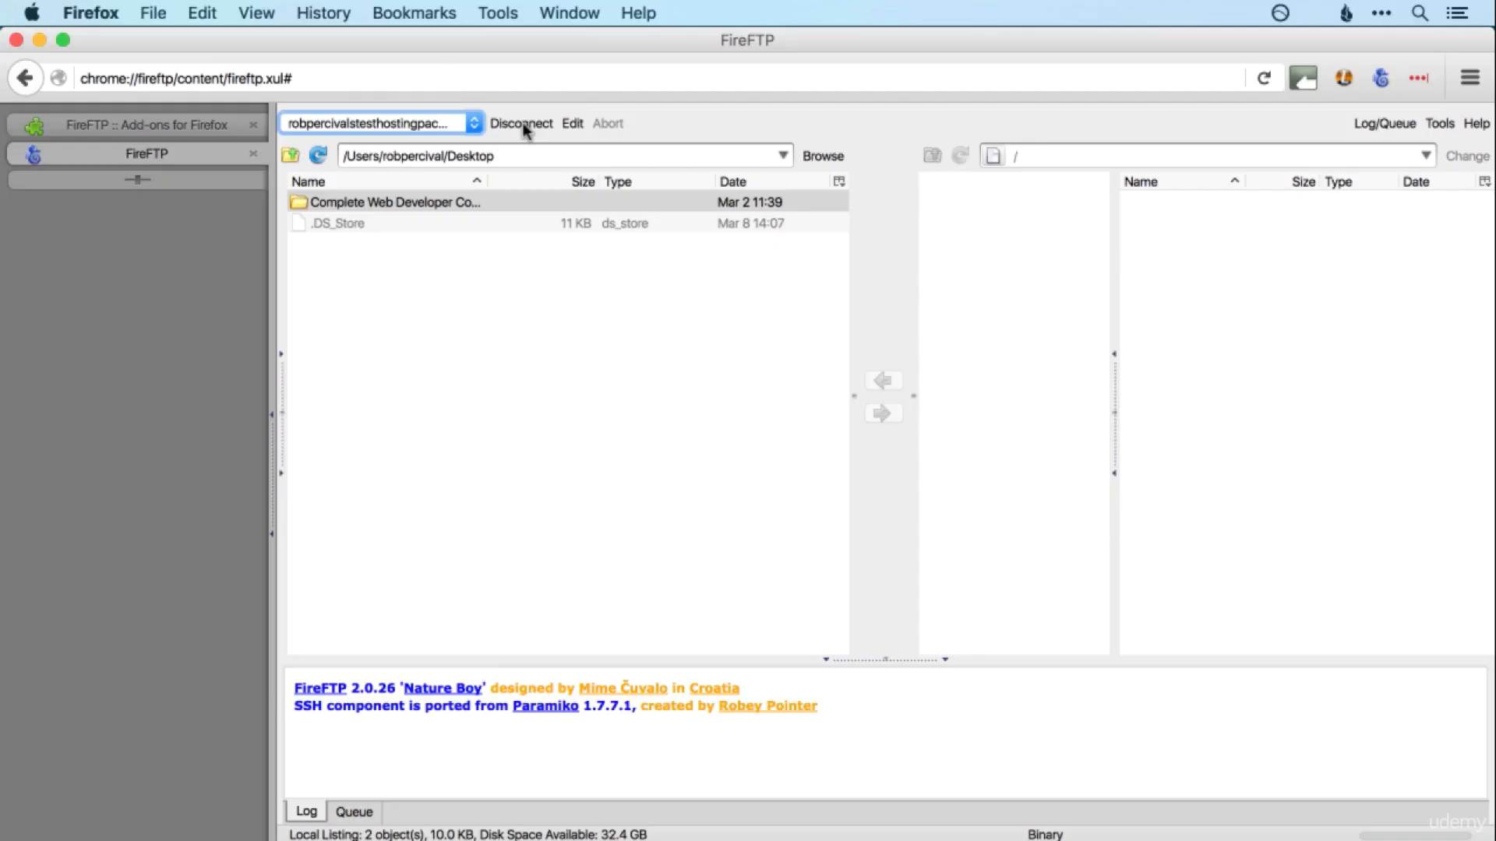
# Connect to the saved FTP account in FireFTP, open the remote public_html folder and select index.html.
pyautogui.click(522, 123)
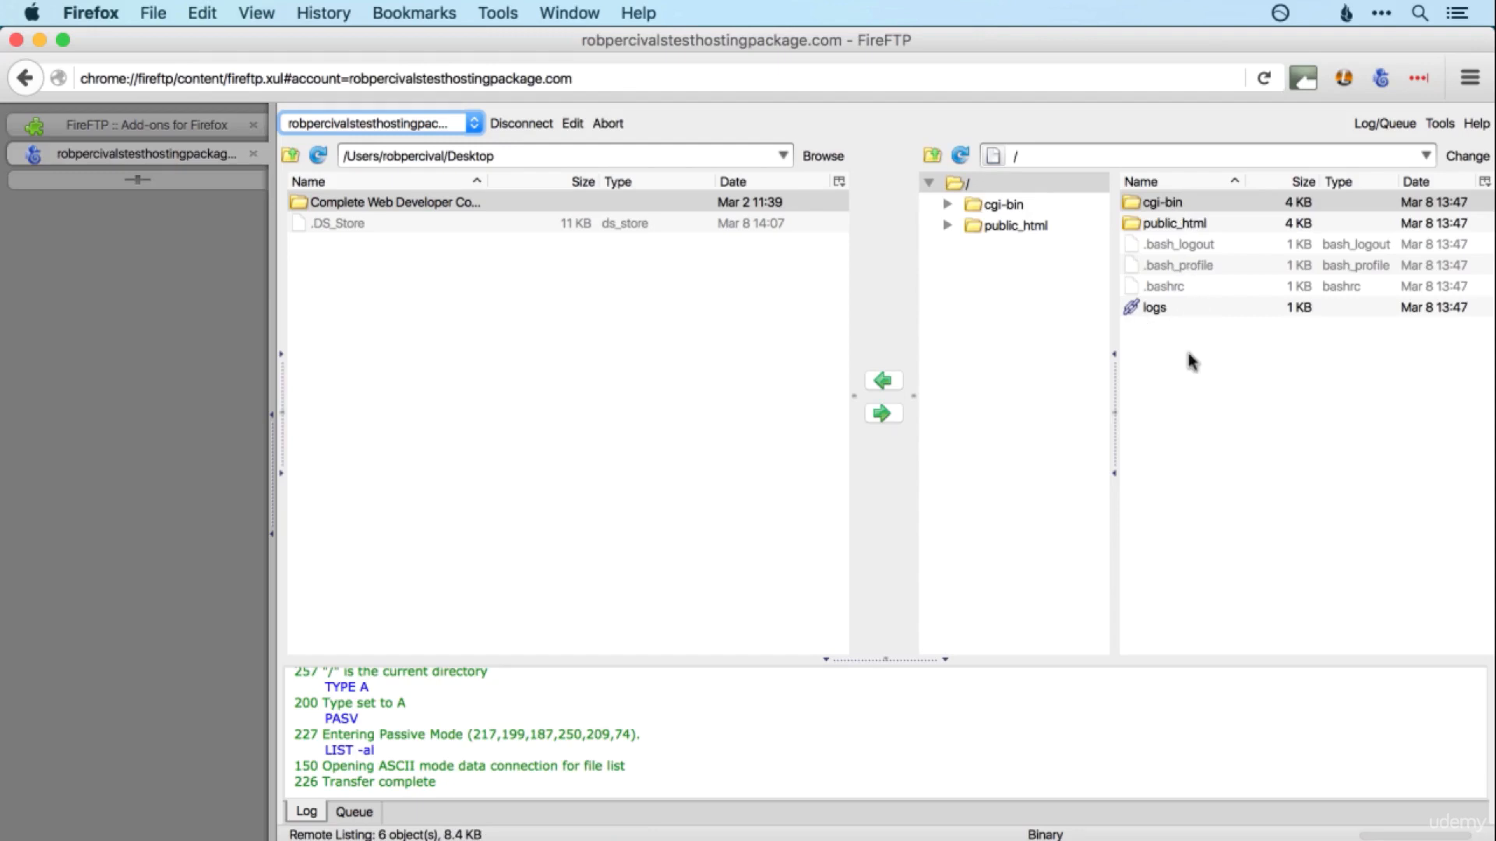
pyautogui.doubleClick(1189, 223)
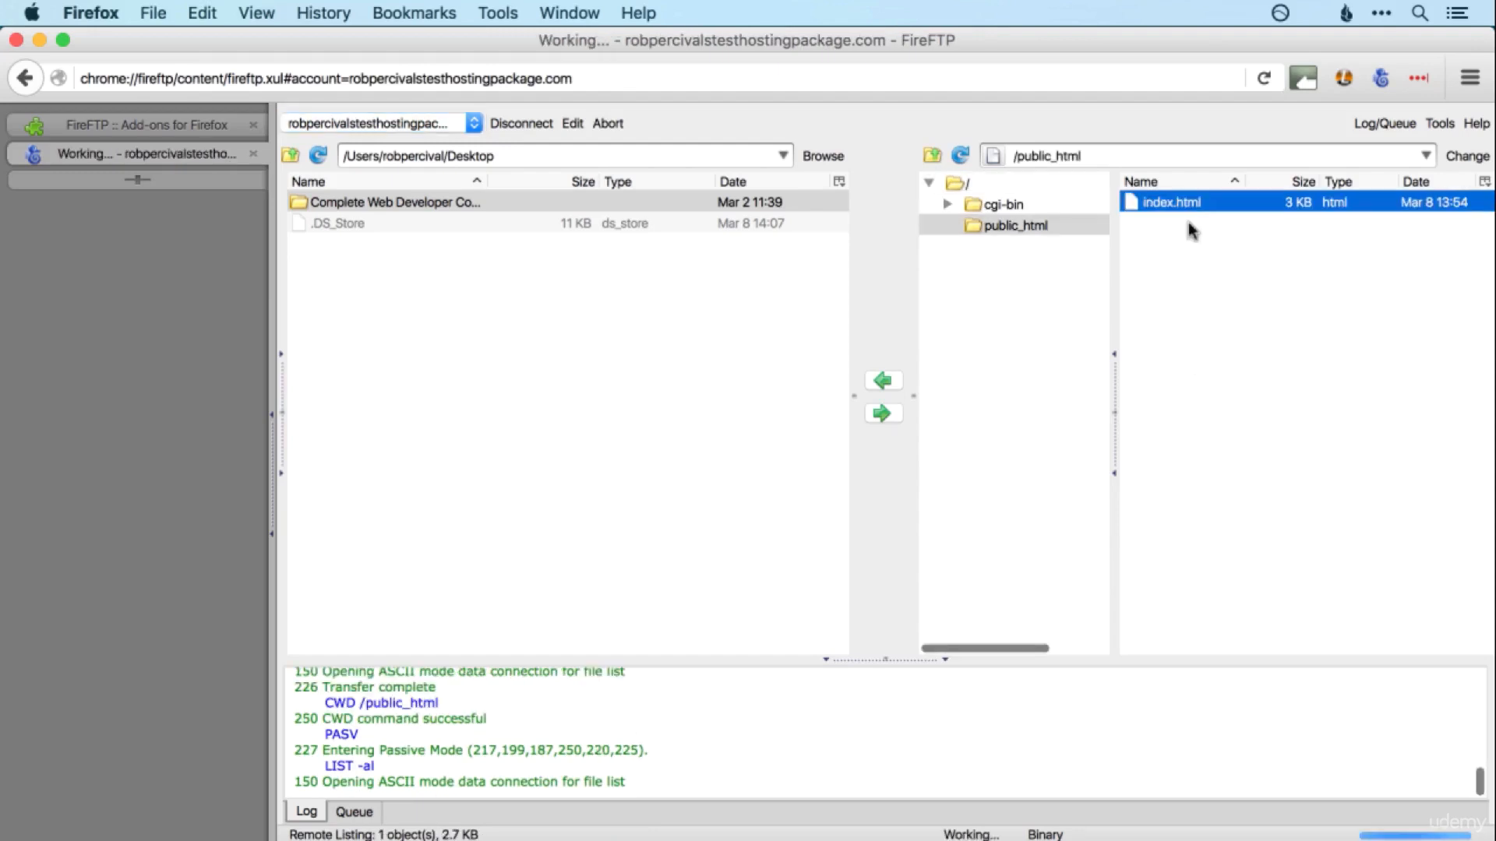
pyautogui.click(812, 407)
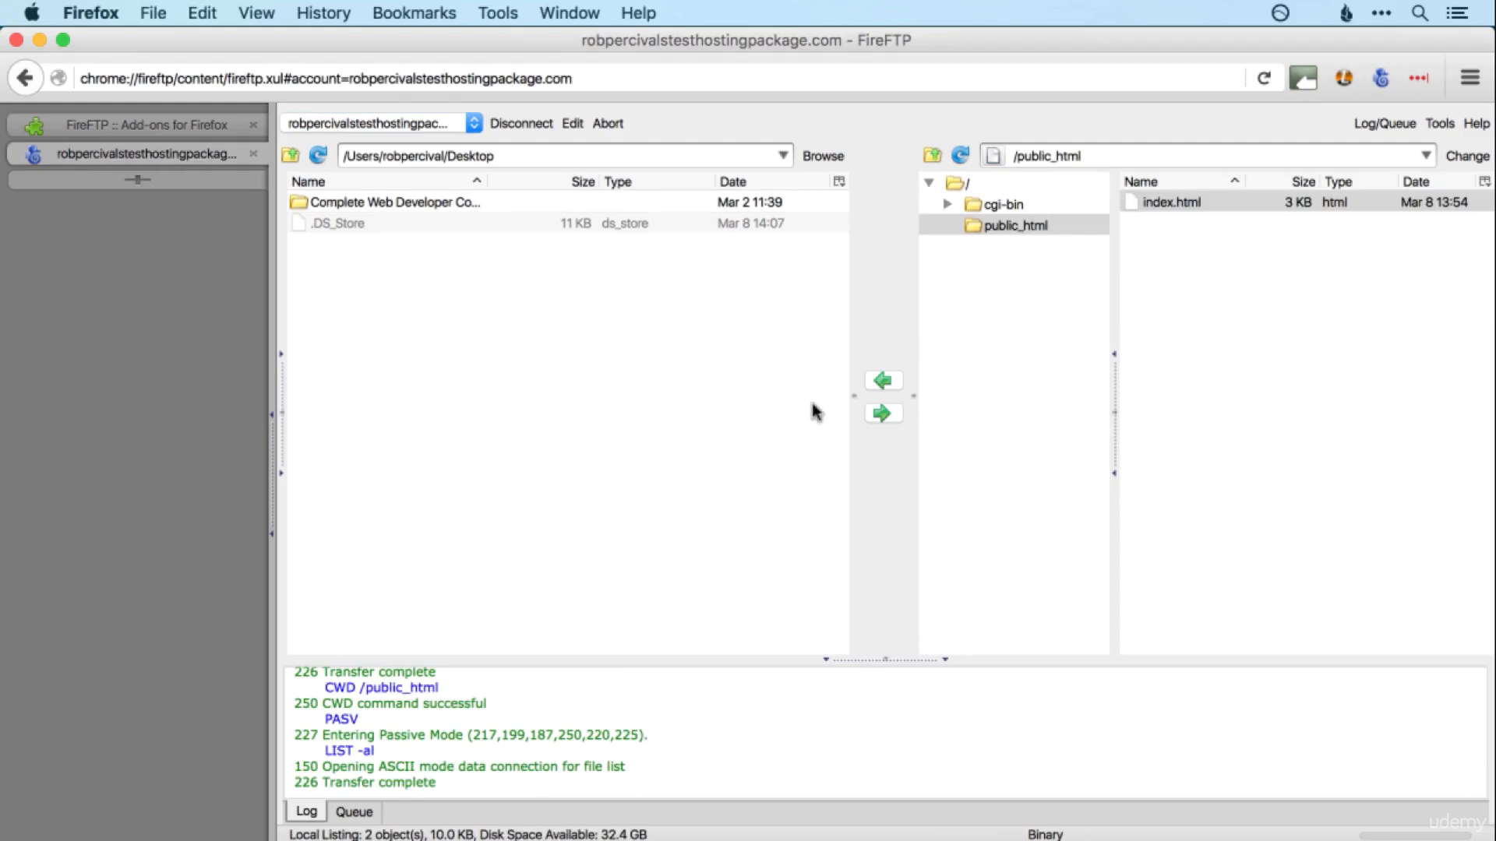
pyautogui.click(1175, 207)
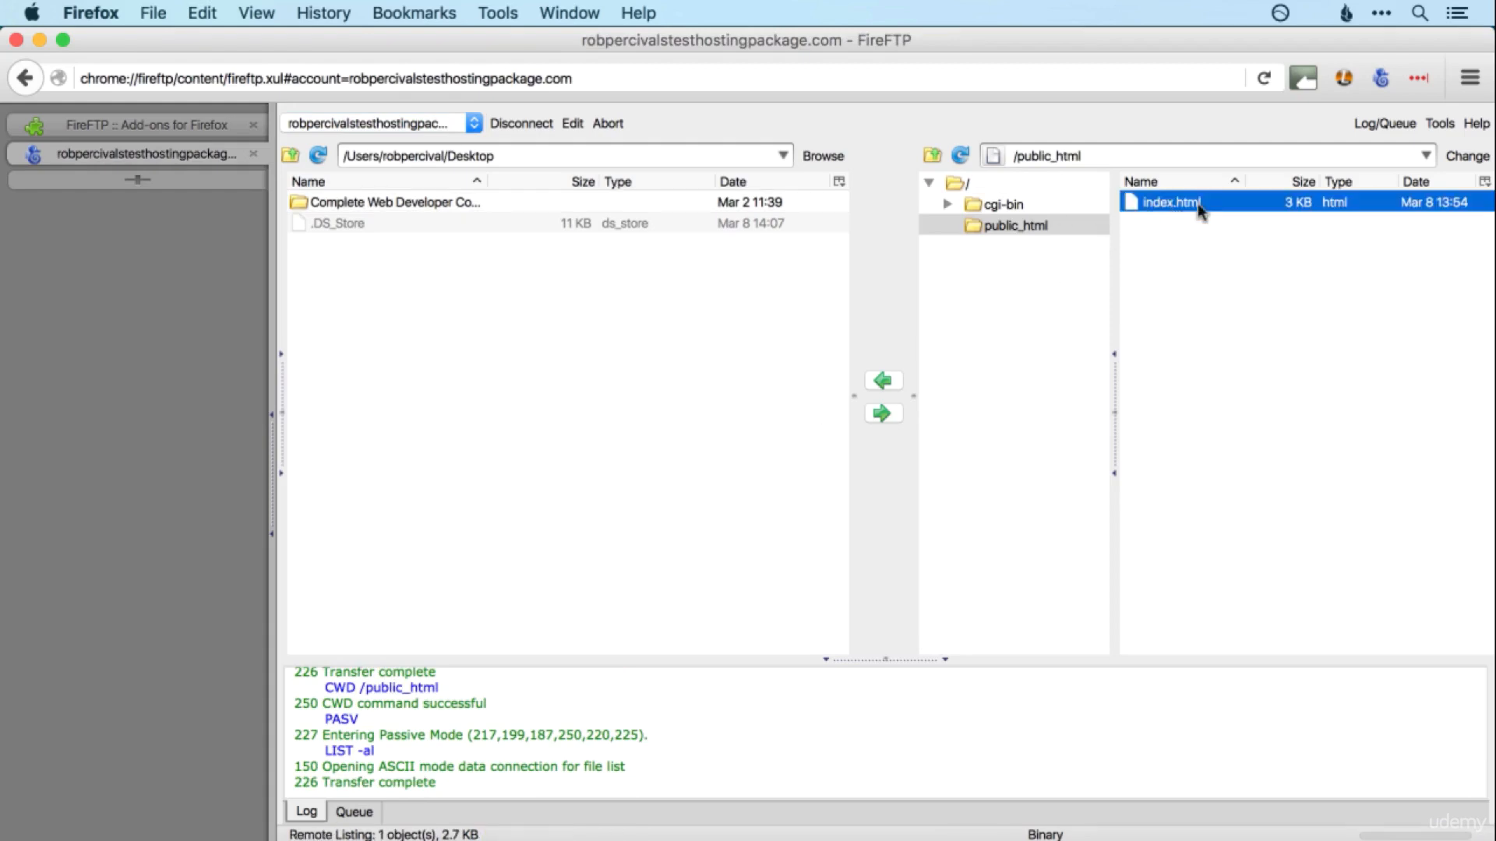
# Examine the image below the heading on the live Hello World! page in Chrome.
pyautogui.press('super+Tab')
pyautogui.press('super+Tab')
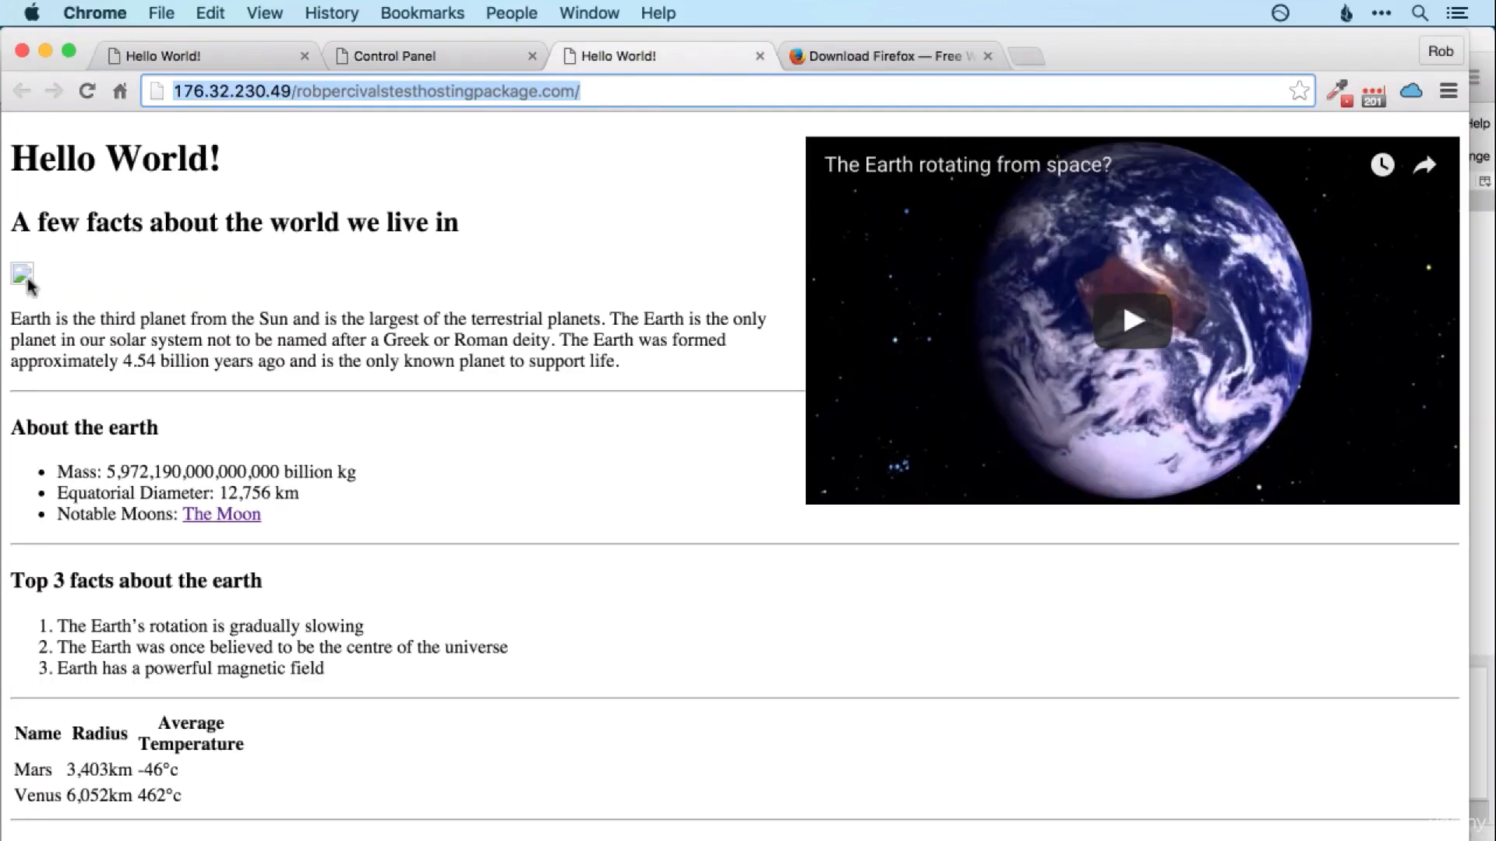
pyautogui.click(16, 285)
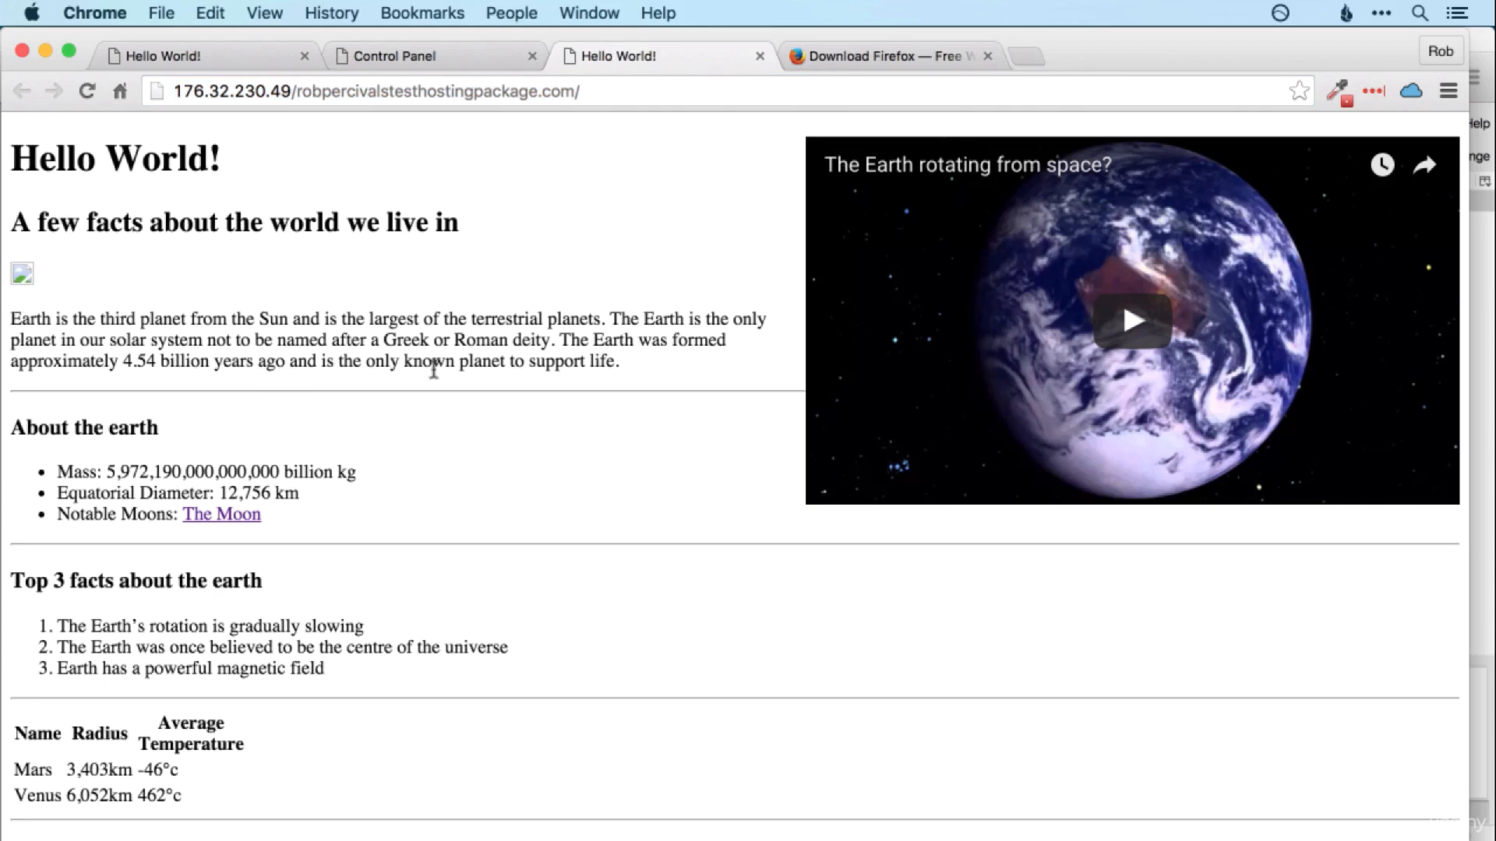
# Back in Firefox, upload earth.jpg from the local Complete Web Developer Course/1-html folder to the remote public_html folder.
pyautogui.press('super+Tab')
pyautogui.press('super+Tab')
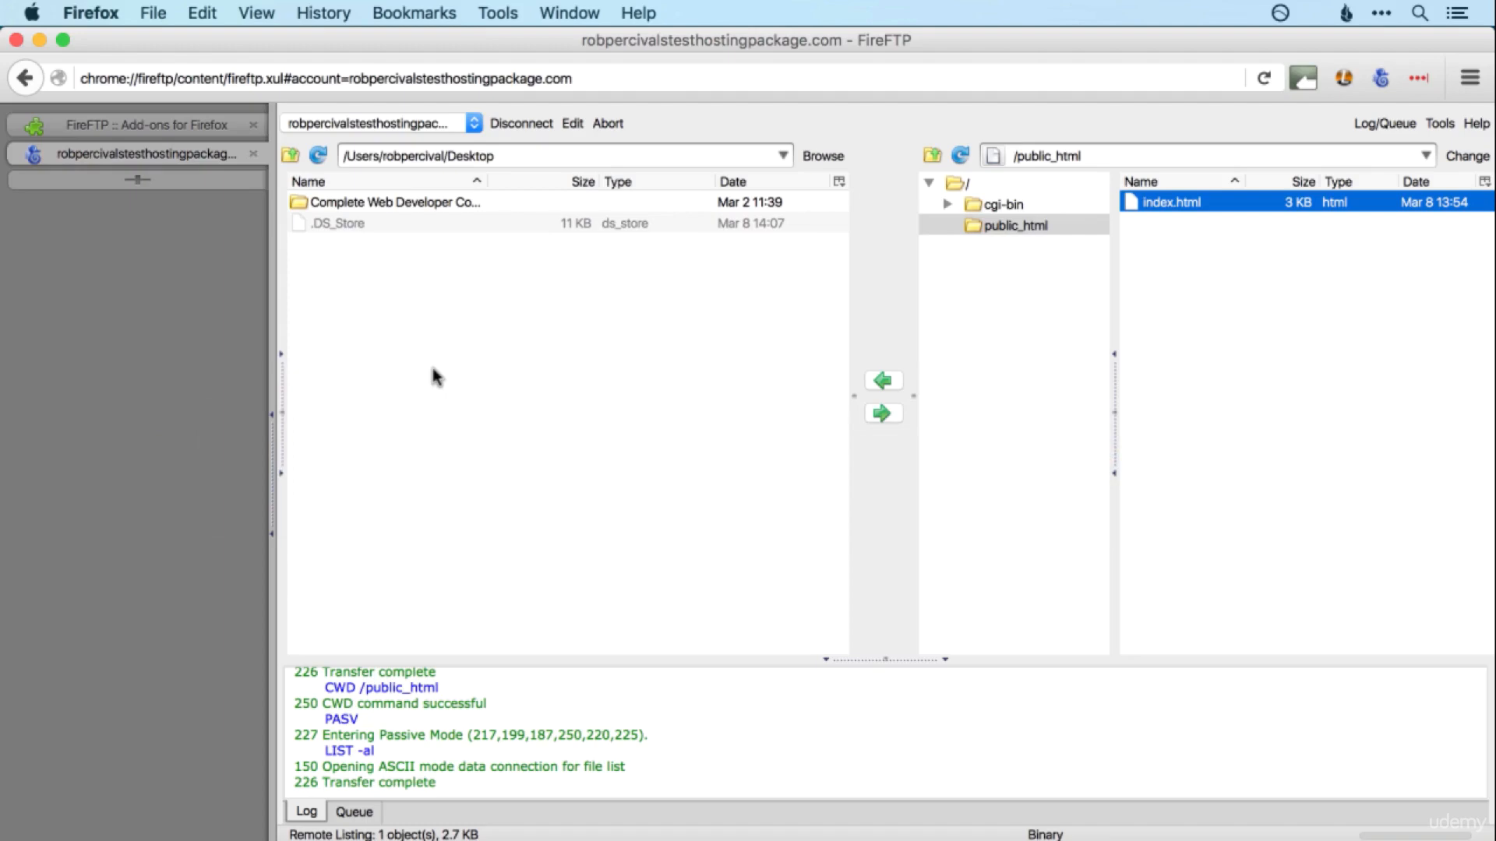
pyautogui.doubleClick(367, 206)
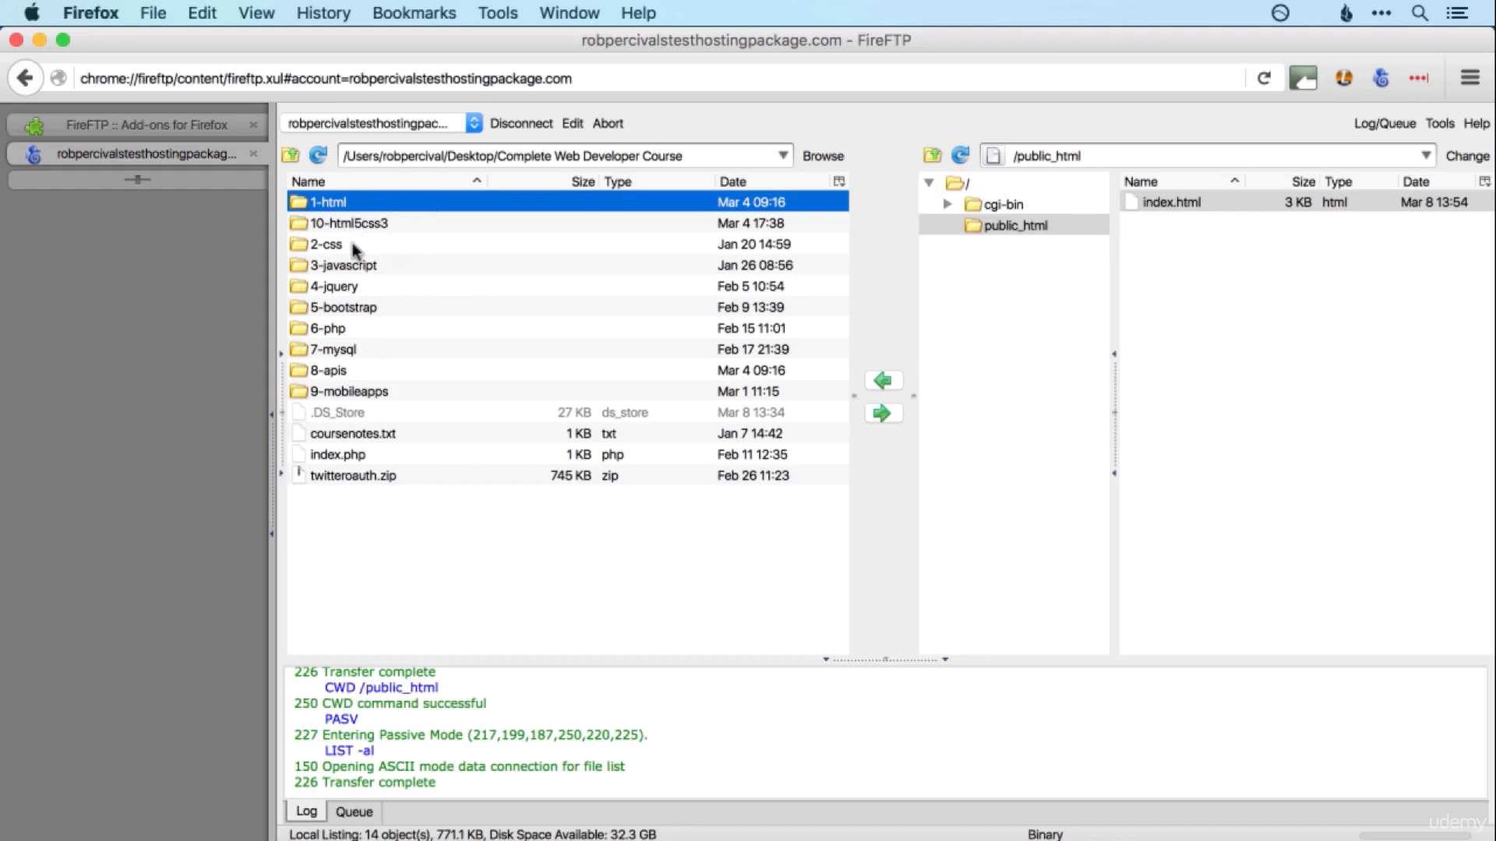
pyautogui.doubleClick(357, 201)
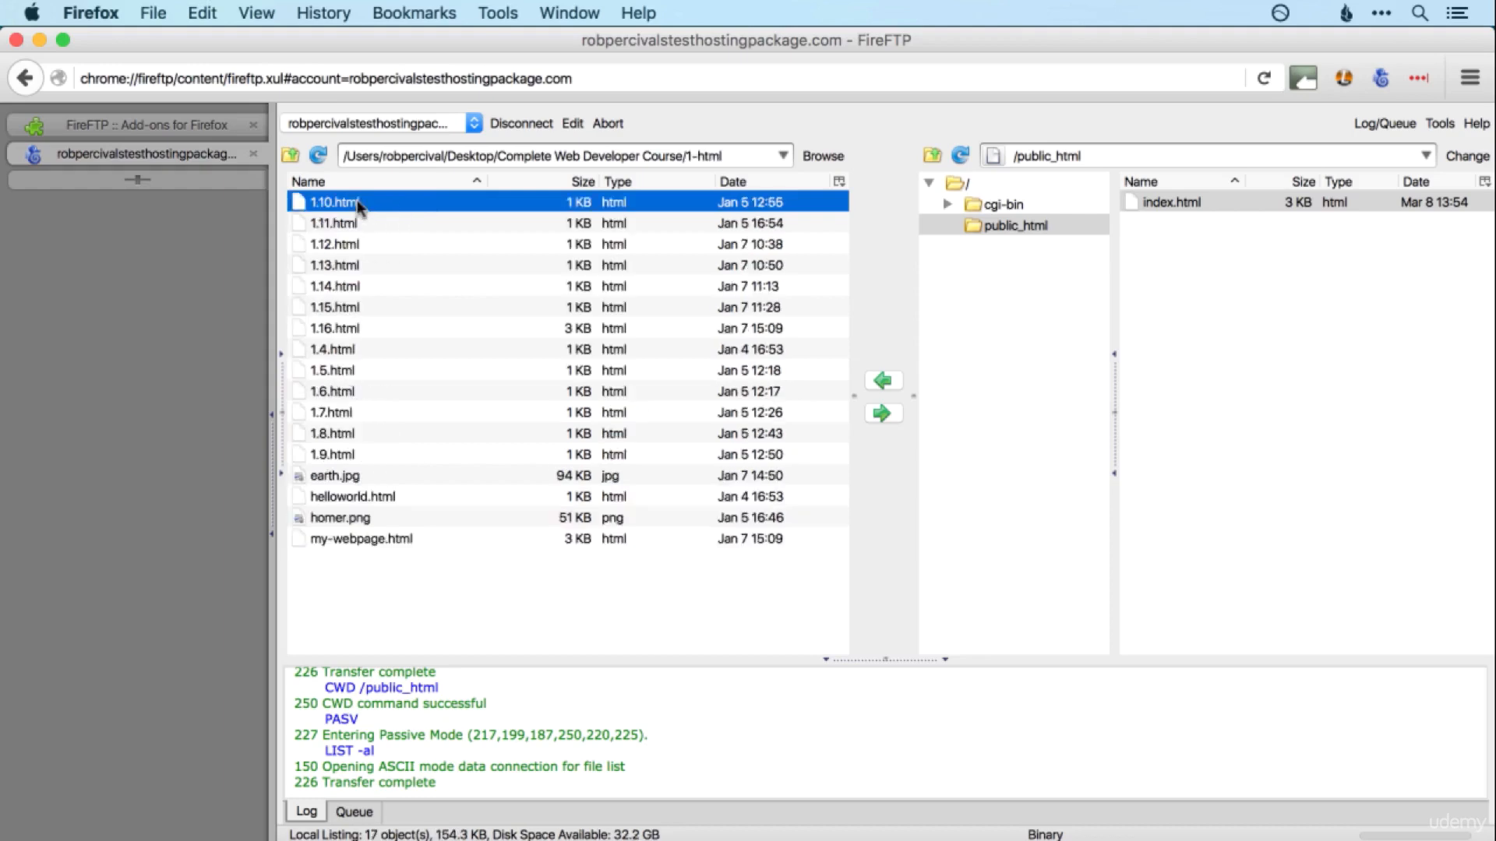
pyautogui.click(367, 475)
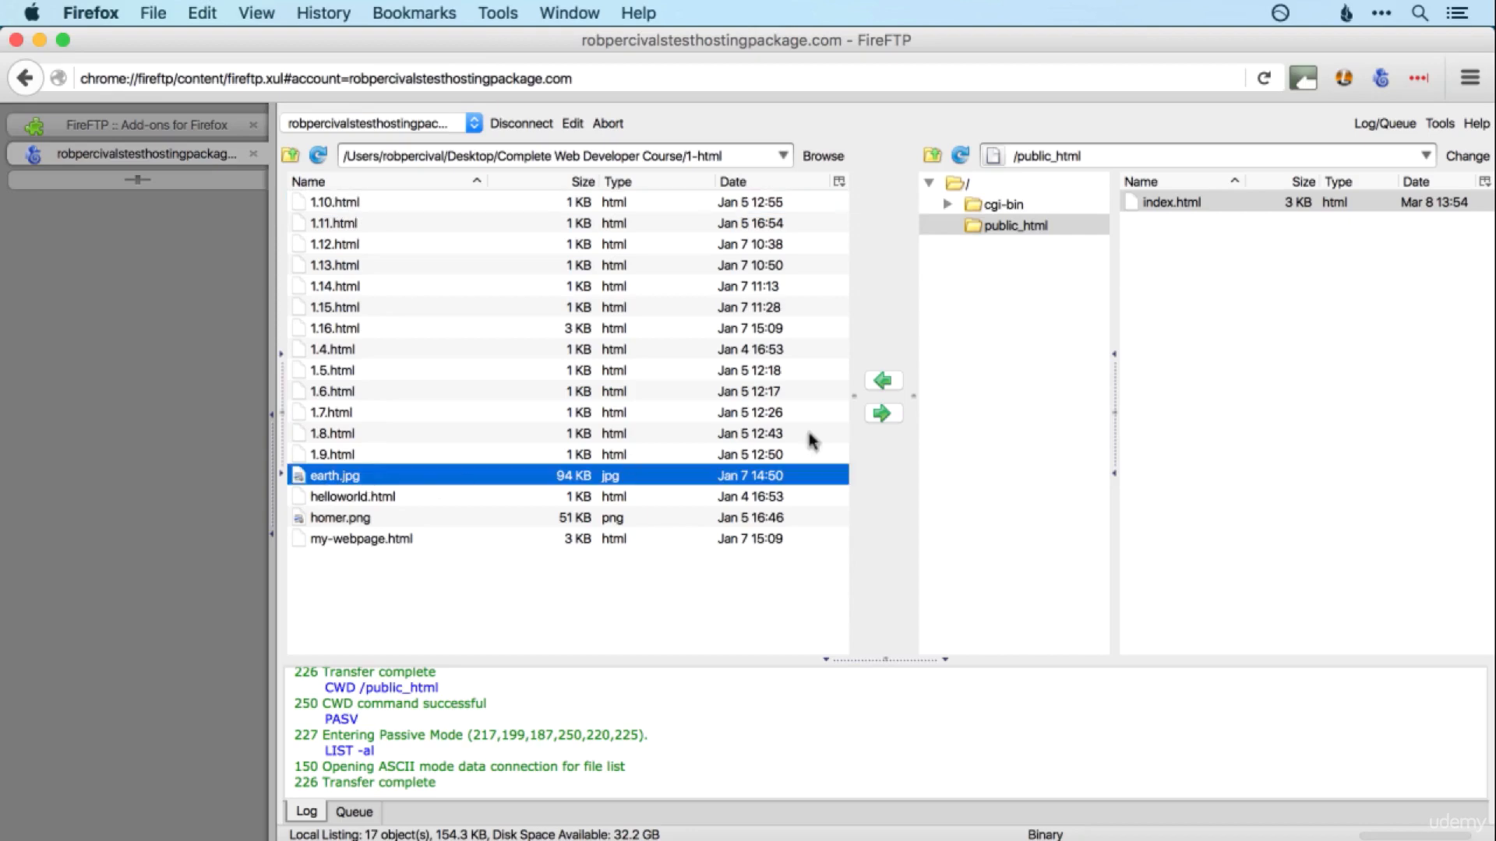
pyautogui.click(883, 414)
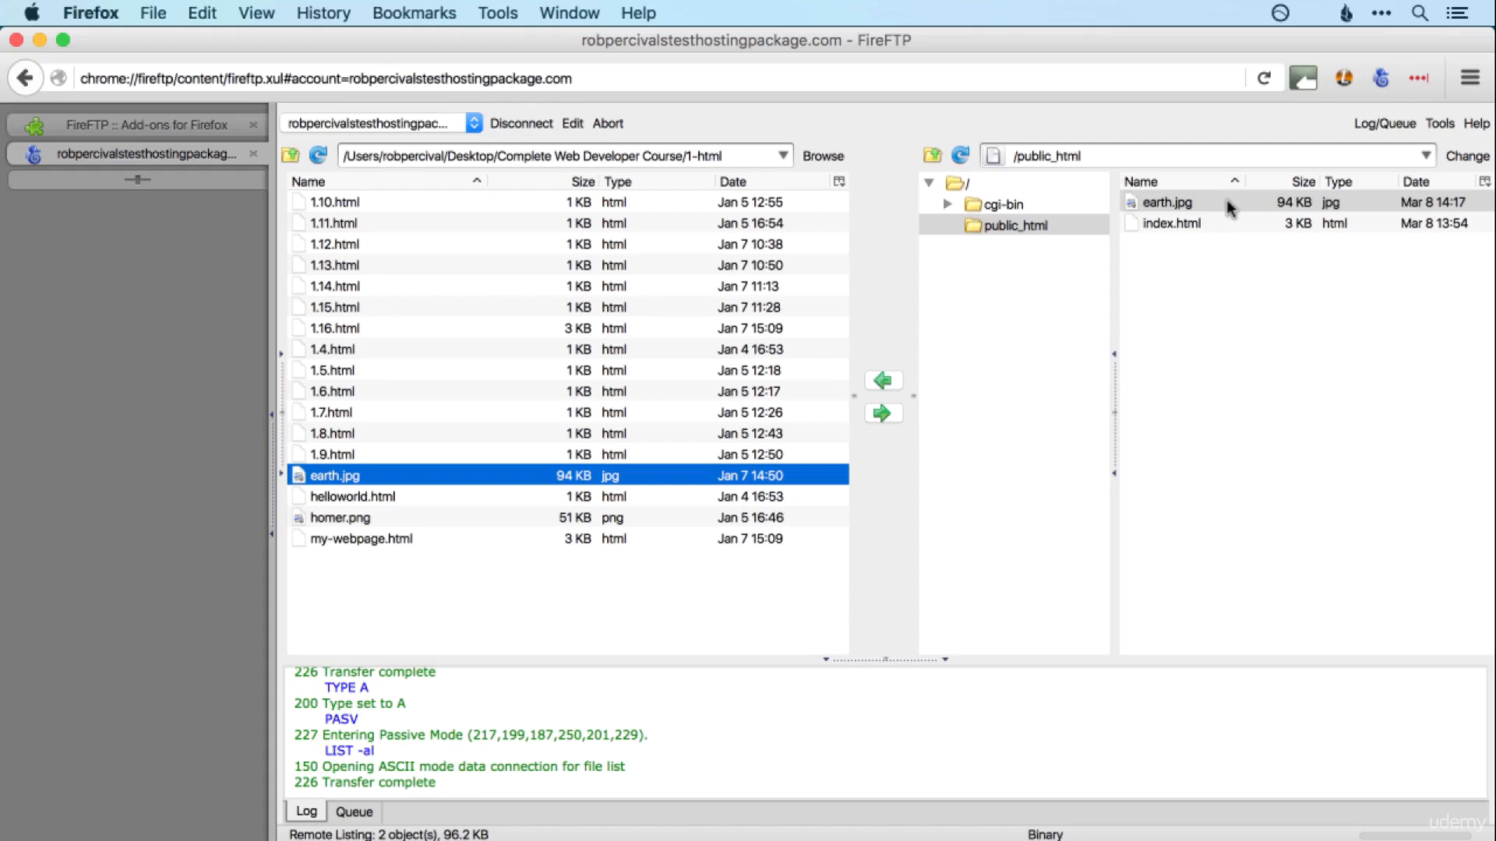
# Reload the live Hello World! page in Chrome to check the earth image.
pyautogui.press('super+Tab')
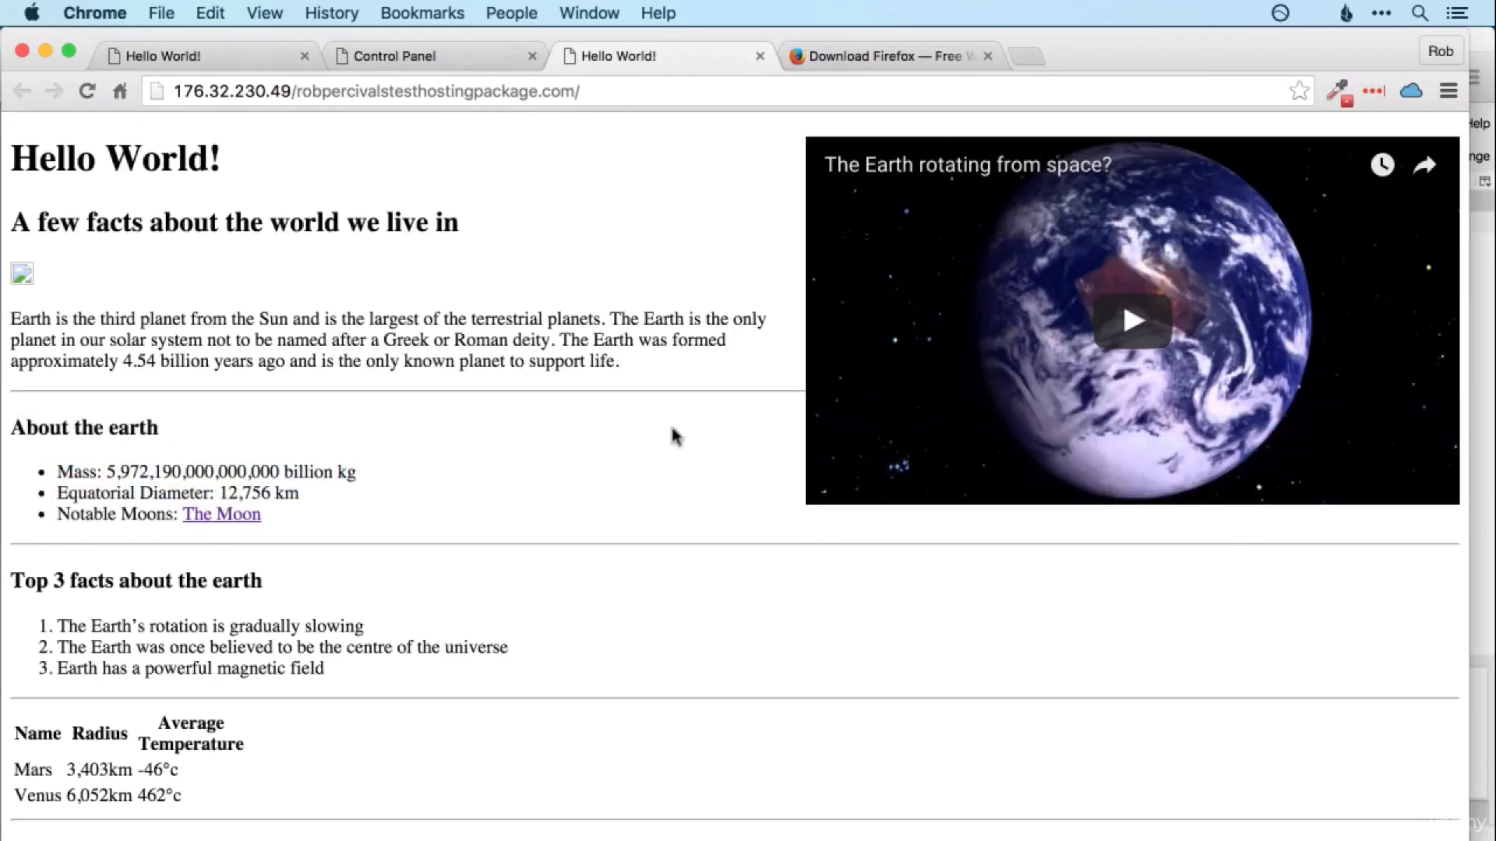
pyautogui.press('super+r')
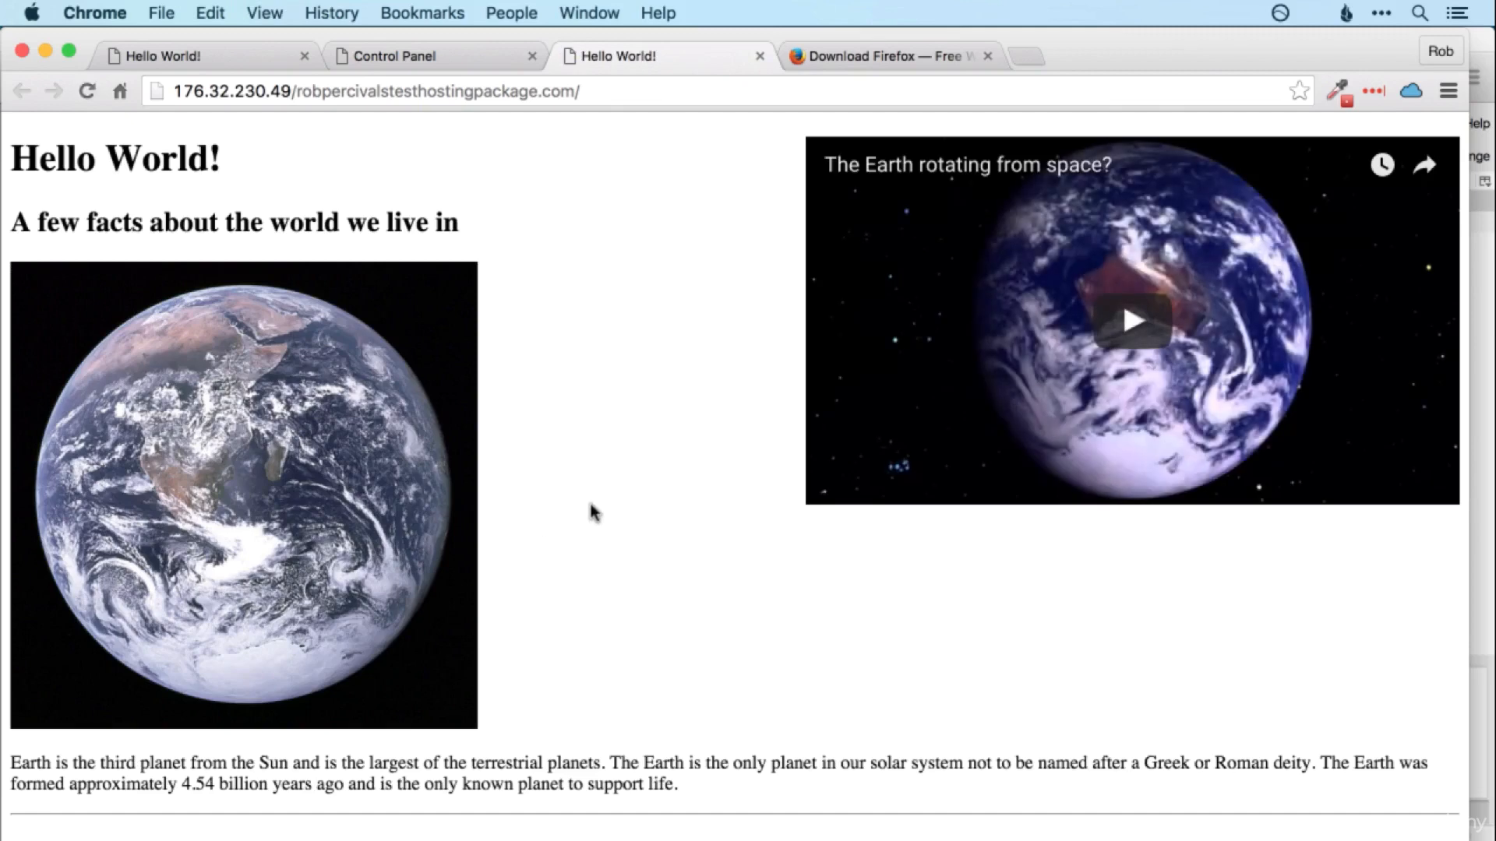
# Return to FireFTP in Firefox and select index.html in the remote public_html folder.
pyautogui.press('super+Tab')
pyautogui.press('super+Tab')
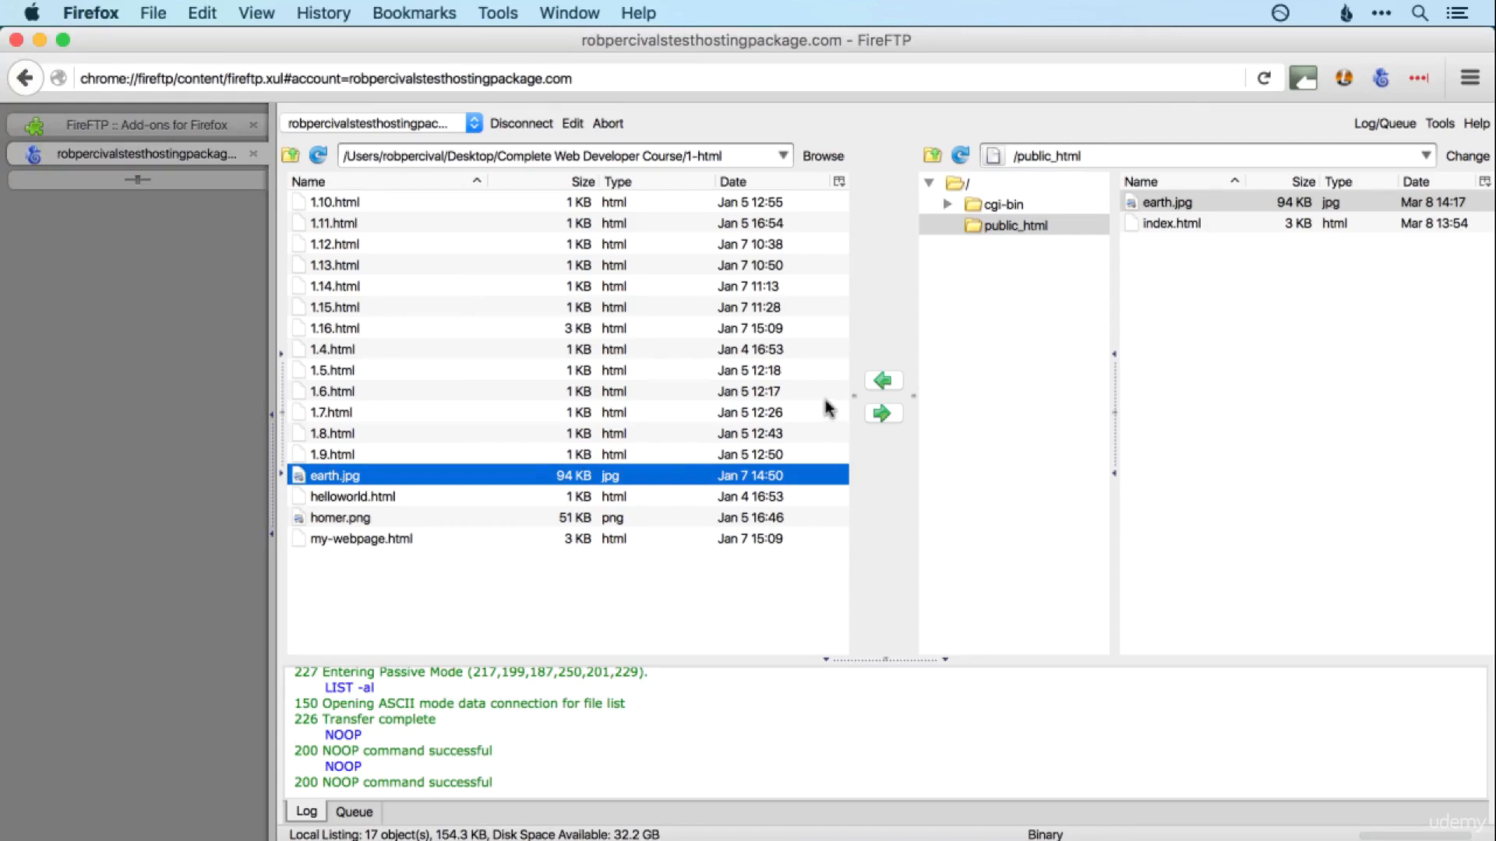
pyautogui.press('alt+super+2')
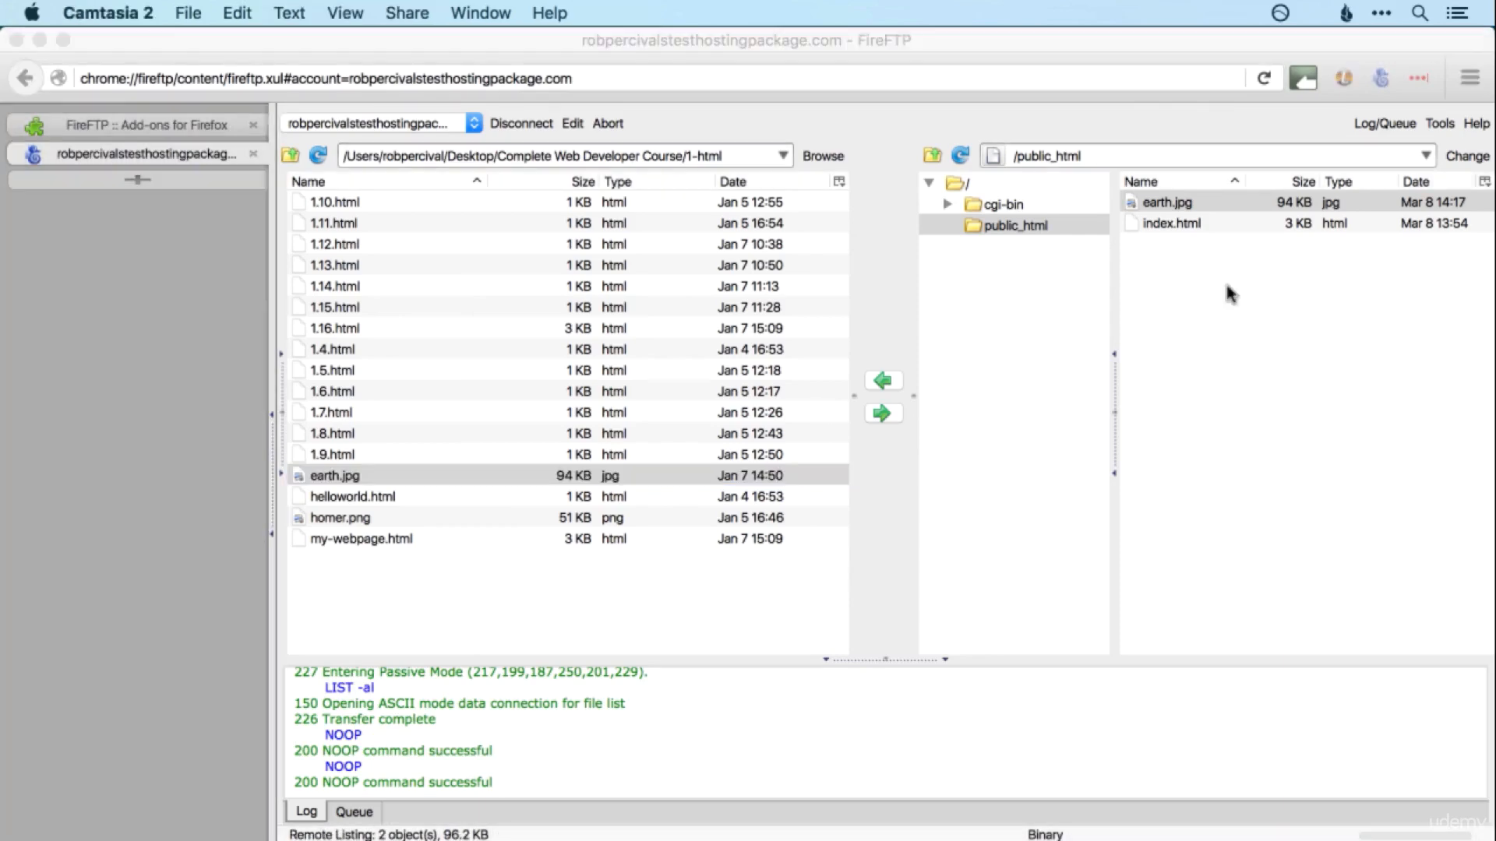
pyautogui.click(1194, 223)
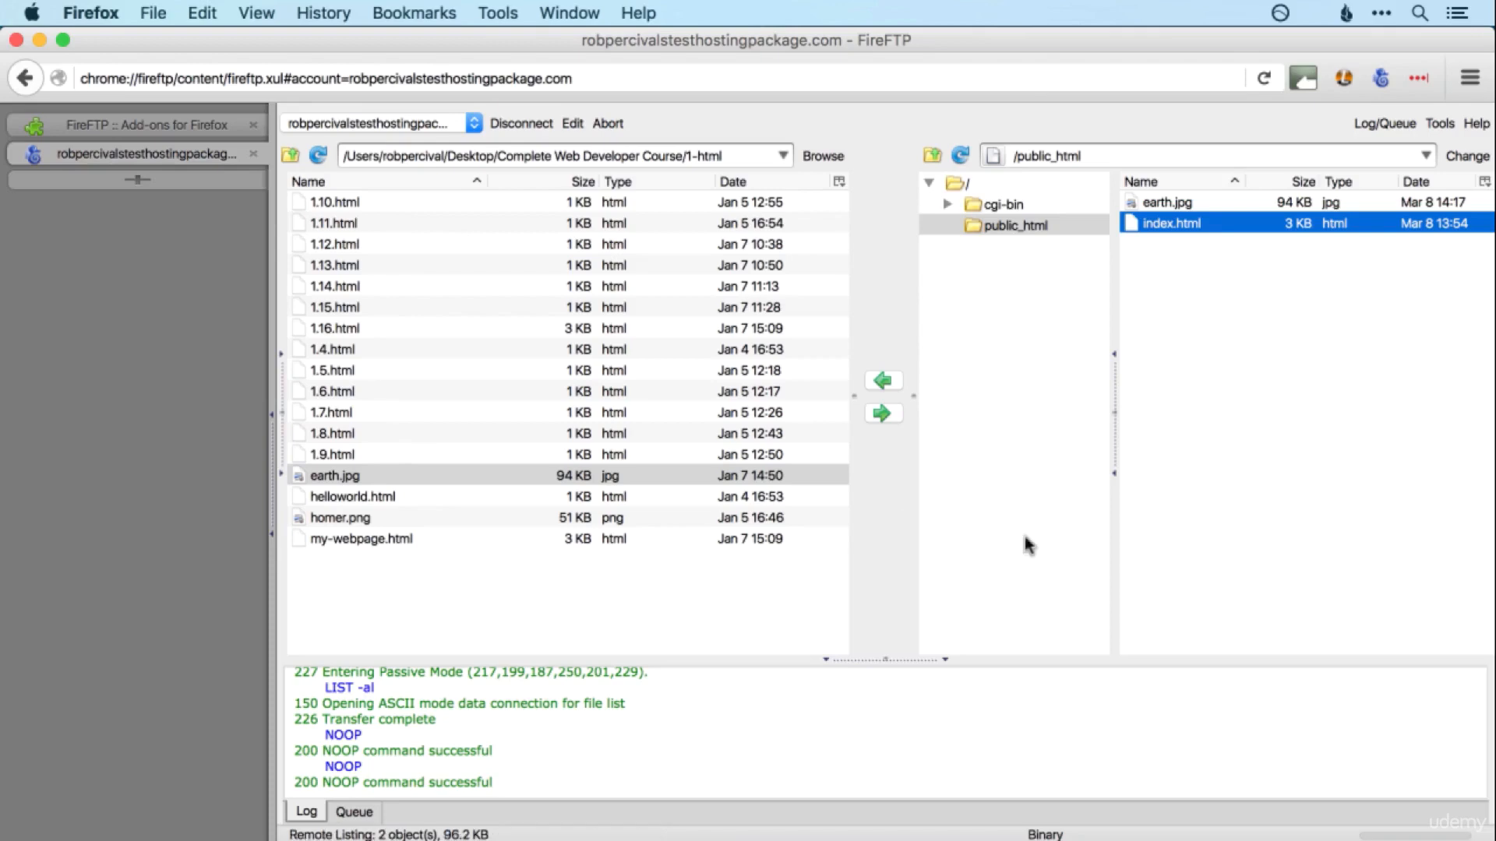
# Switch to Finder and open the 1-html folder inside Complete Web Developer Course on the Desktop.
pyautogui.press('super+Tab')
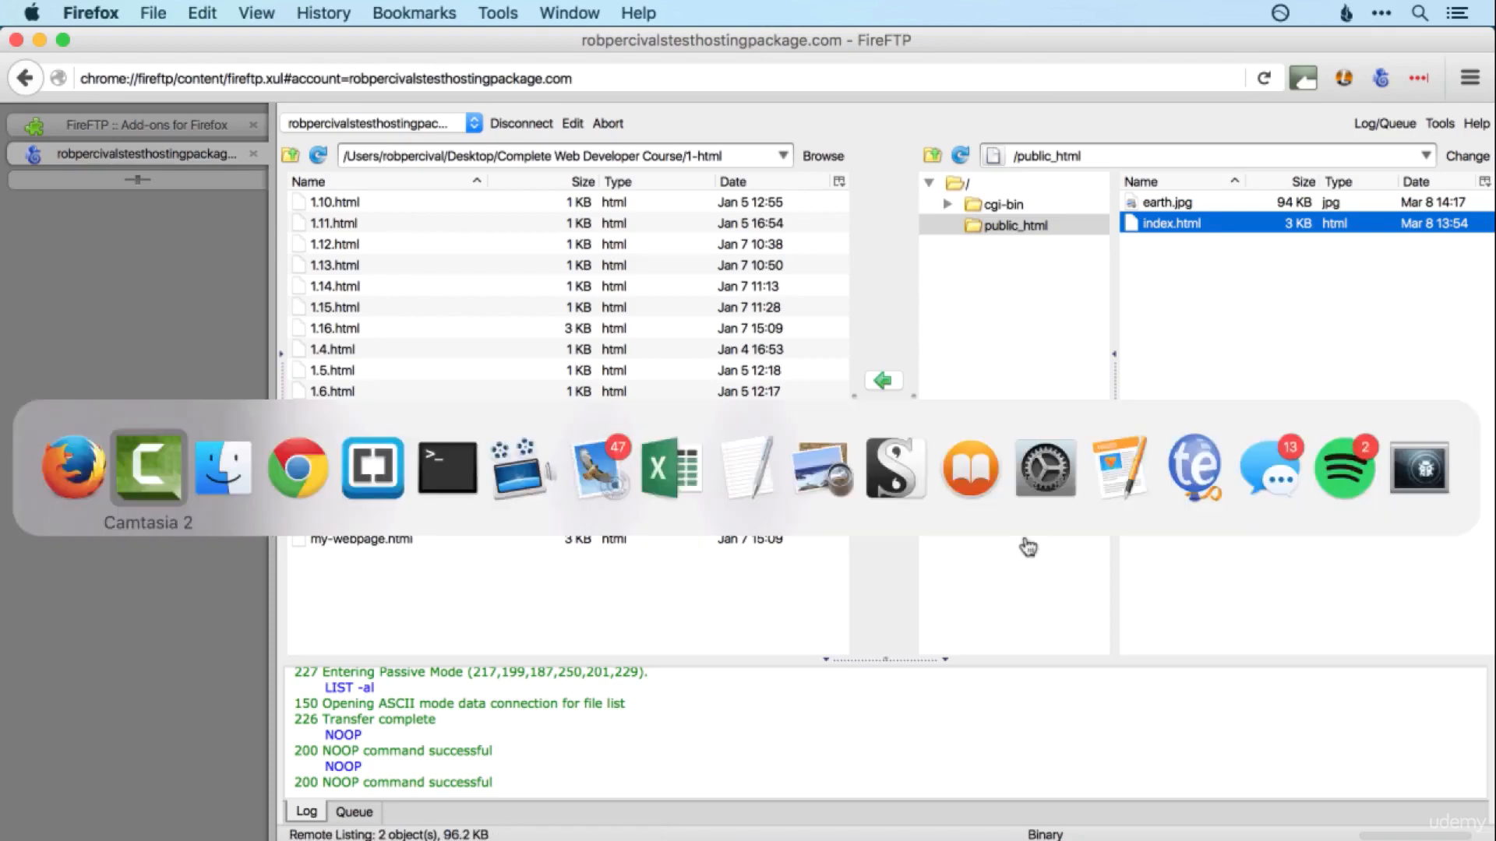
pyautogui.press('super+Tab')
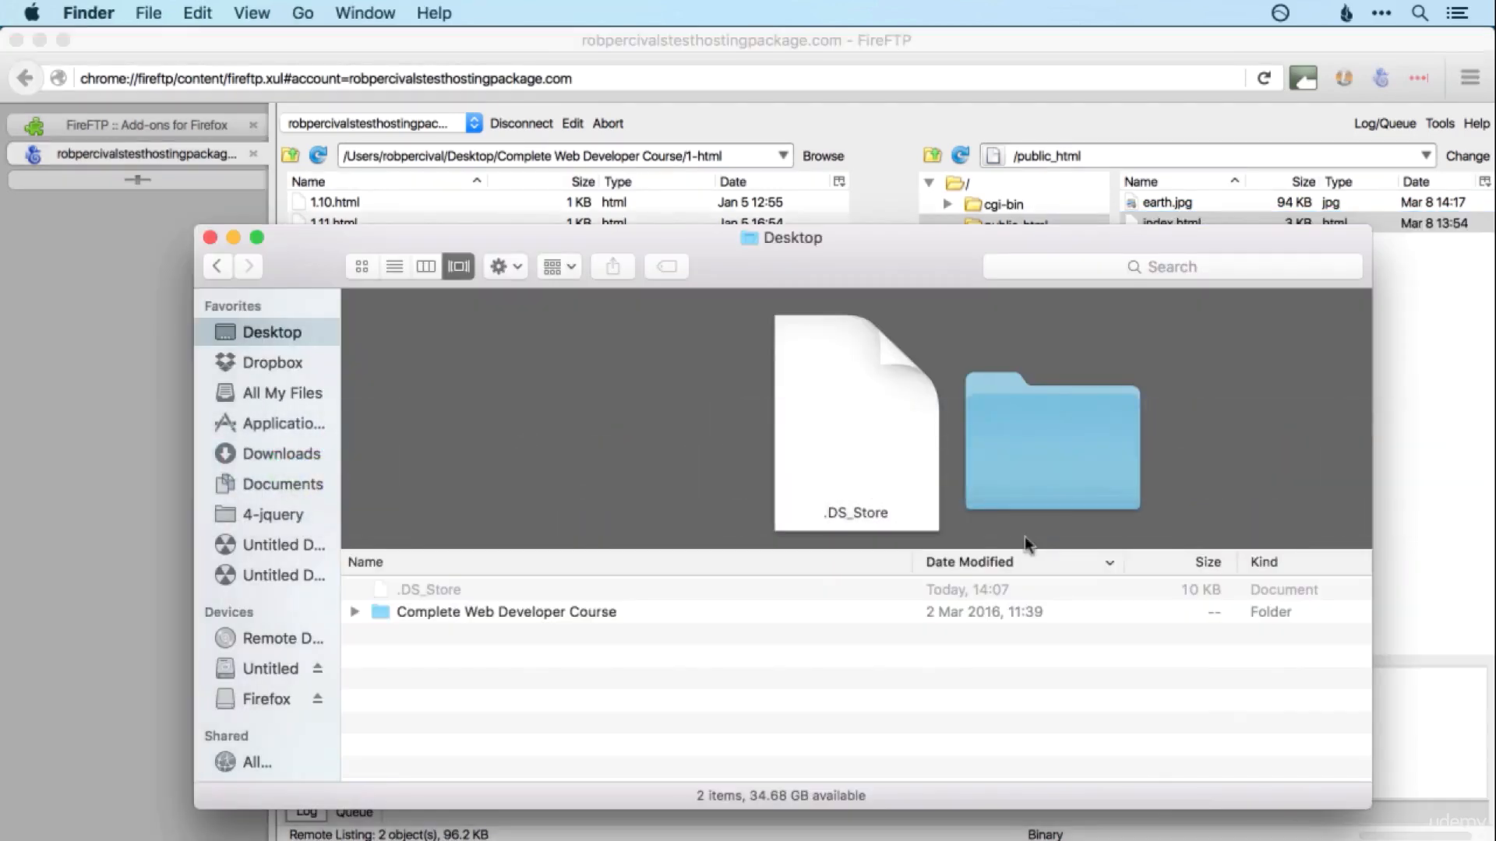
pyautogui.click(561, 611)
pyautogui.doubleClick(561, 611)
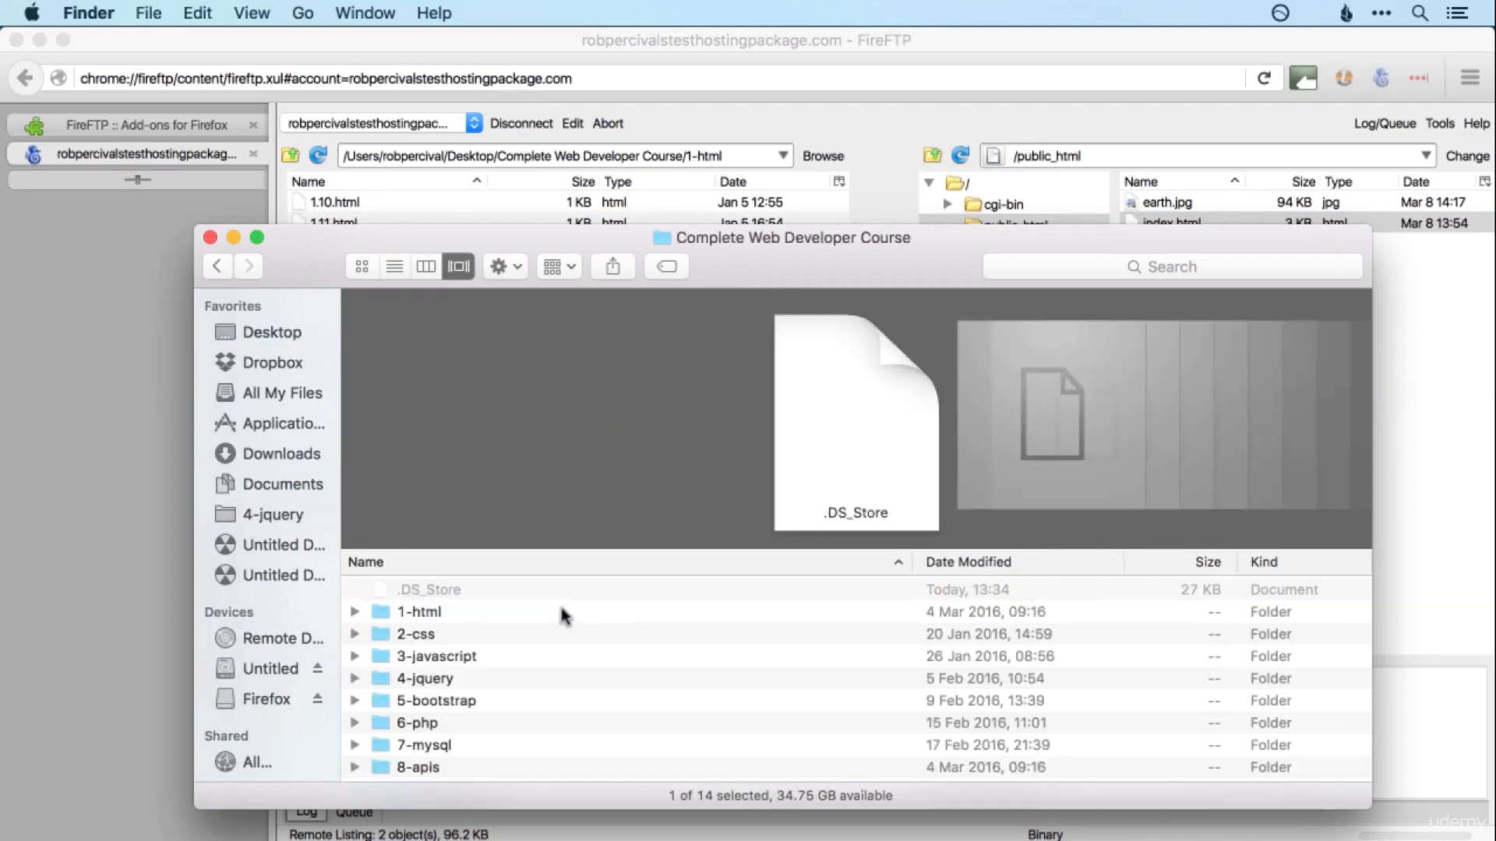
pyautogui.scroll(-10, 684, 340)
pyautogui.doubleClick(684, 340)
pyautogui.scroll(5, 578, 645)
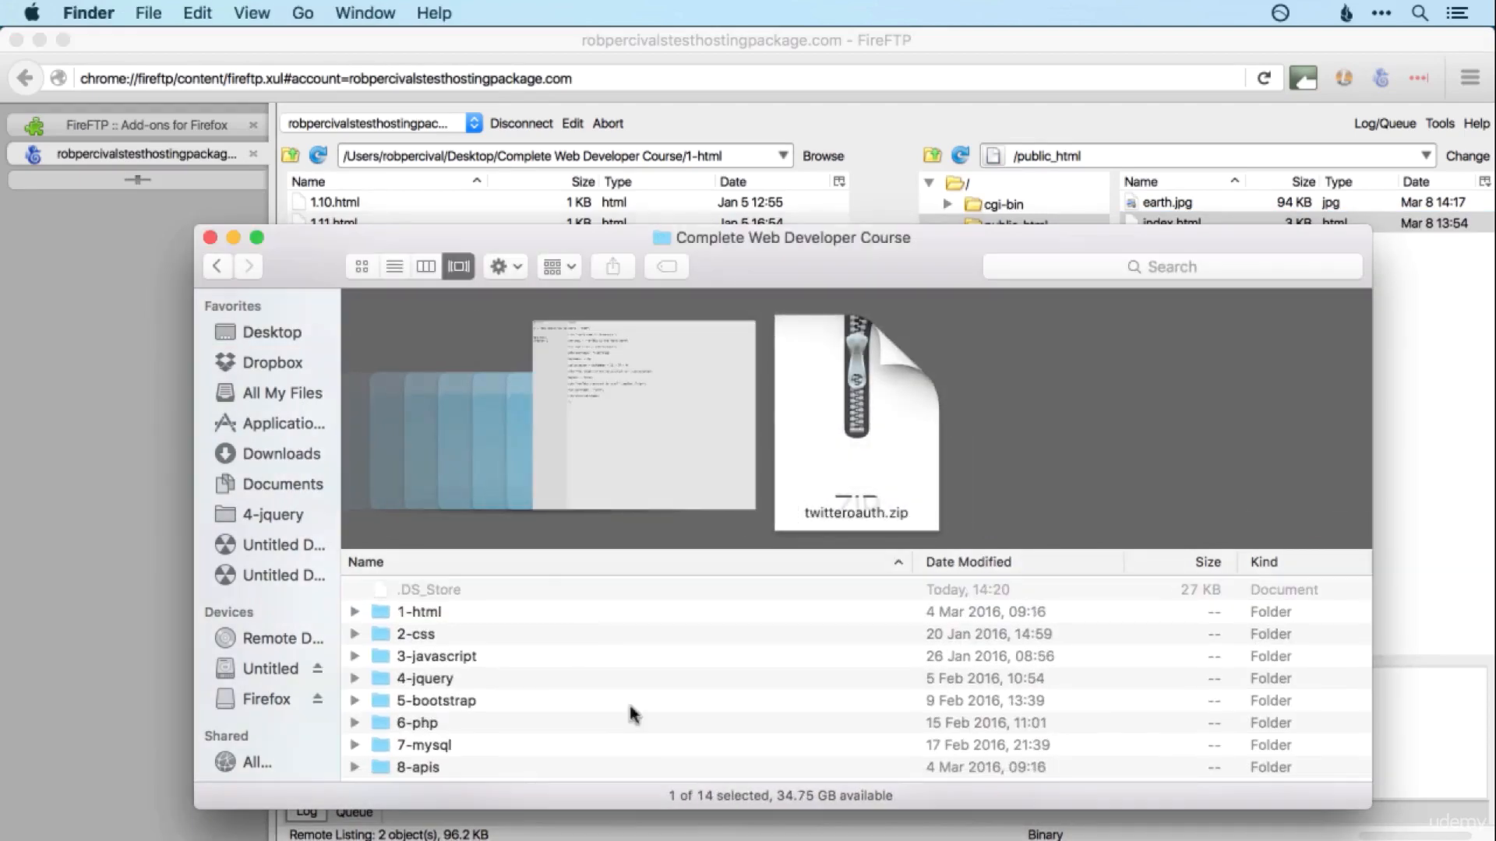
pyautogui.click(449, 606)
pyautogui.doubleClick(450, 613)
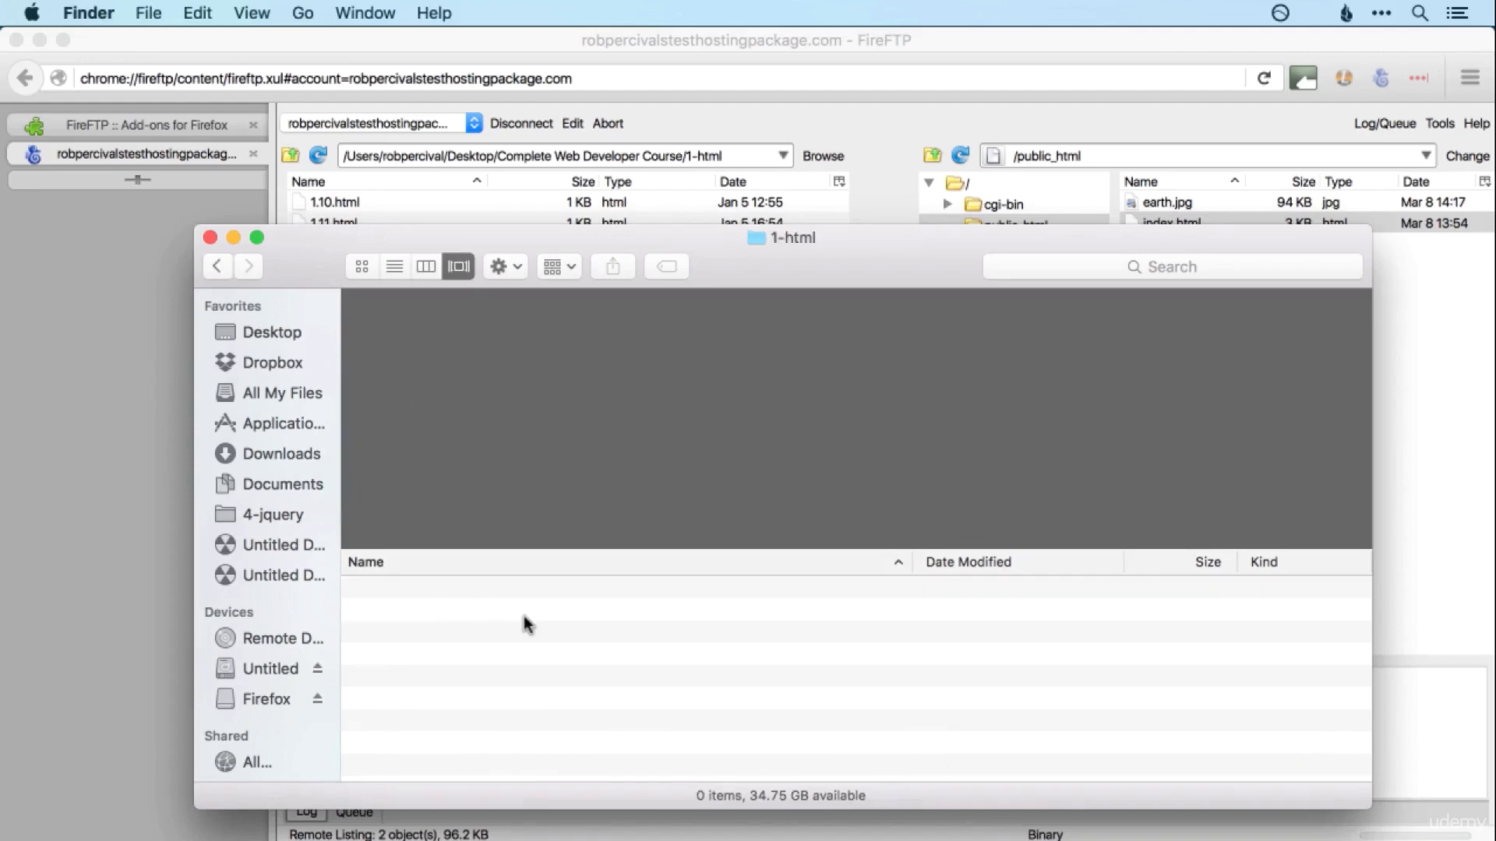
pyautogui.scroll(-3, 524, 615)
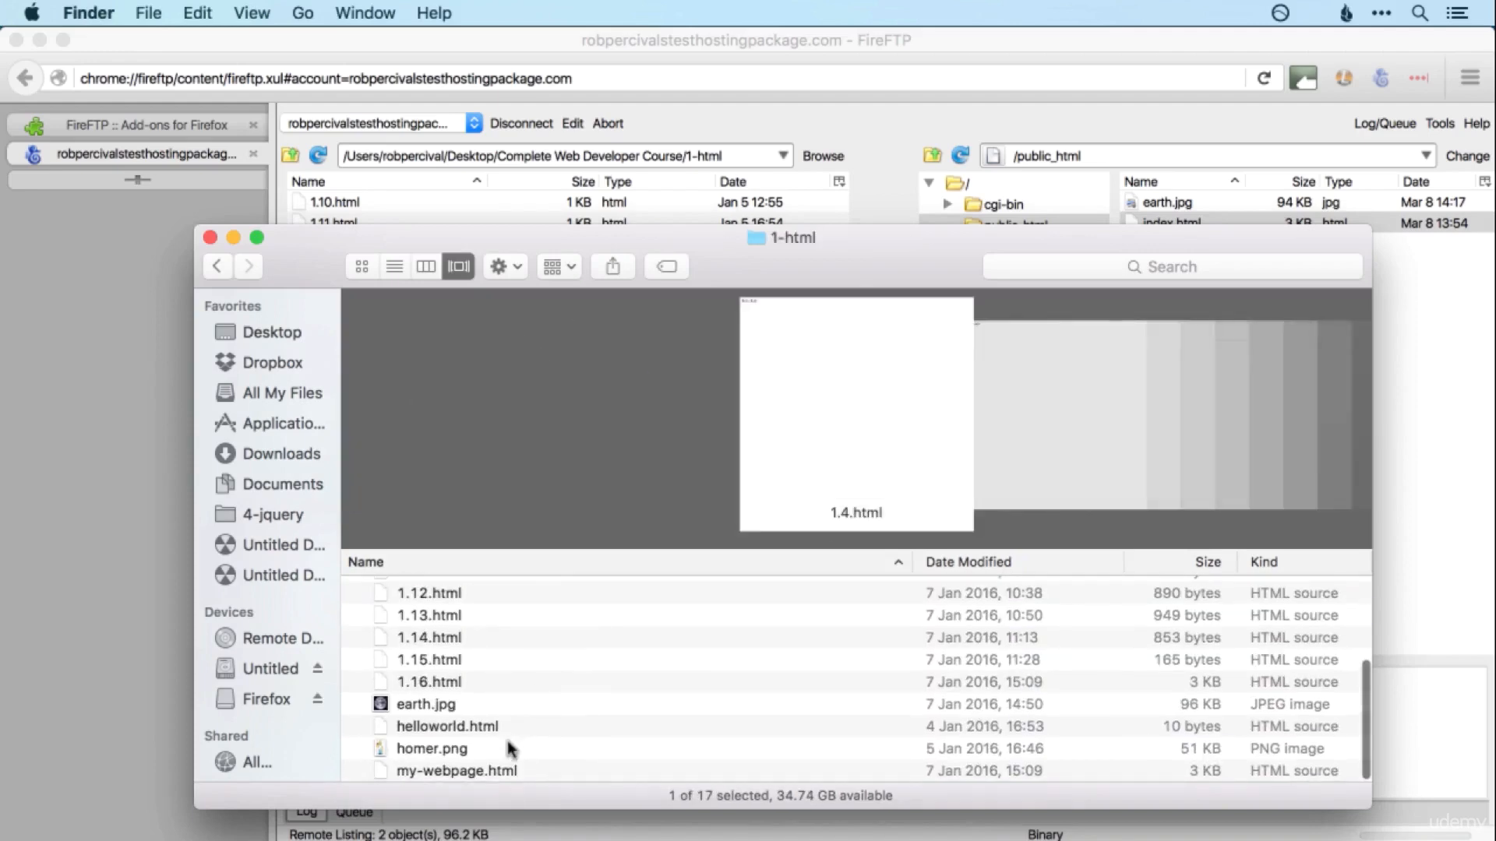
# Open the file information for my-webpage.html in the 1-html folder and expand its Open with section.
pyautogui.click(505, 771)
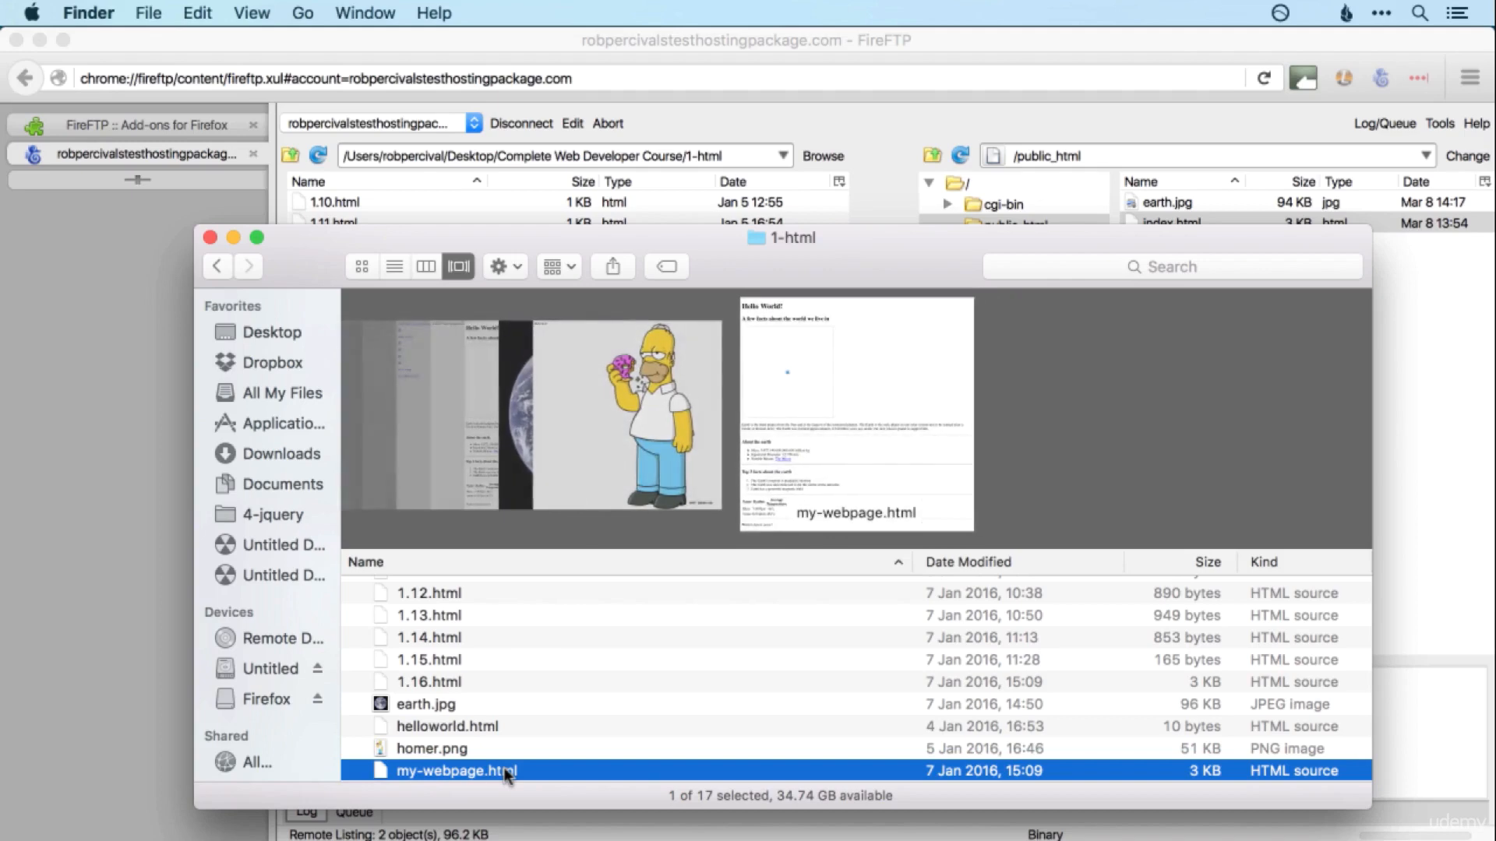
pyautogui.rightClick(505, 771)
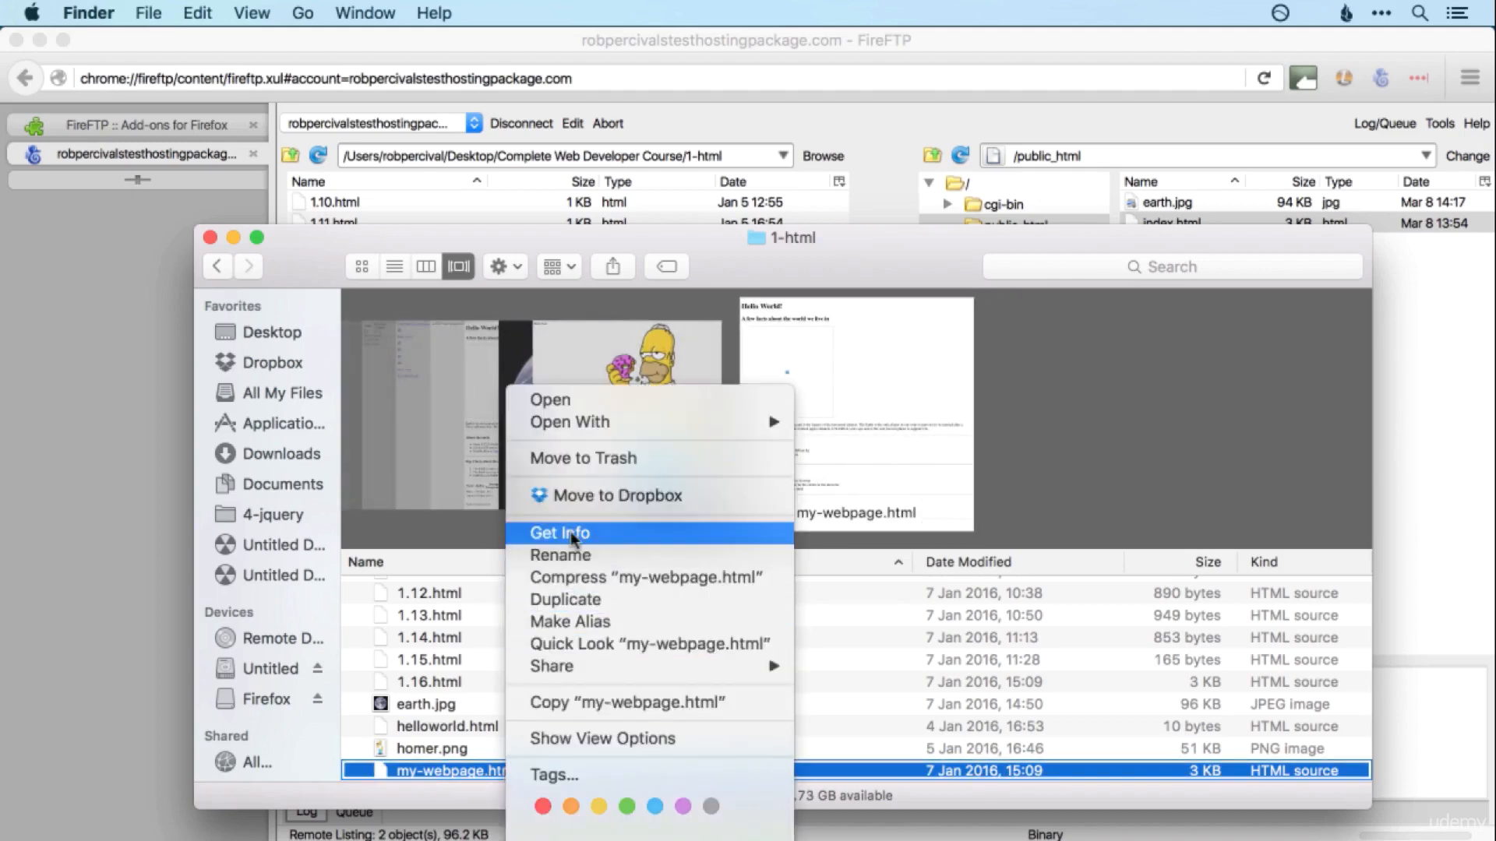
pyautogui.click(602, 531)
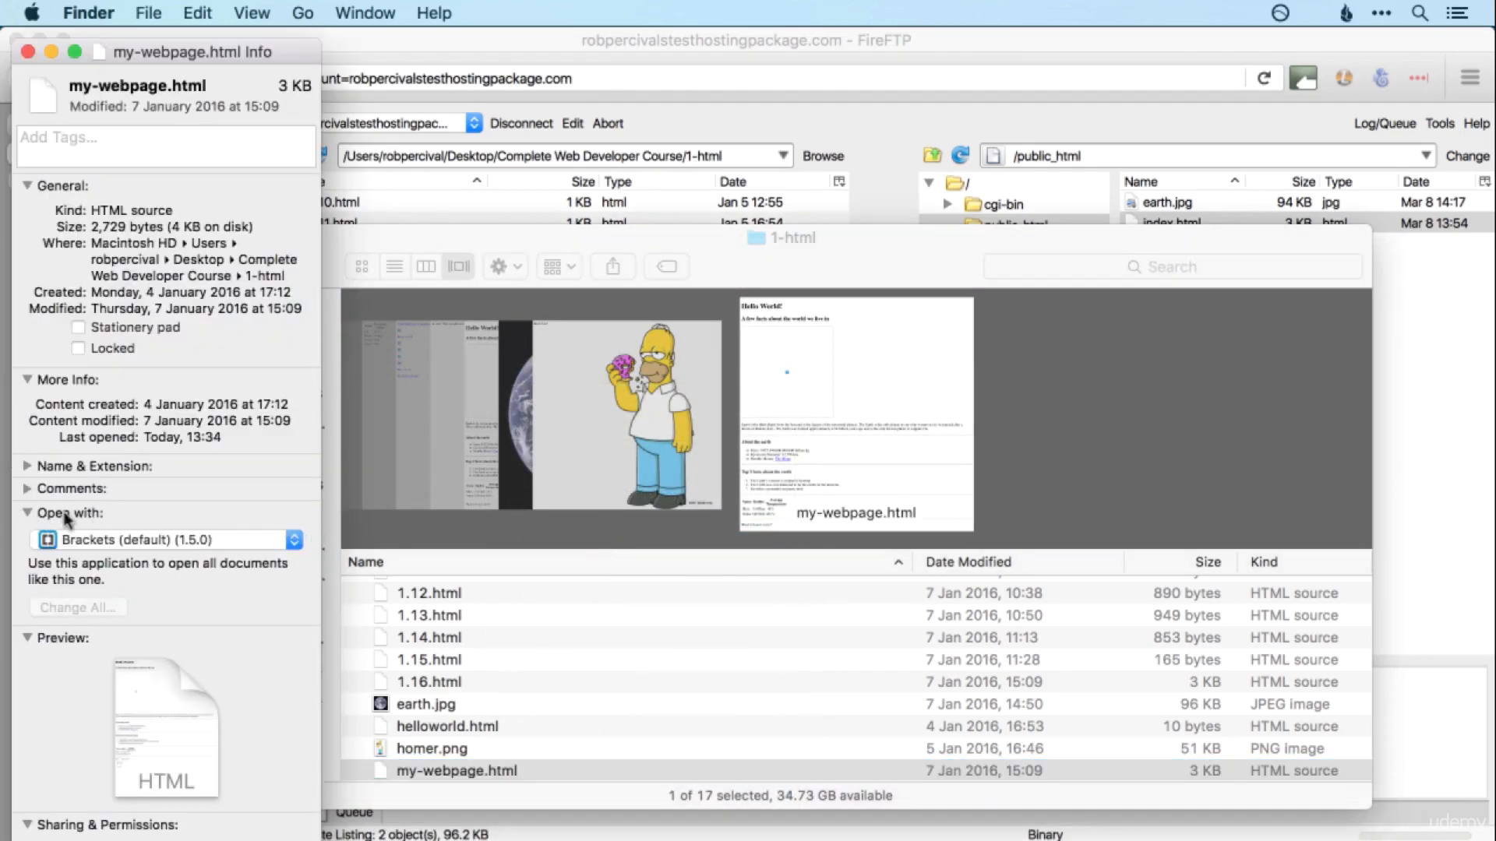
pyautogui.click(26, 514)
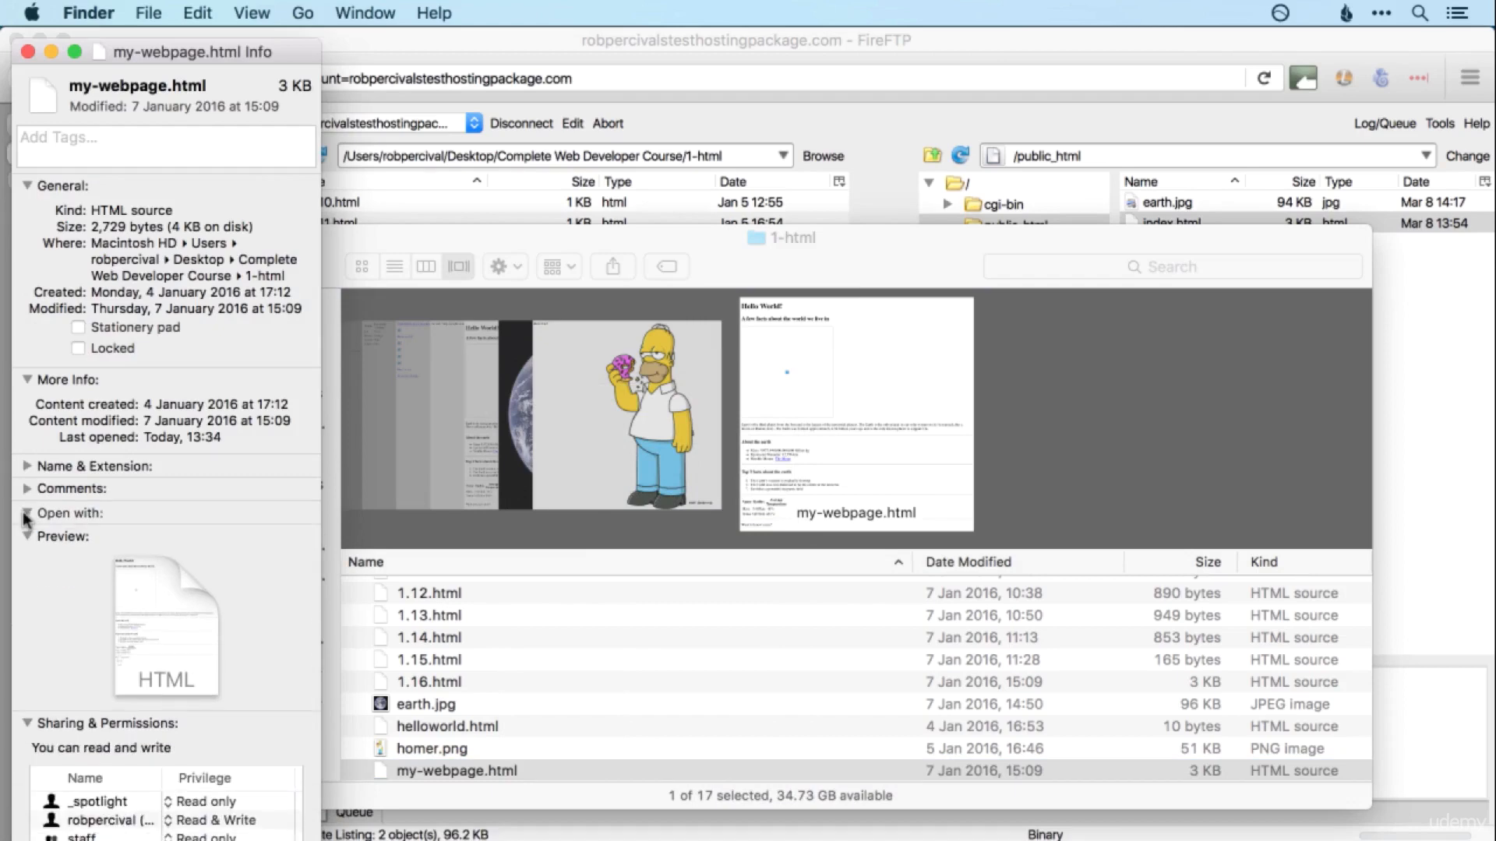
pyautogui.click(26, 514)
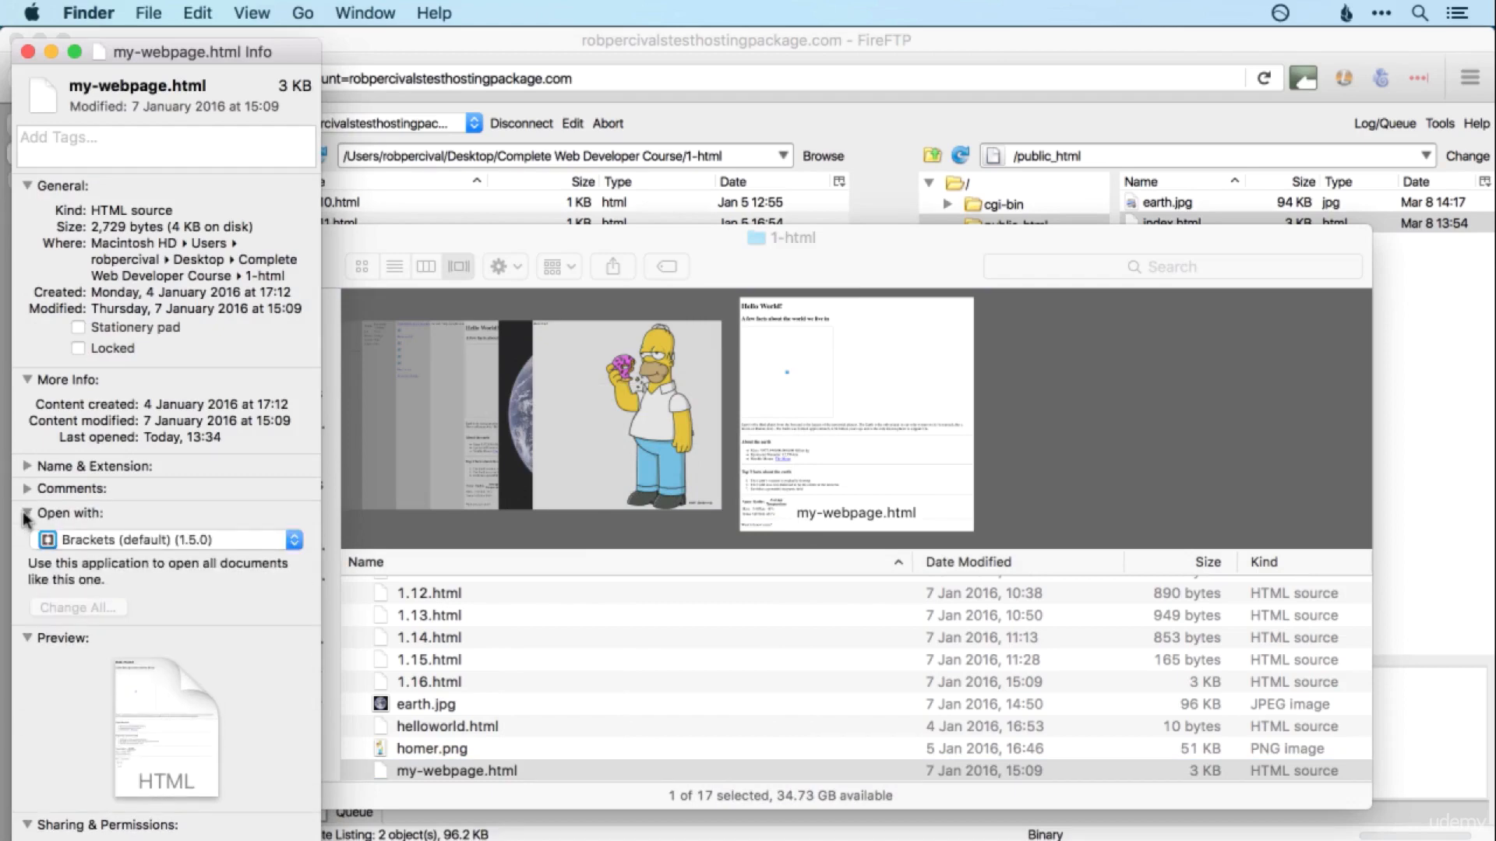
# Set Brackets as the application that opens all .html documents, and close the file information.
pyautogui.click(145, 542)
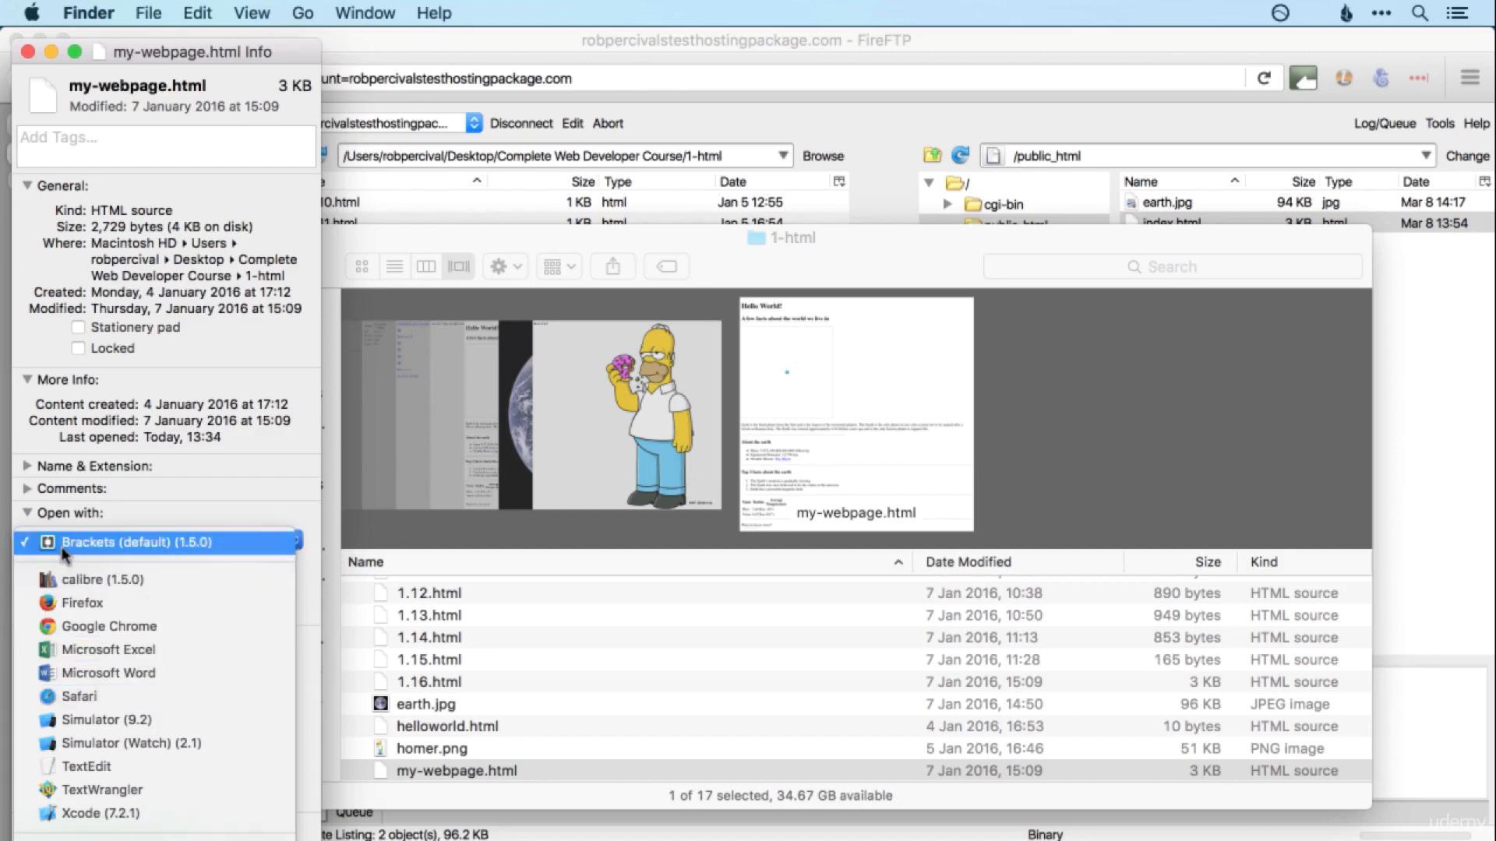
pyautogui.click(117, 545)
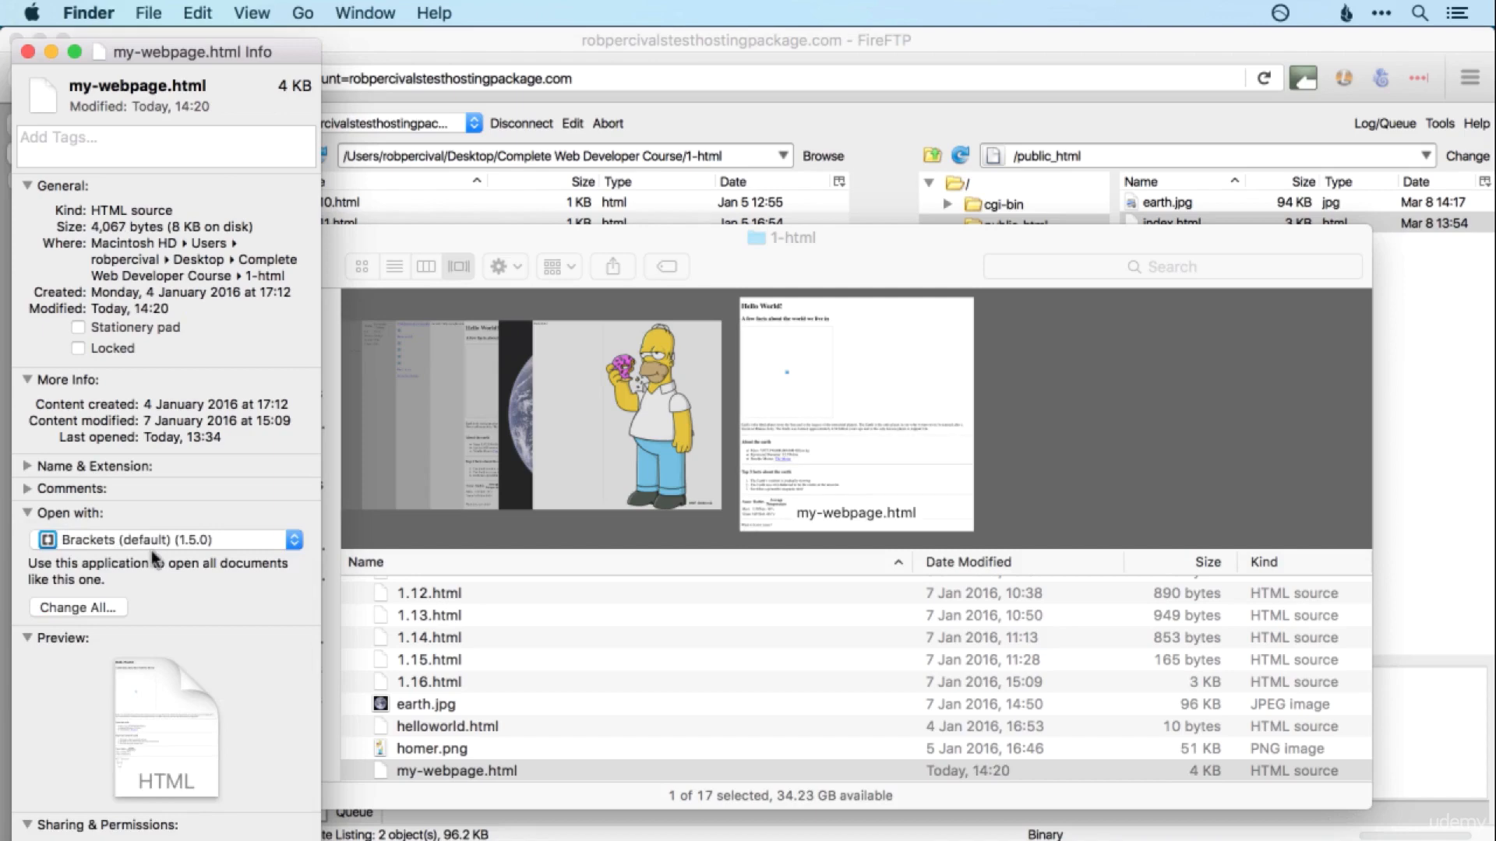
pyautogui.click(109, 608)
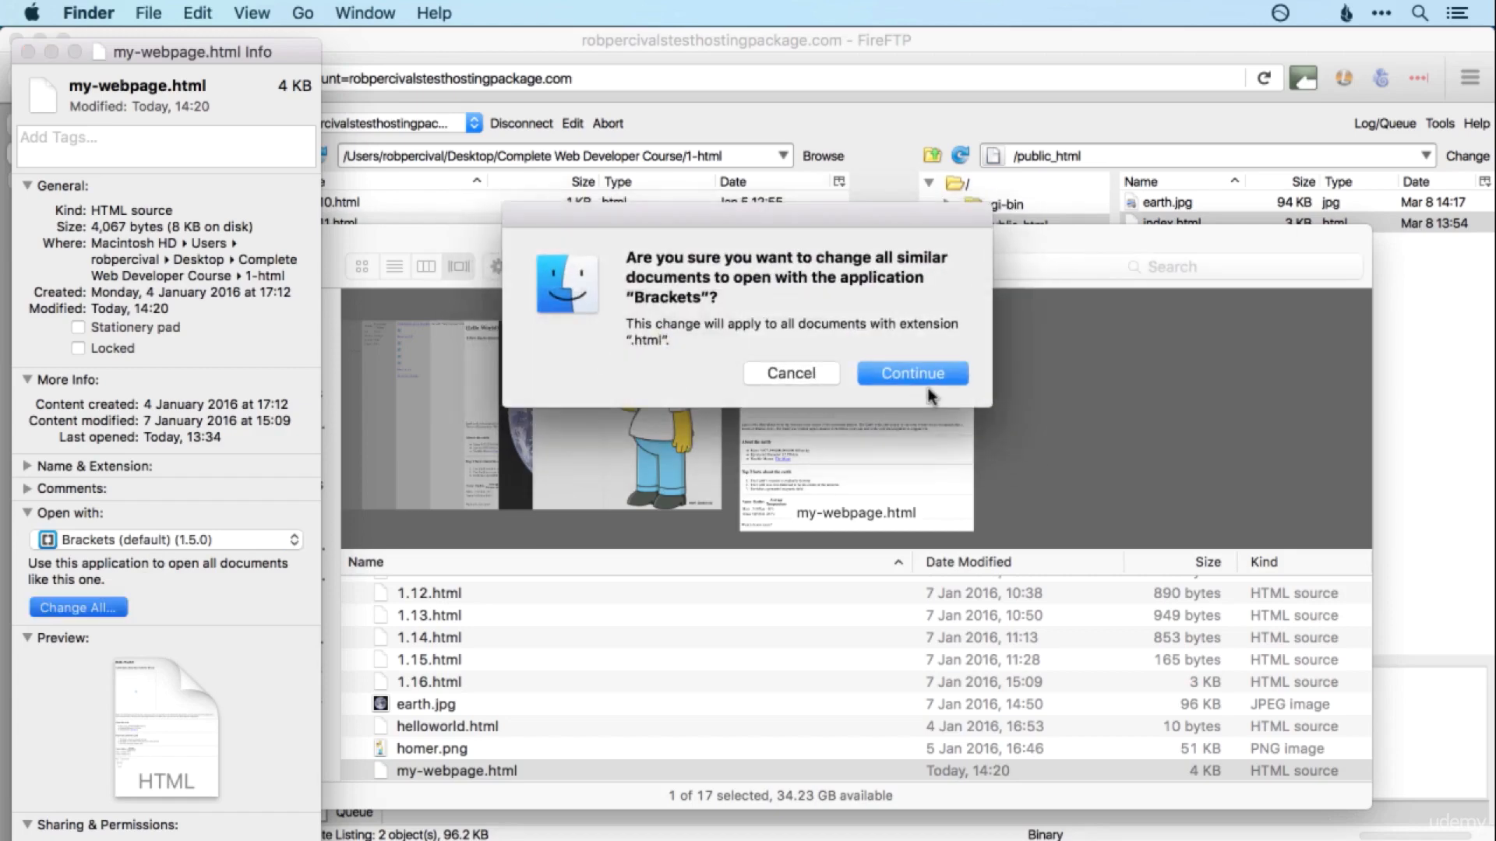
pyautogui.click(924, 372)
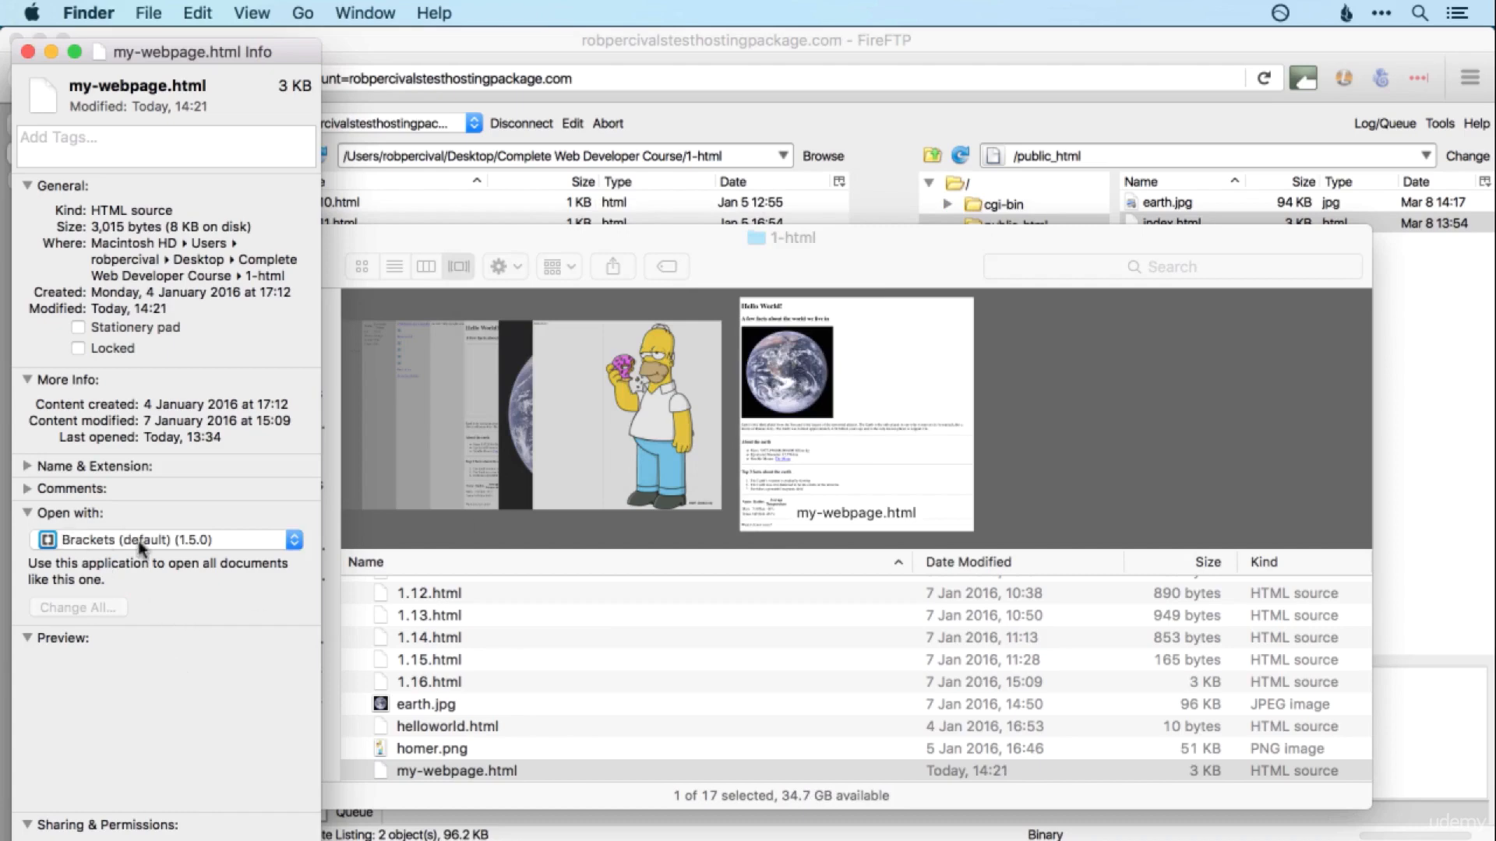
pyautogui.click(28, 52)
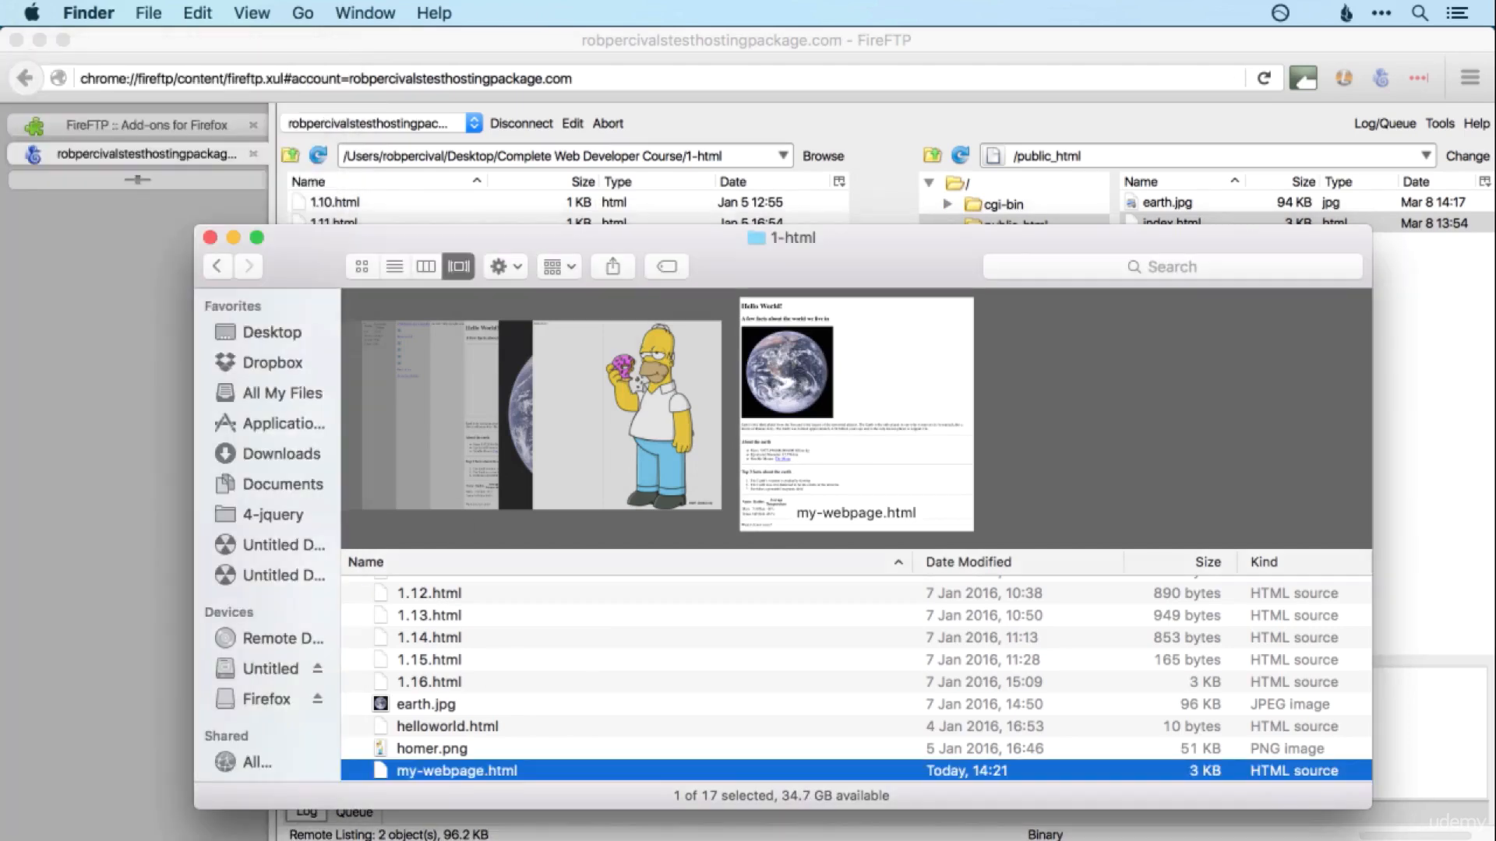
# Switch to FireFTP in Firefox and open index.html from the remote public_html folder in Brackets.
pyautogui.press('super+Tab')
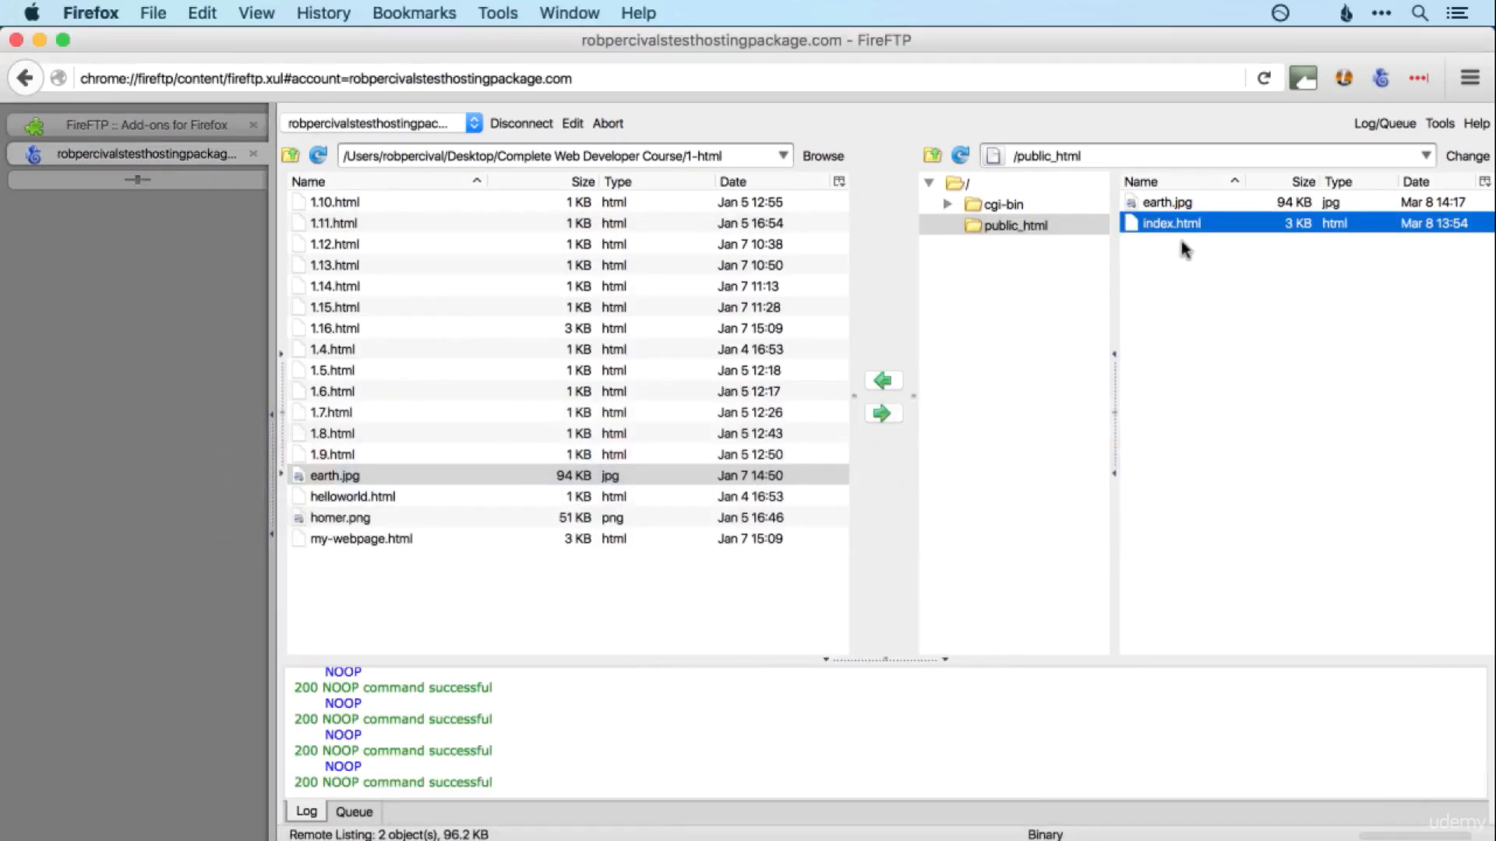
pyautogui.press('super+o')
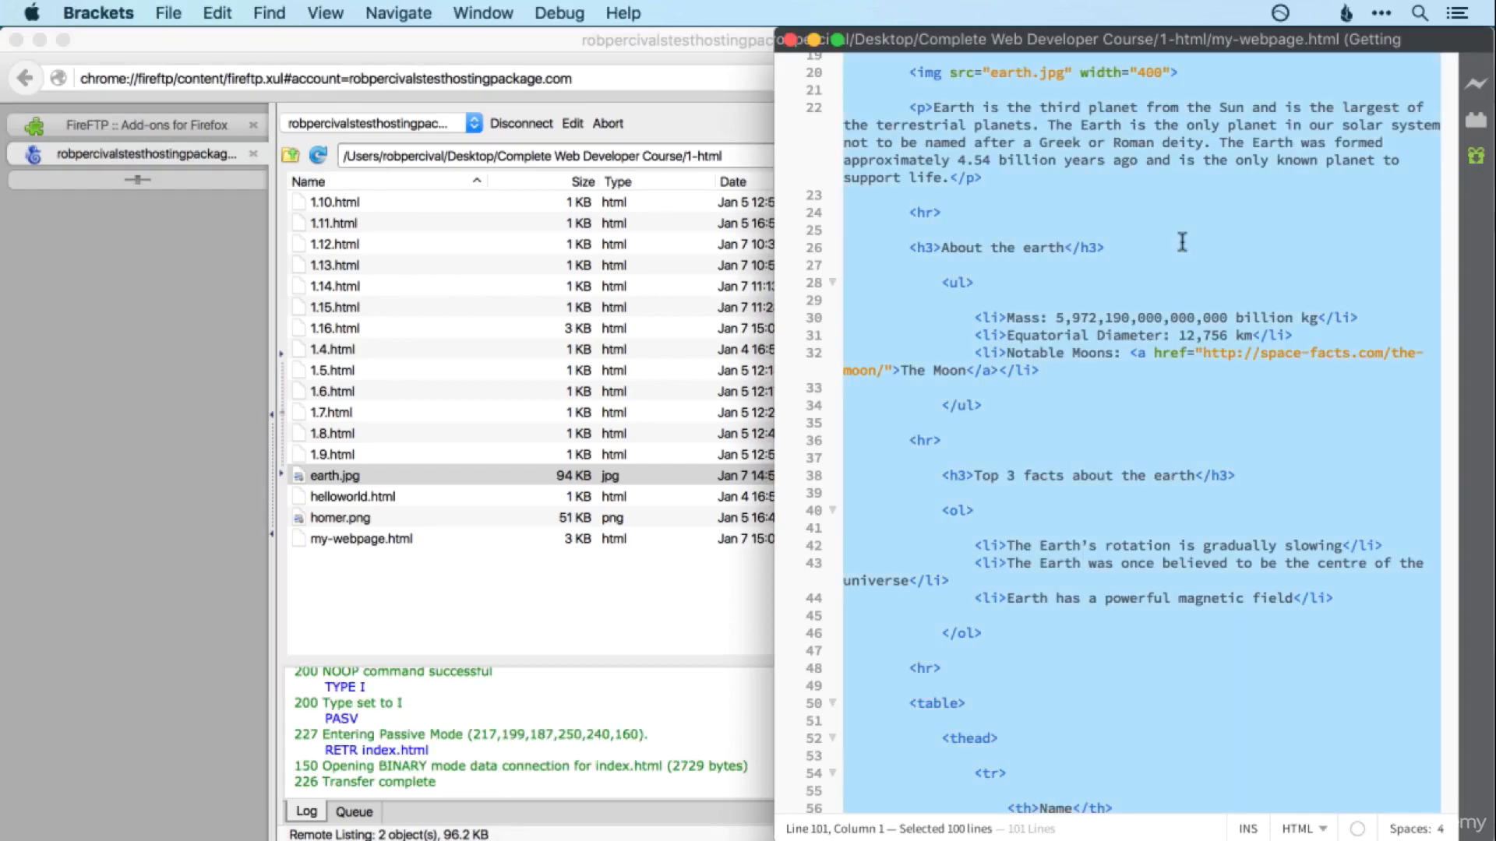
pyautogui.press('super+Tab')
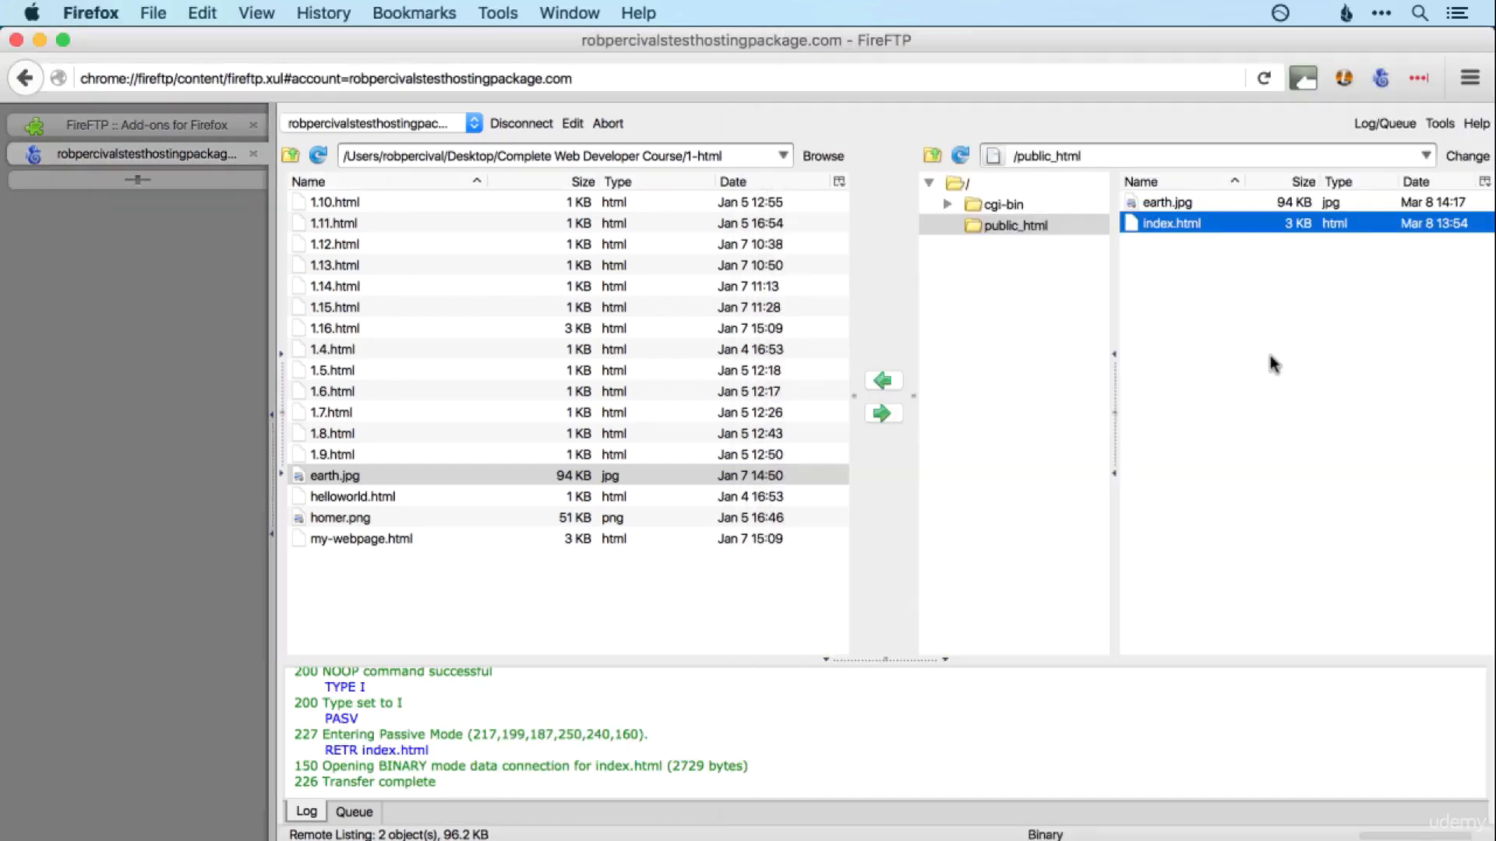
pyautogui.rightClick(1200, 224)
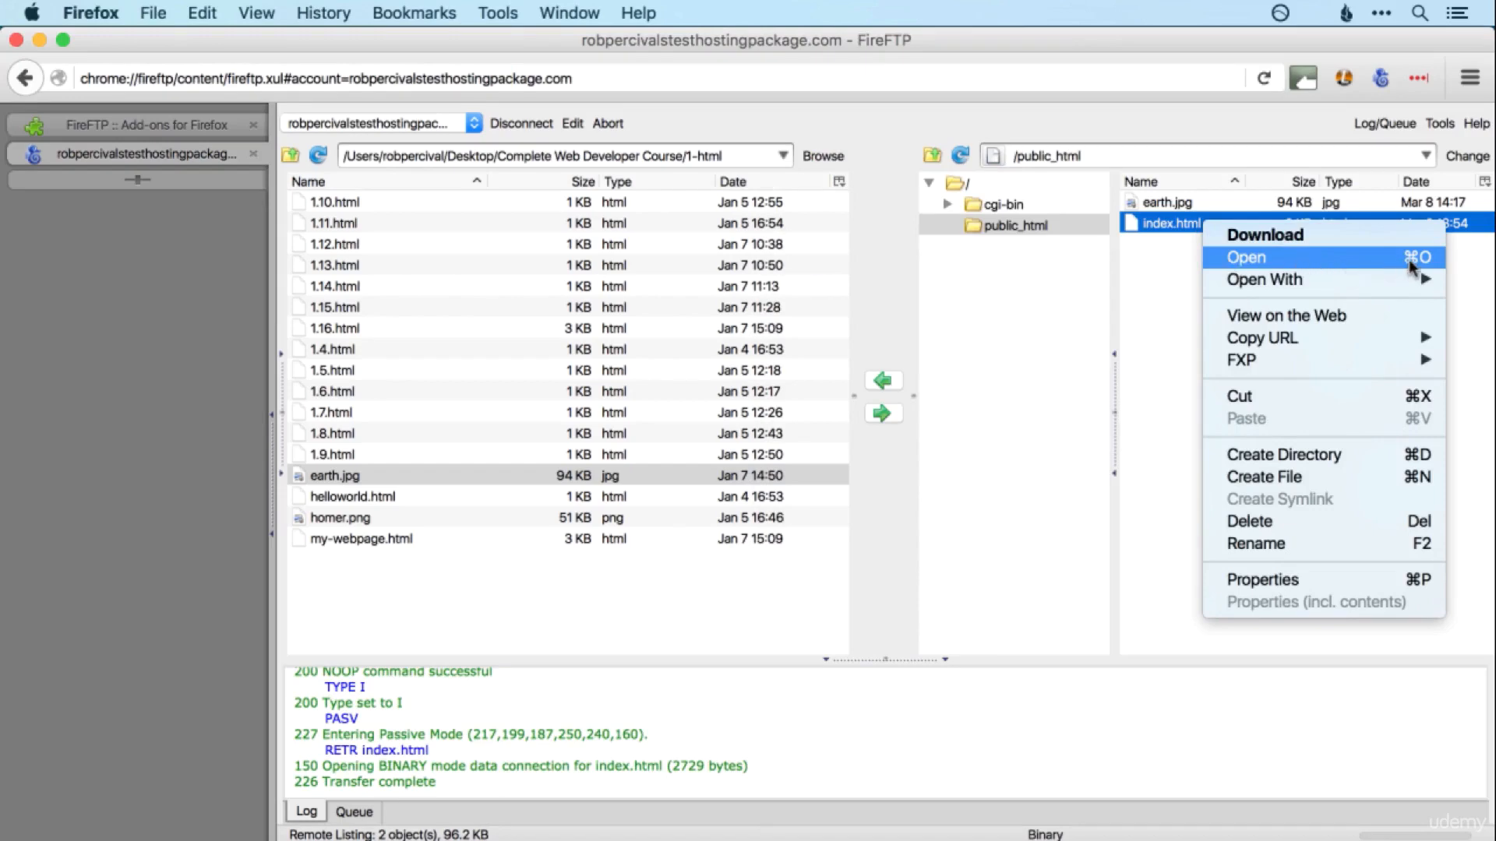
pyautogui.click(1376, 257)
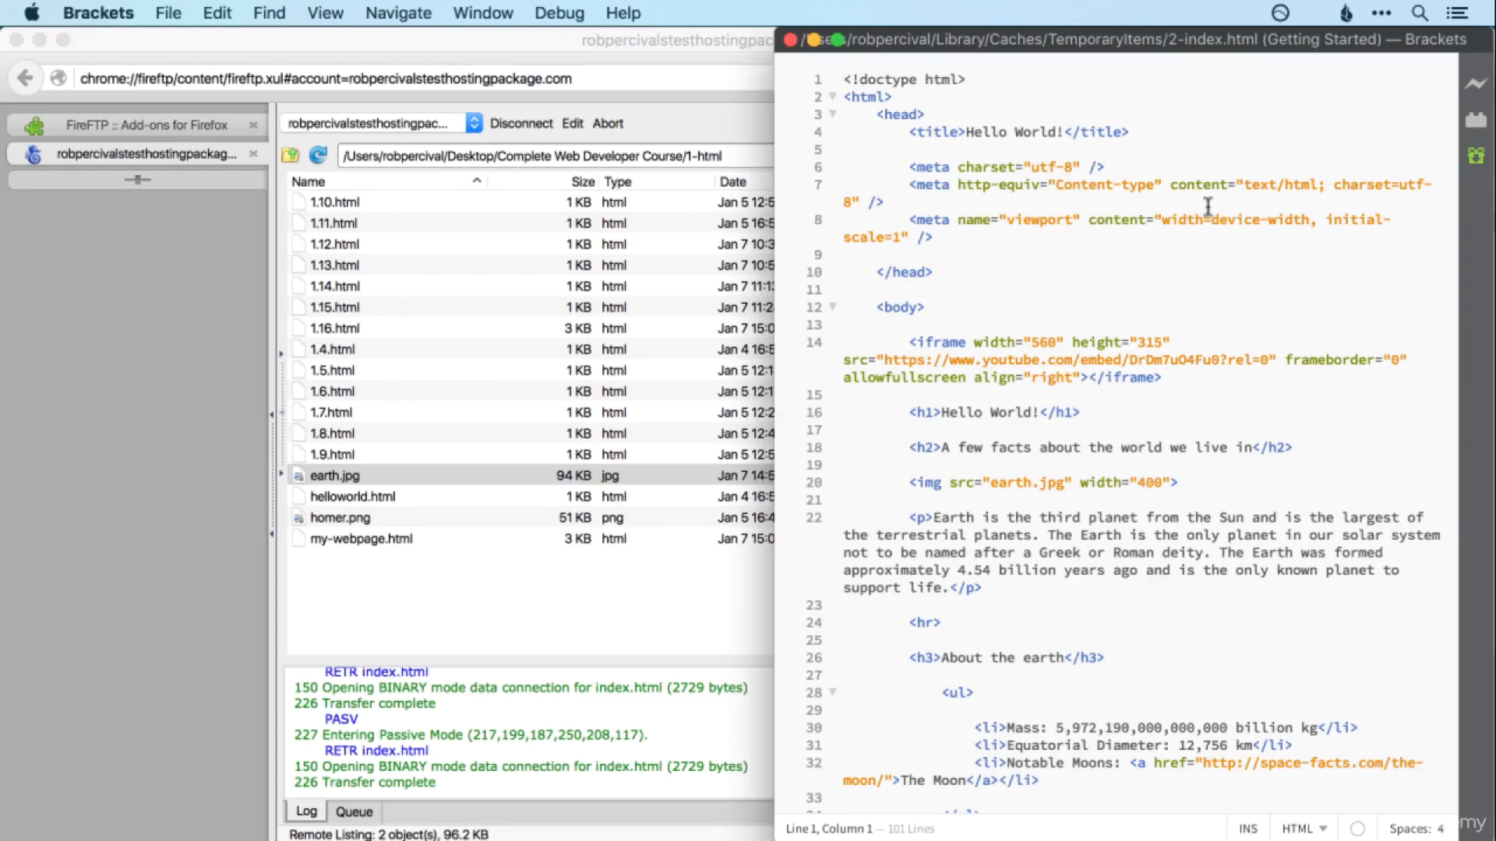
# Add a full stop after "A few facts about the world we live in" in the h2 heading and save index.html.
pyautogui.scroll(-10, 1208, 206)
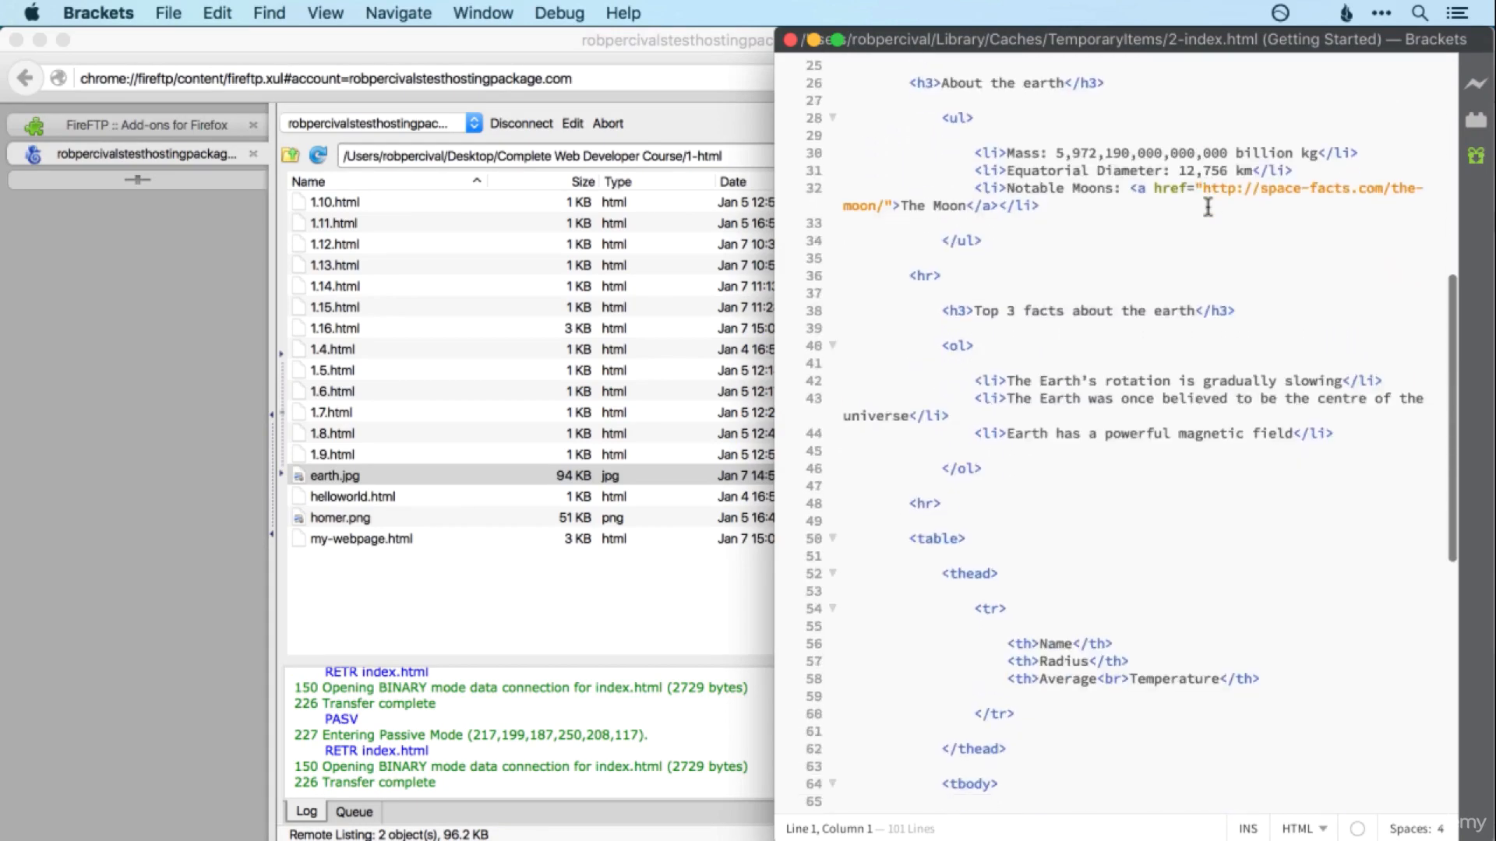
pyautogui.scroll(10, 1207, 206)
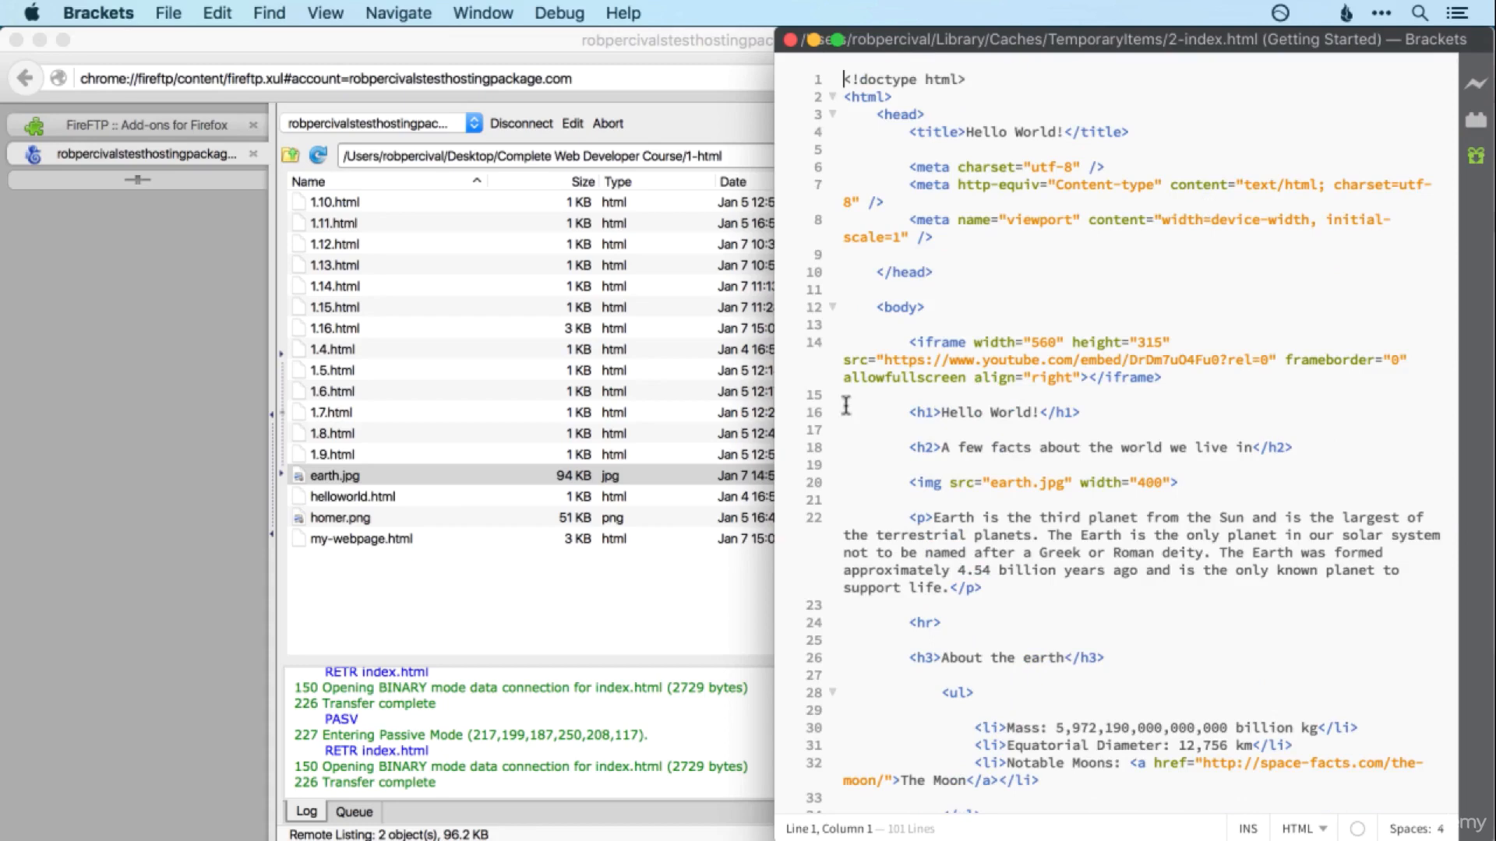
pyautogui.click(1251, 447)
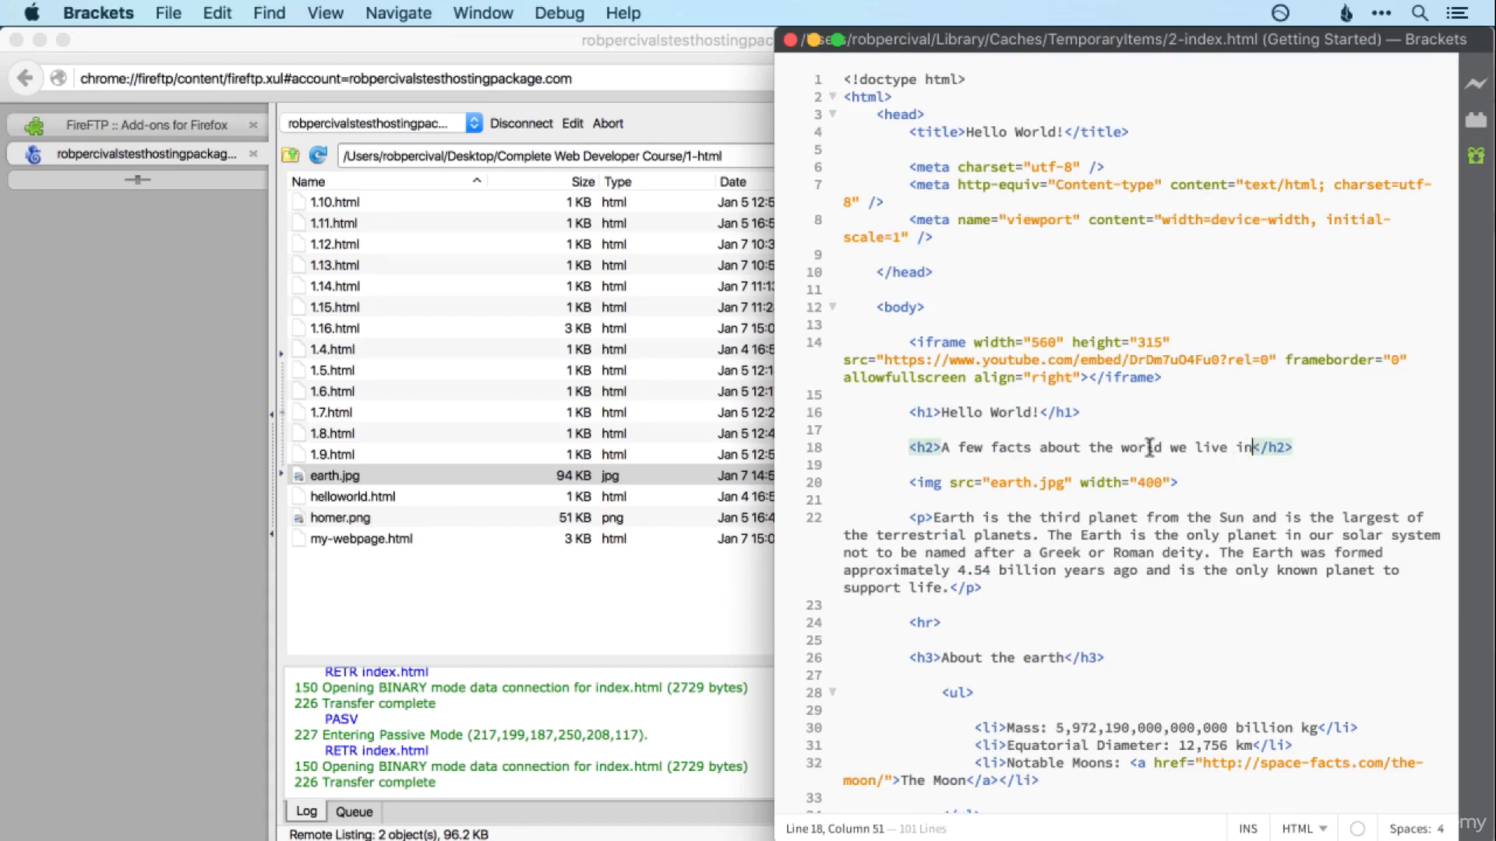
pyautogui.write('.')
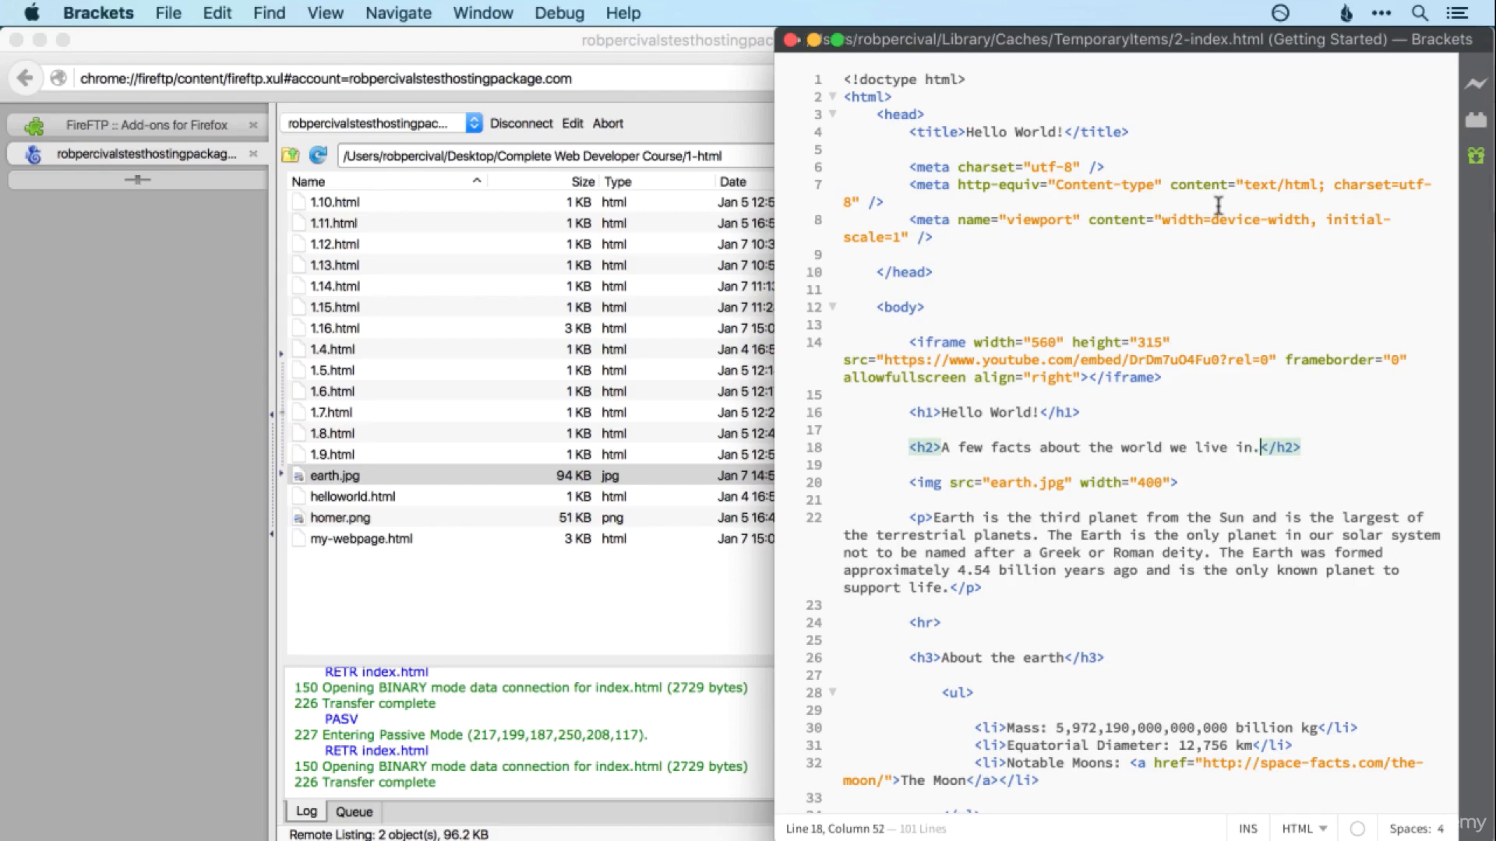
pyautogui.press('super+s')
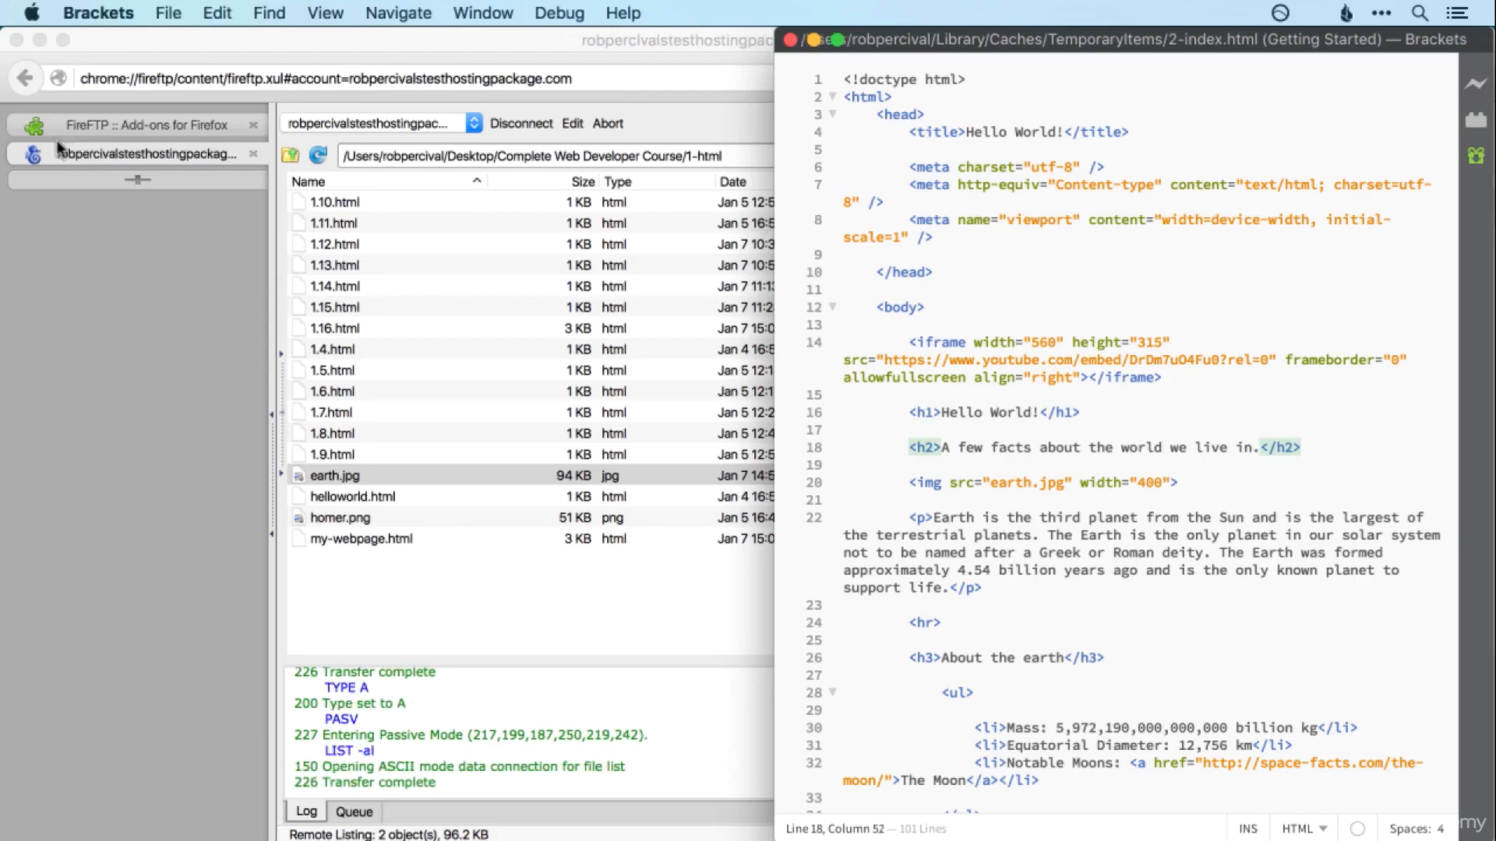
# Switch to Chrome and reload the live Hello World! page to check the edited h2 heading.
pyautogui.press('super+Tab')
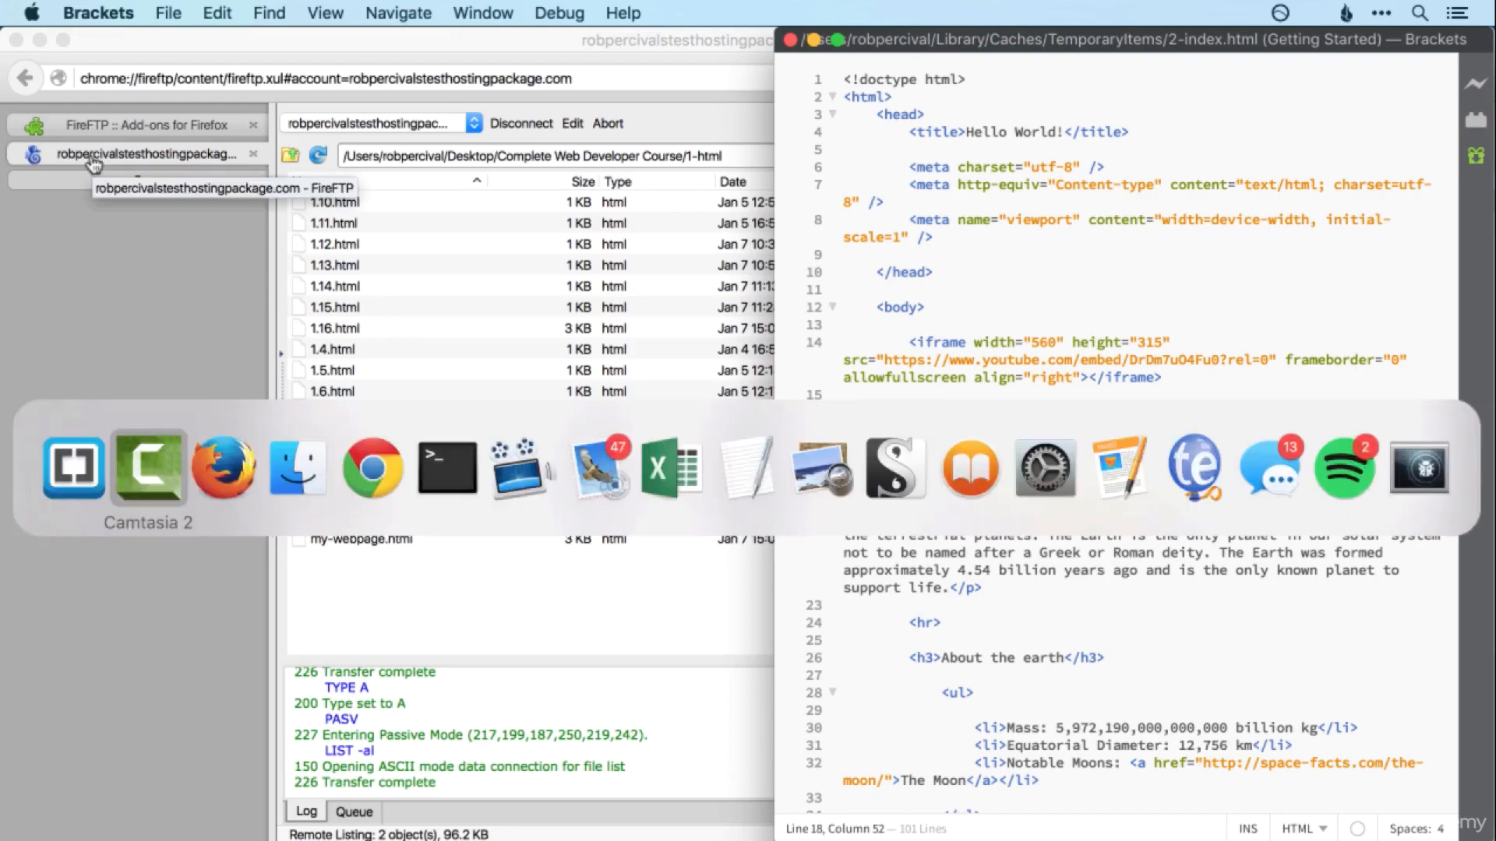
pyautogui.press('super+Tab')
pyautogui.press('super+Tab')
pyautogui.press('super+Tab')
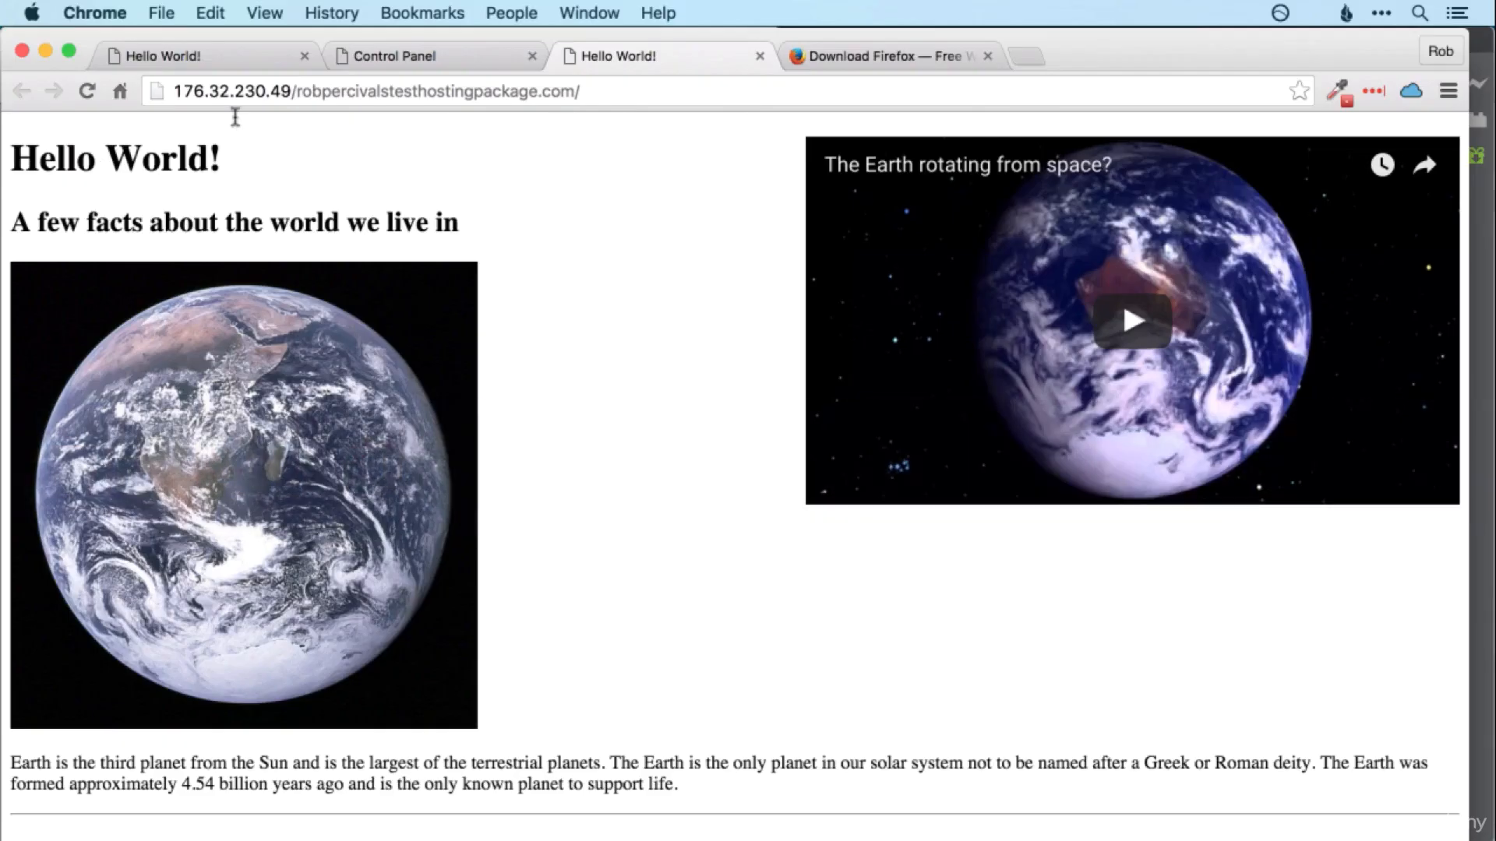
pyautogui.press('super+r')
pyautogui.click(625, 272)
# Switch to Finder and review the Open with setting in the file information of my-webpage.html, closing it again.
pyautogui.press('super+Tab')
pyautogui.press('super+Tab')
pyautogui.press('super+Tab')
pyautogui.press('super+Tab')
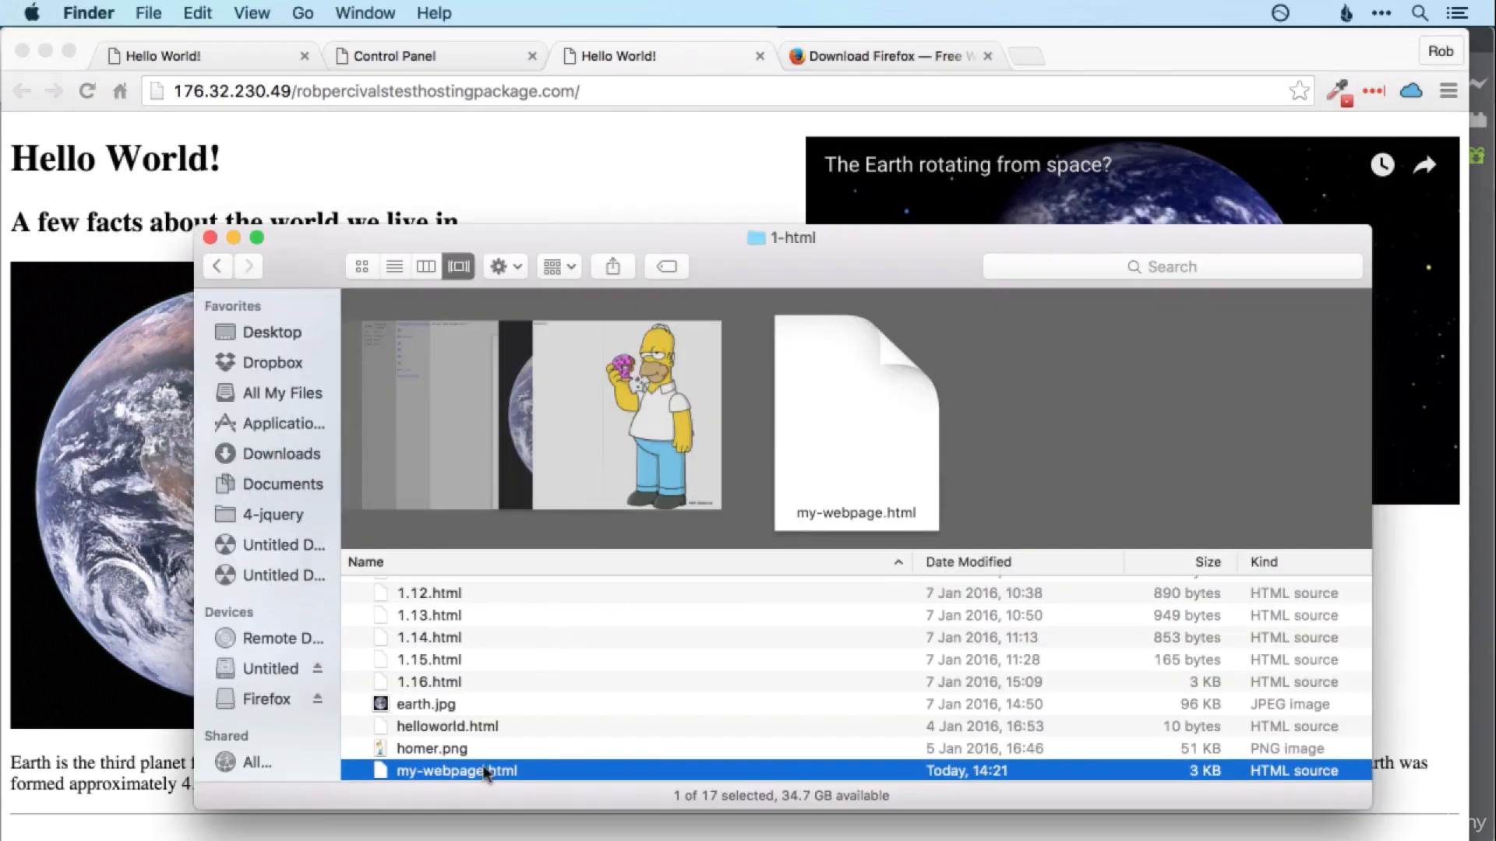
pyautogui.rightClick(484, 771)
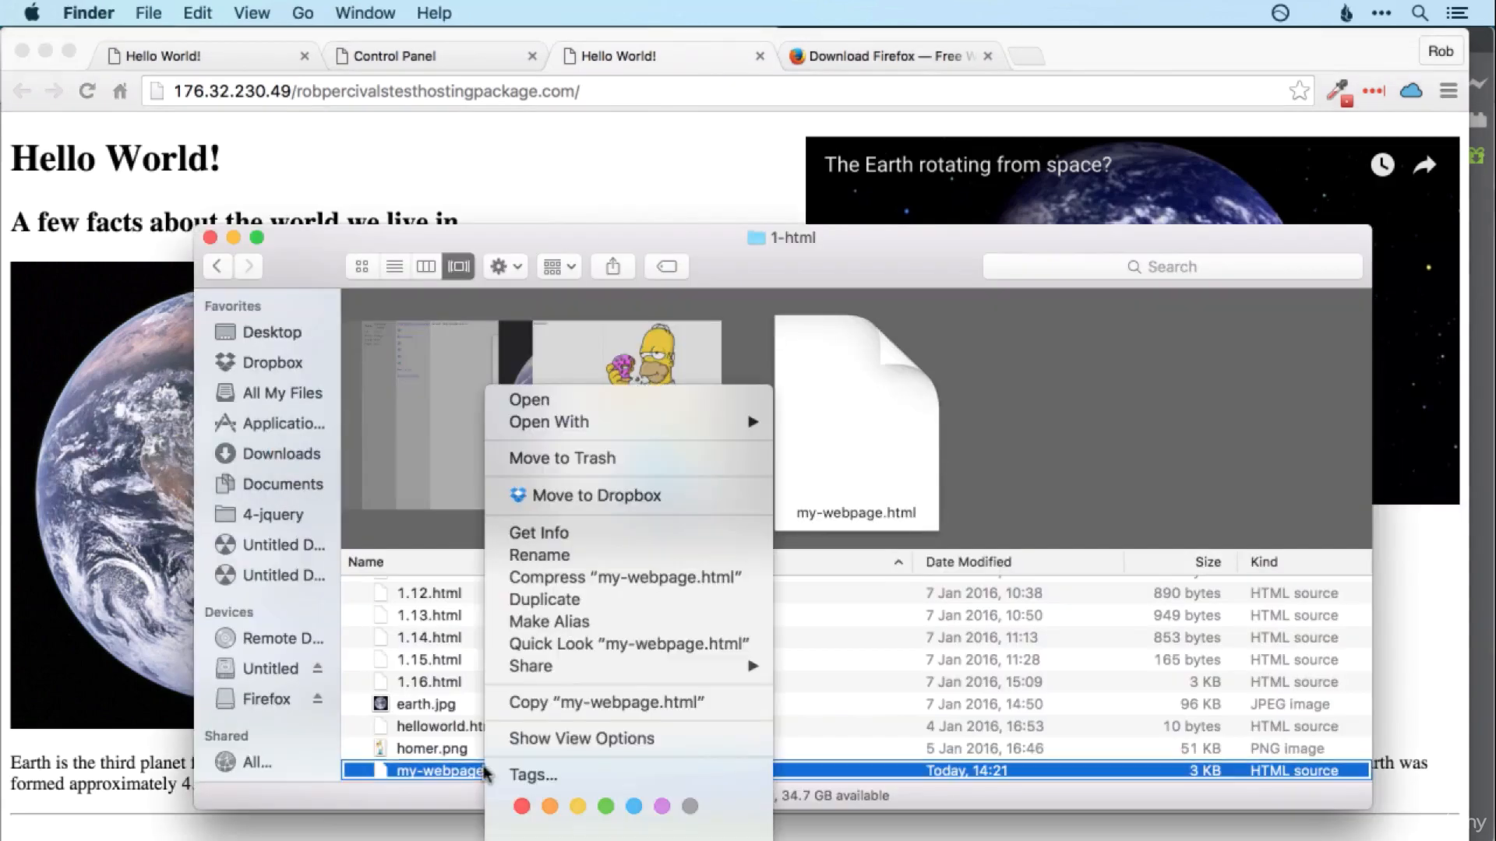
pyautogui.click(531, 532)
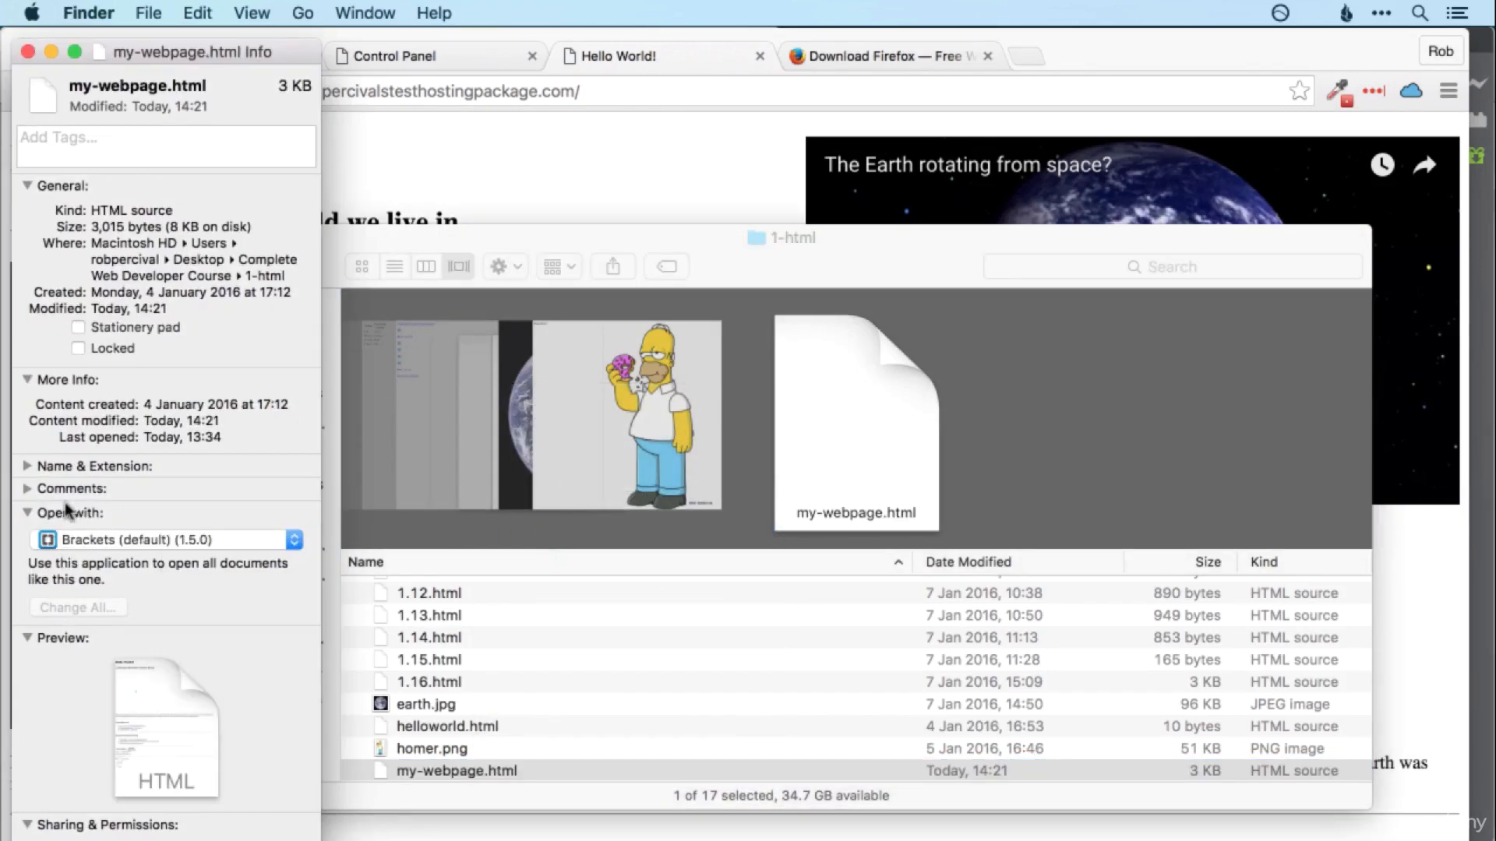
pyautogui.click(28, 51)
# Switch to FireFTP in Firefox and review the file commands available for the remote index.html.
pyautogui.press('super+Tab')
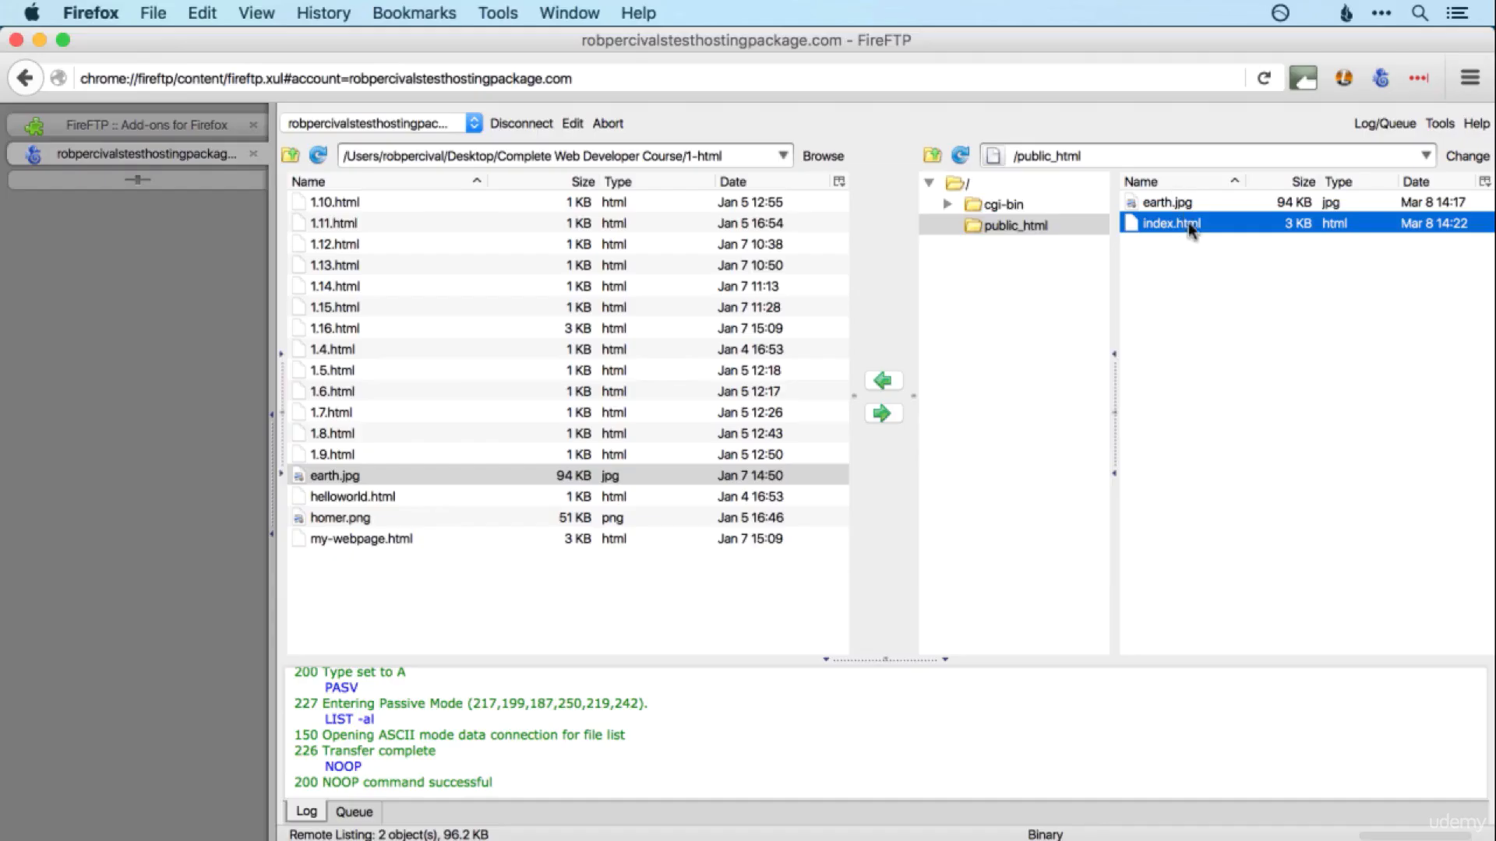
pyautogui.rightClick(1187, 225)
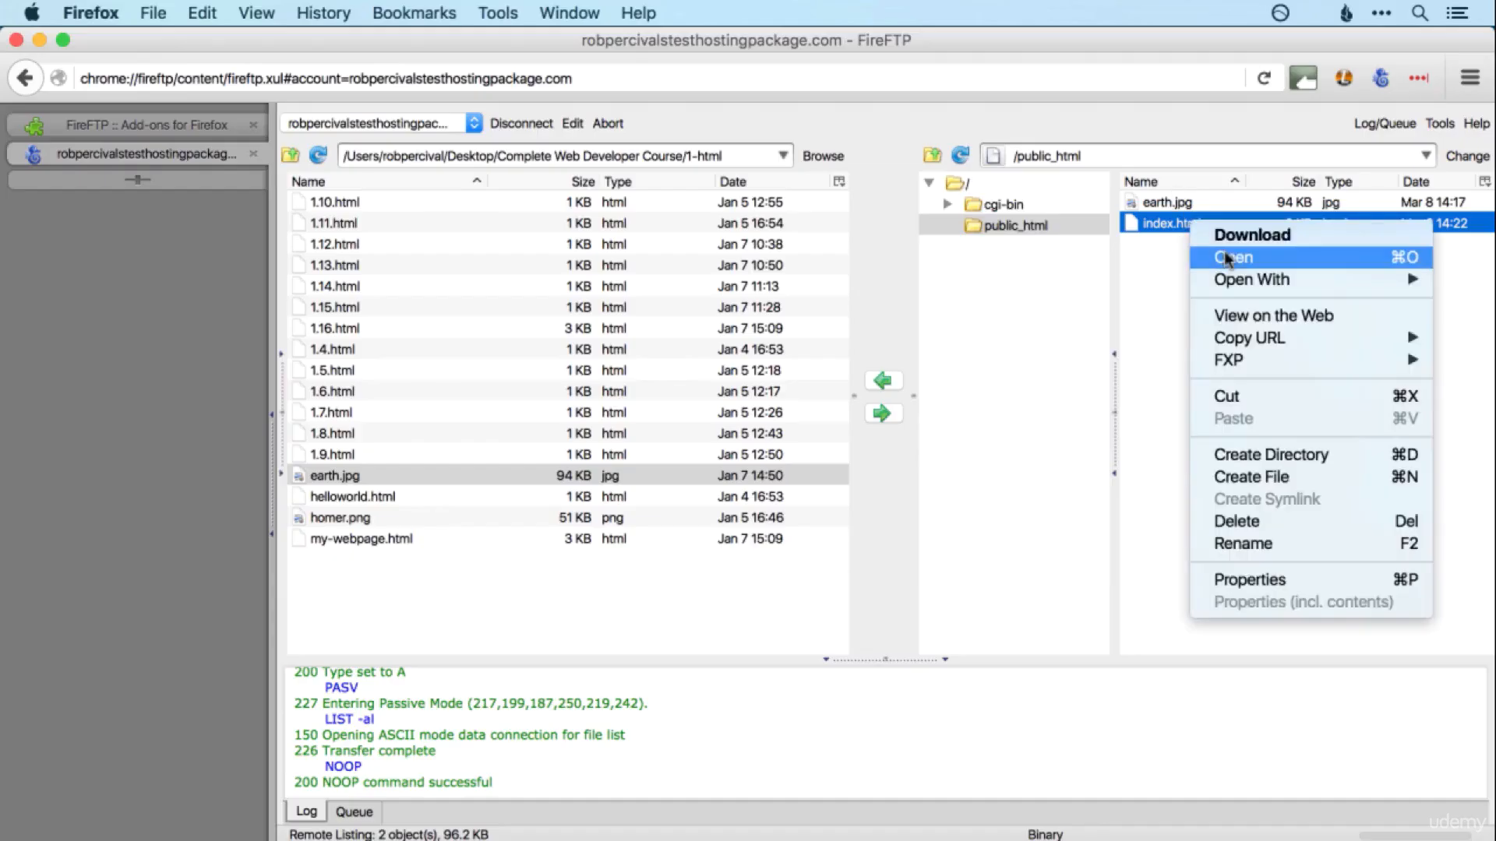
pyautogui.press('Escape')
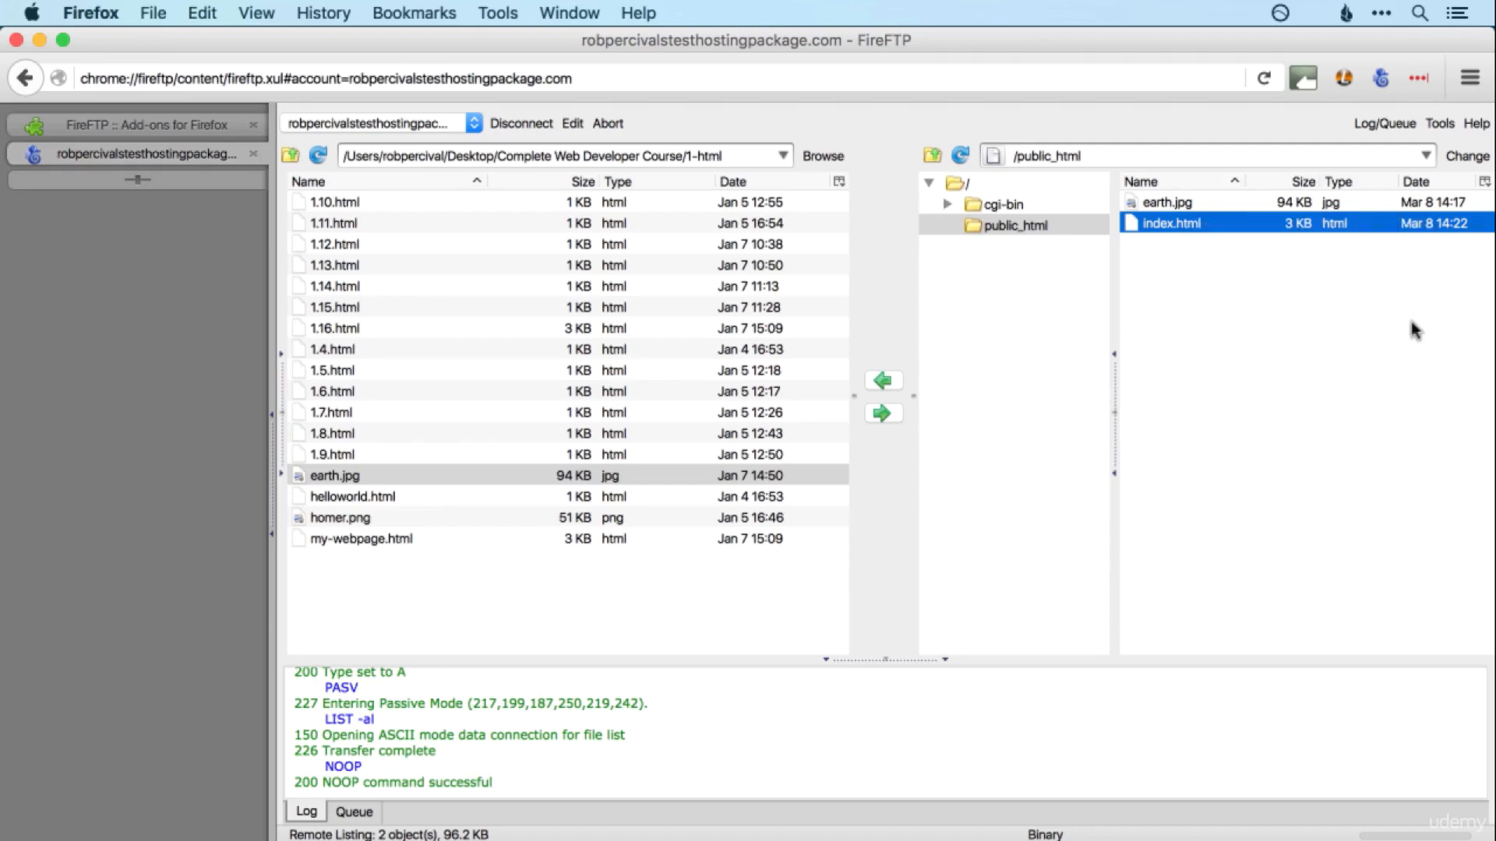
# Switch to Chrome, narrow the live page's window to fit beside the editor, and return to index.html in Brackets.
pyautogui.press('super+Tab')
pyautogui.press('super+Tab')
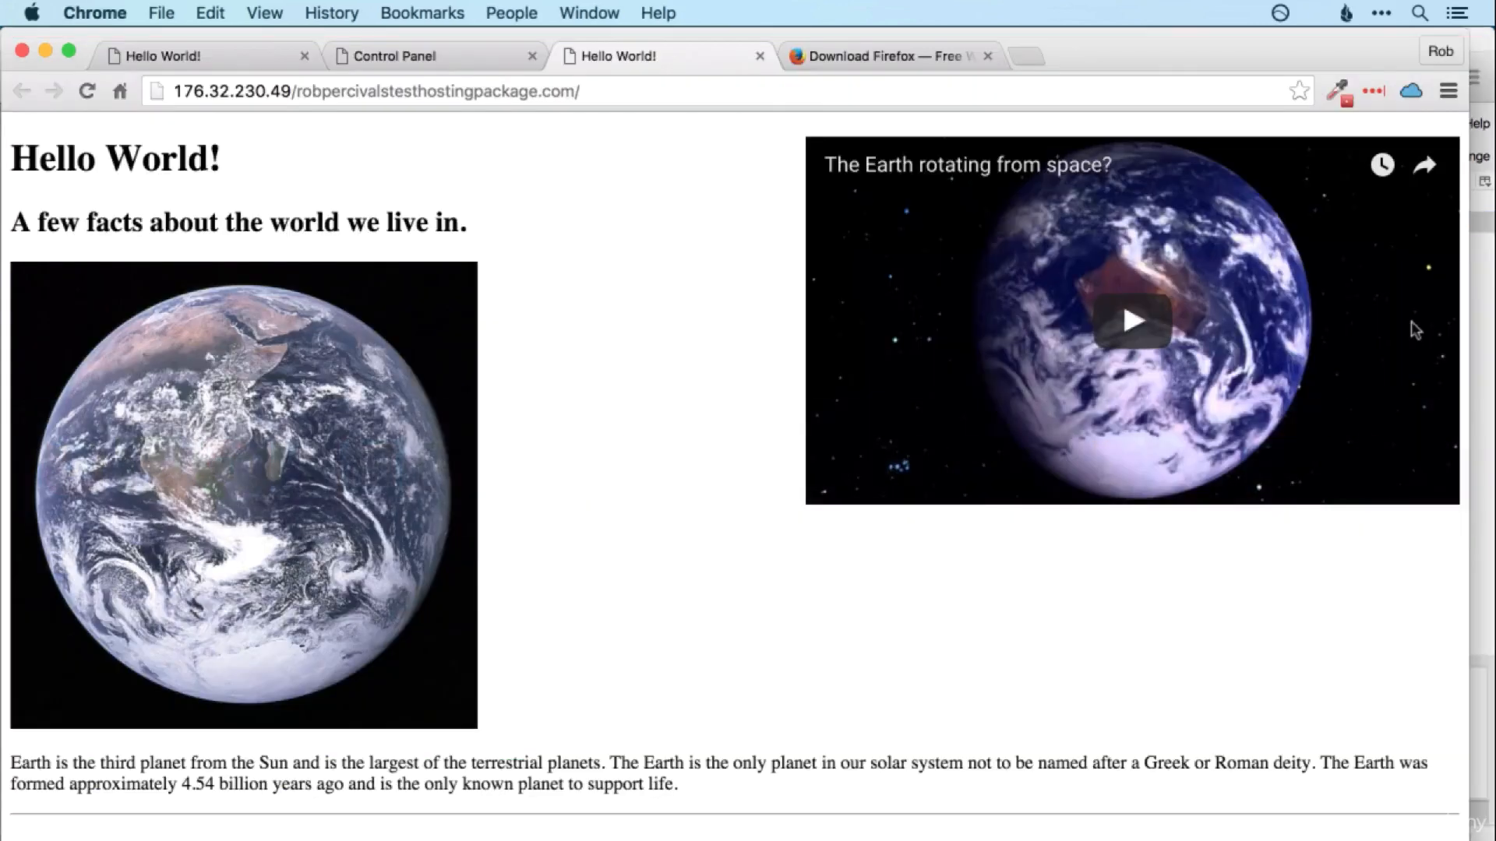
pyautogui.moveTo(1450, 275); pyautogui.dragTo(776, 308)
pyautogui.press('super+Tab')
pyautogui.press('super+Tab')
pyautogui.press('super+Tab')
pyautogui.press('super+Tab')
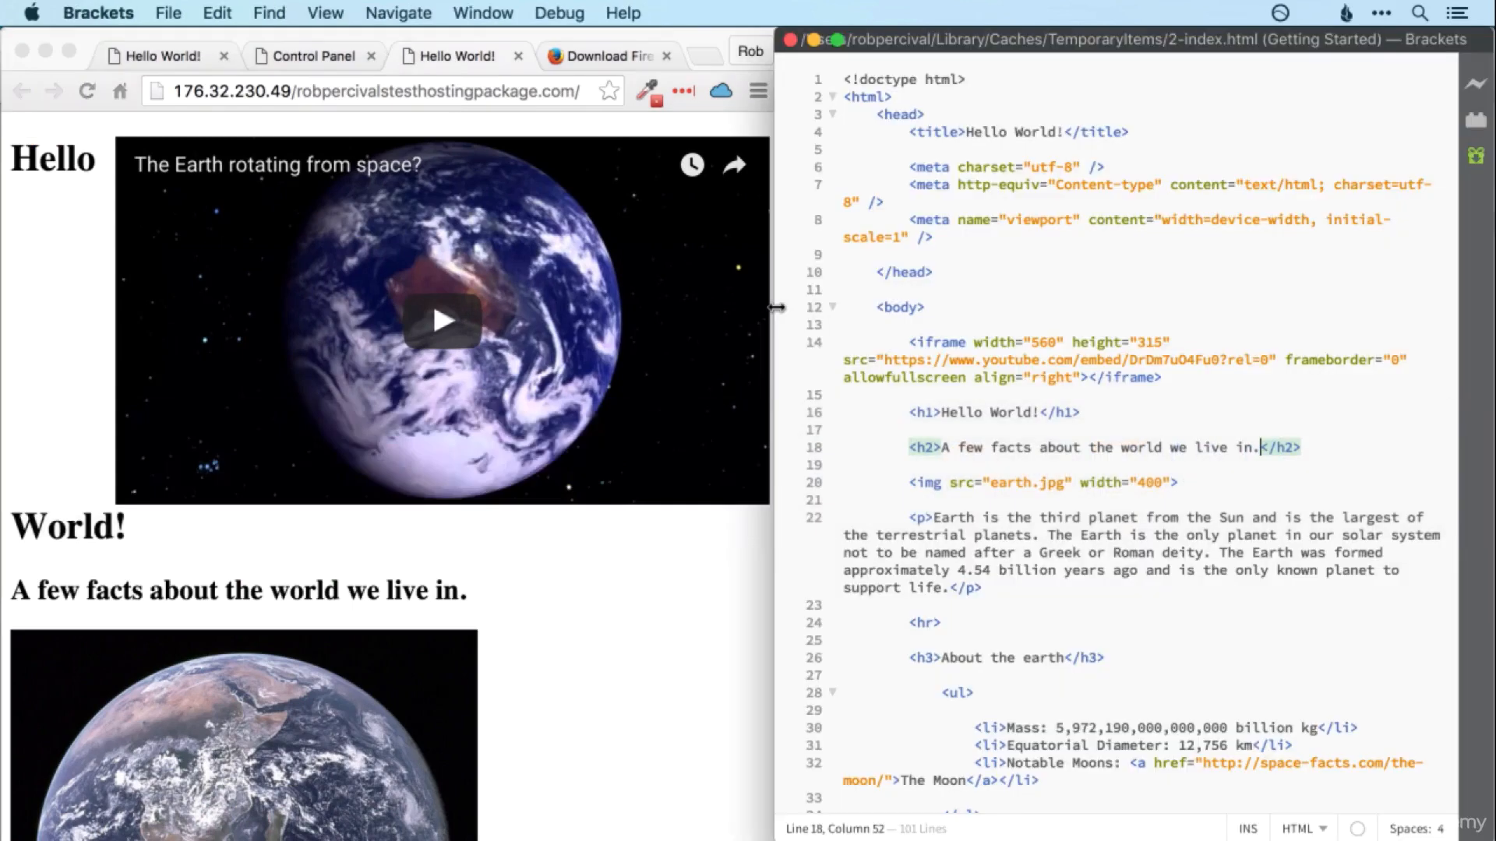
pyautogui.click(961, 274)
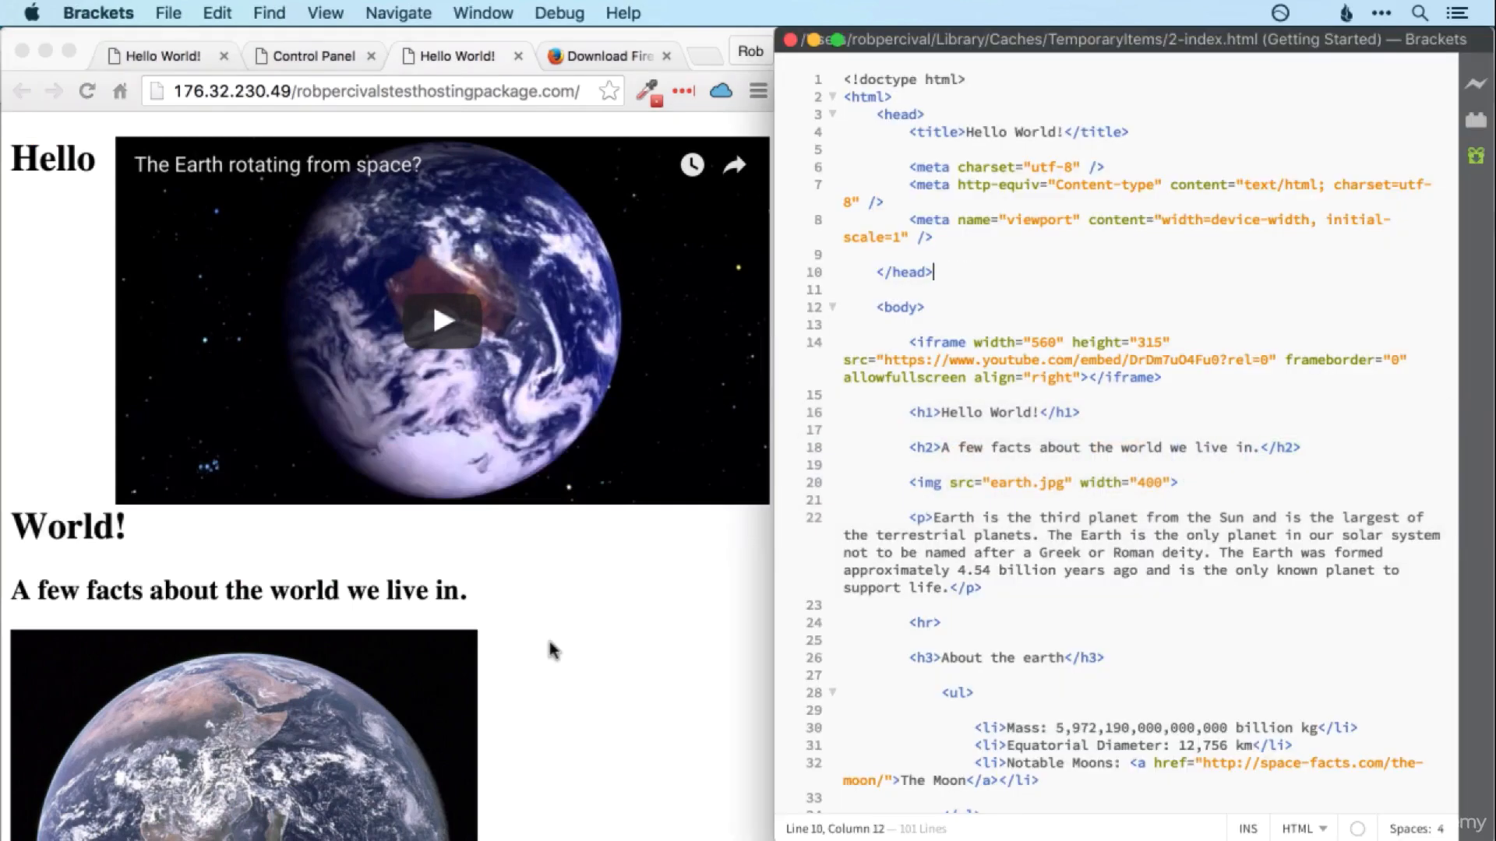